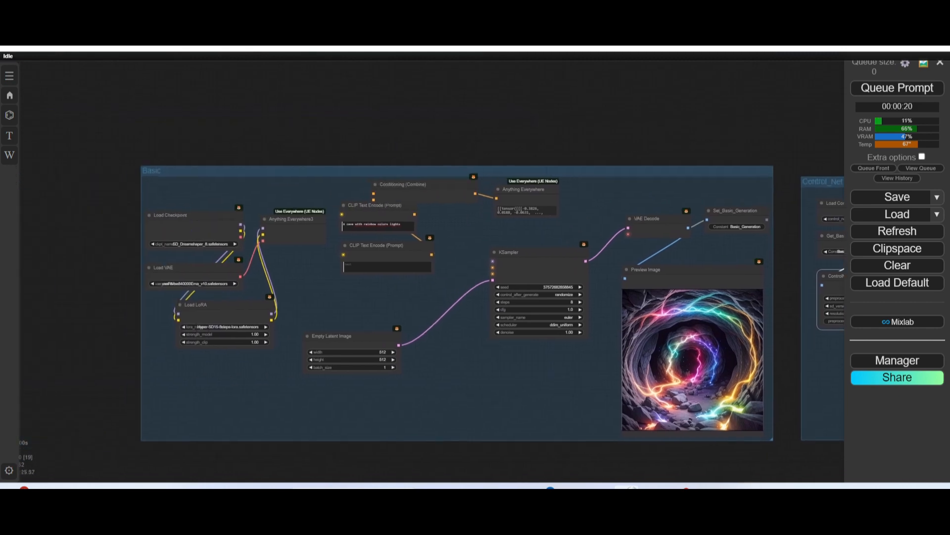
Step: Space out both CLIP Text Encode nodes below Conditioning (Combine) and shift the Anything Everywhere node slightly toward VAE Decode
scroll(498, 402, up, 1)
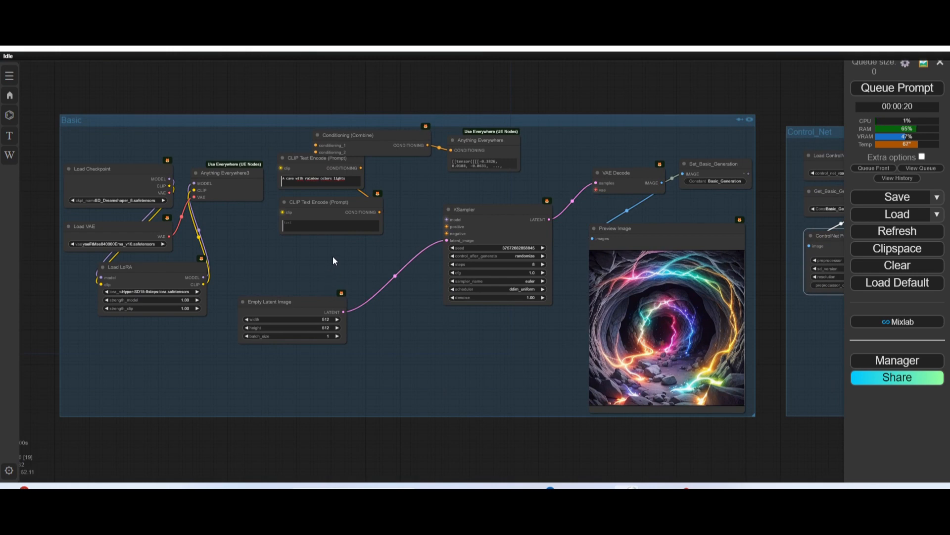
drag(328, 202, 324, 226)
drag(321, 172, 327, 190)
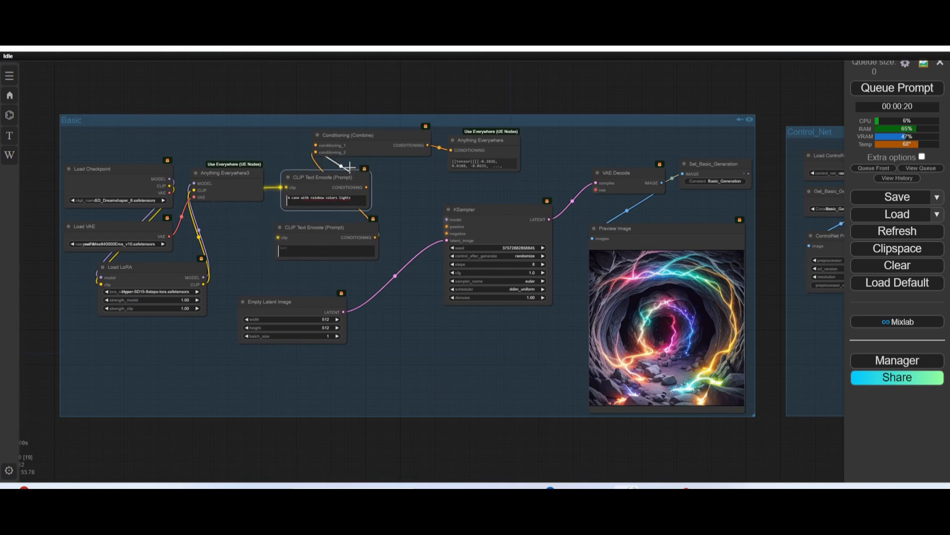
drag(369, 143, 367, 147)
drag(489, 144, 504, 156)
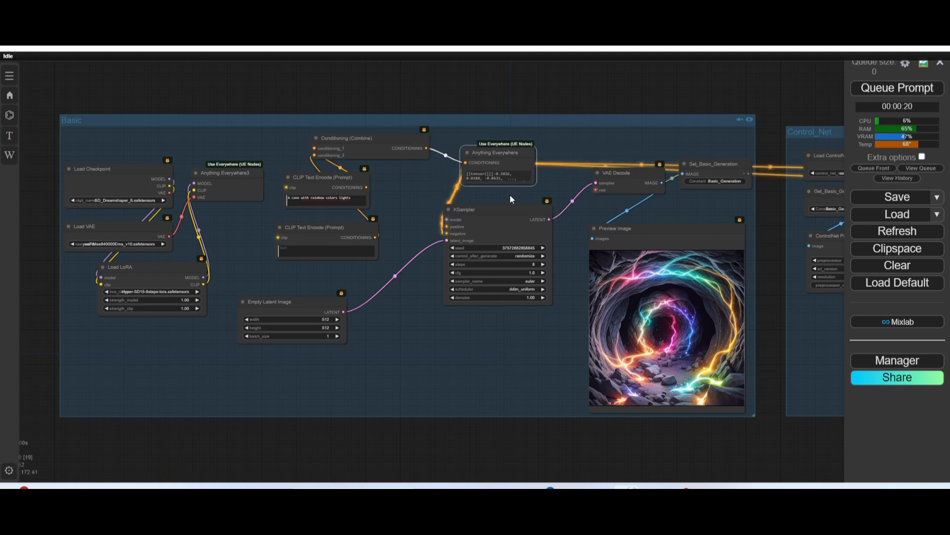
Step: Move the KSampler node a little lower and nudge the VAE Decode node closer to it
drag(510, 210, 510, 225)
click(307, 312)
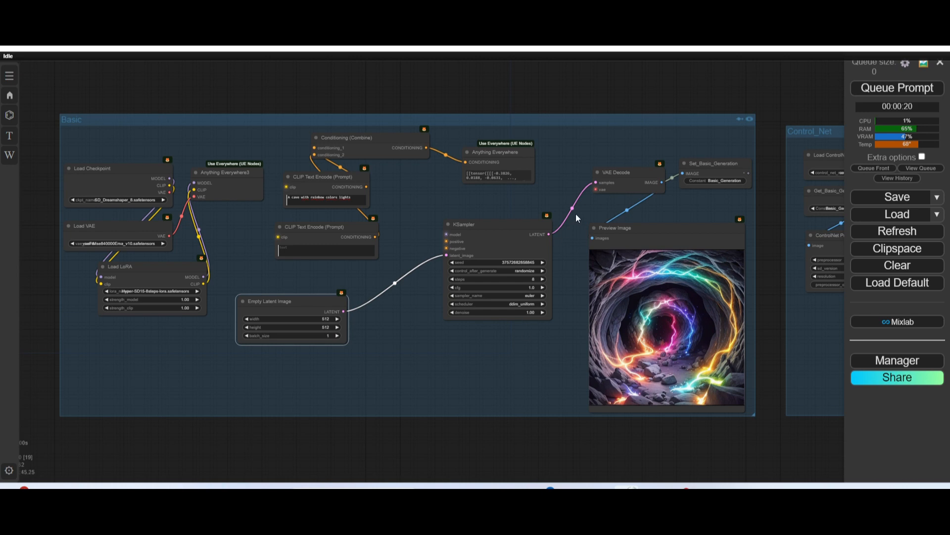
drag(619, 175, 611, 179)
click(355, 357)
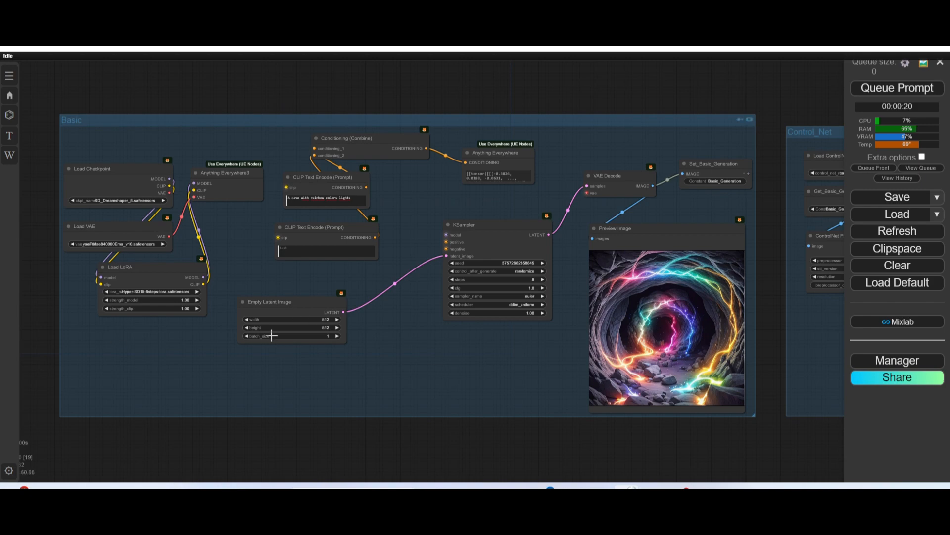
Step: Examine the Load Checkpoint, Load VAE and Load LoRA nodes and their links into Anything Everywhere3
scroll(105, 189, up, 7)
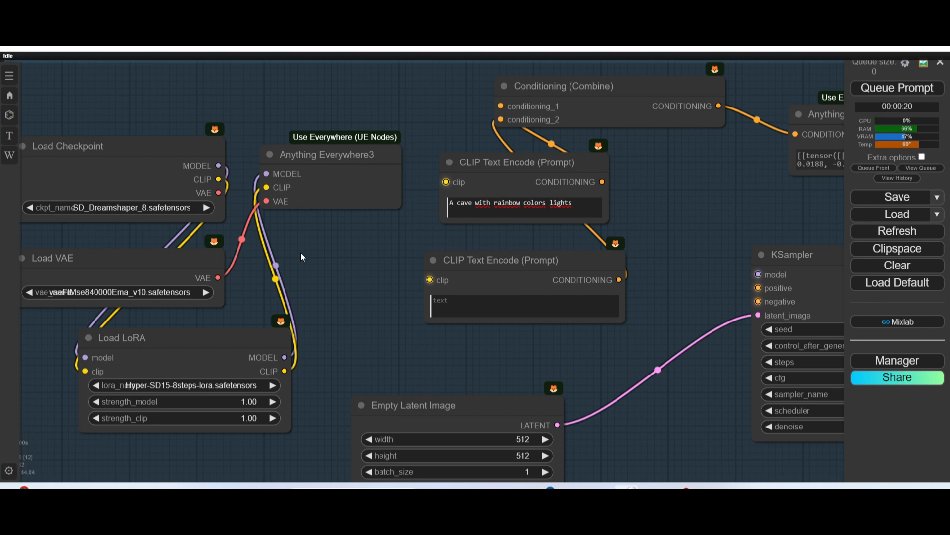
scroll(301, 253, down, 2)
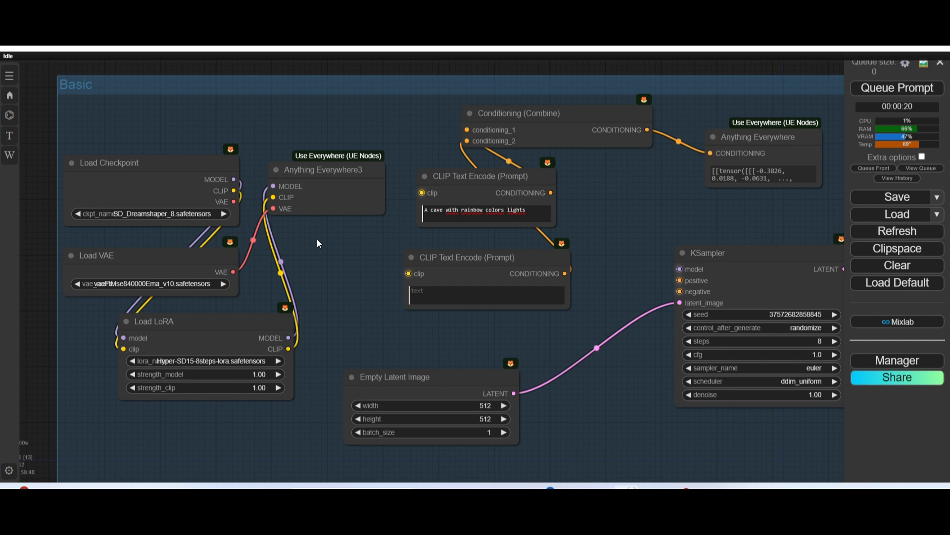
mouse_move(345, 269)
mouse_down()
mouse_move(311, 251)
mouse_move(358, 265)
mouse_move(343, 257)
mouse_up()
scroll(360, 266, down, 3)
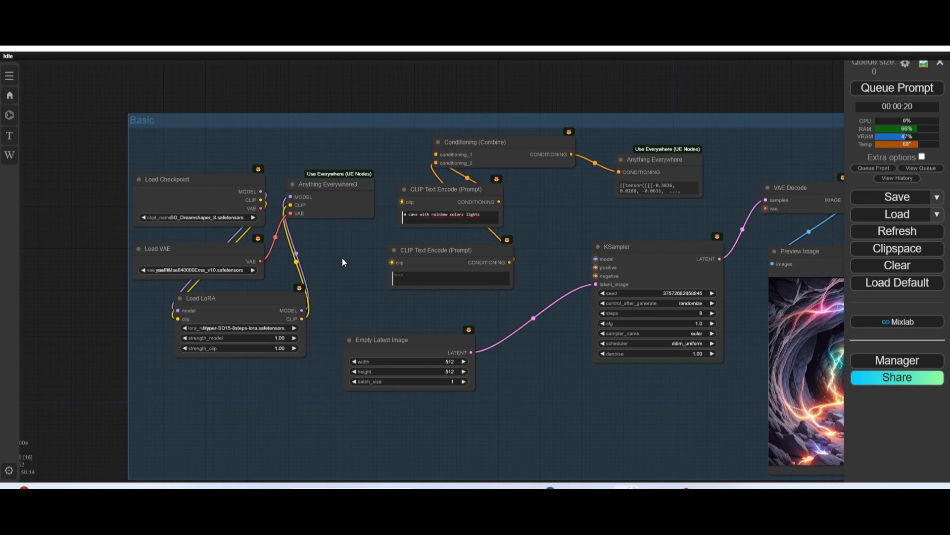
scroll(342, 257, up, 1)
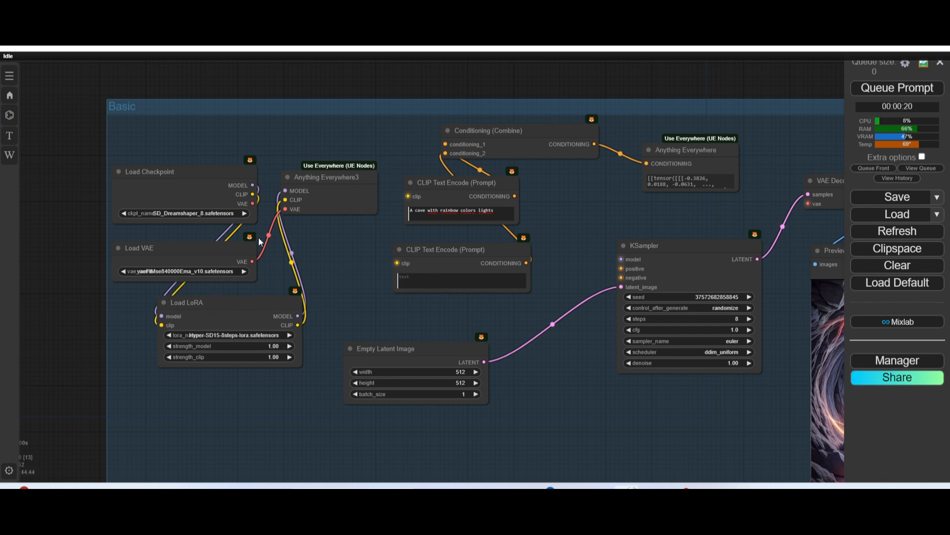
scroll(164, 258, up, 4)
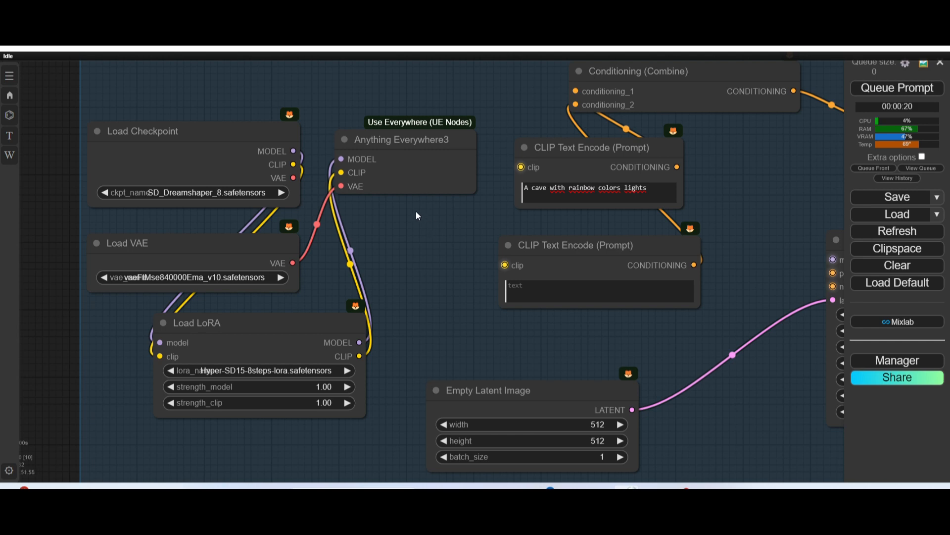
Step: Examine the prompt nodes, Conditioning (Combine) and the unwired inputs of the KSampler in the Basic group
drag(409, 225, 368, 272)
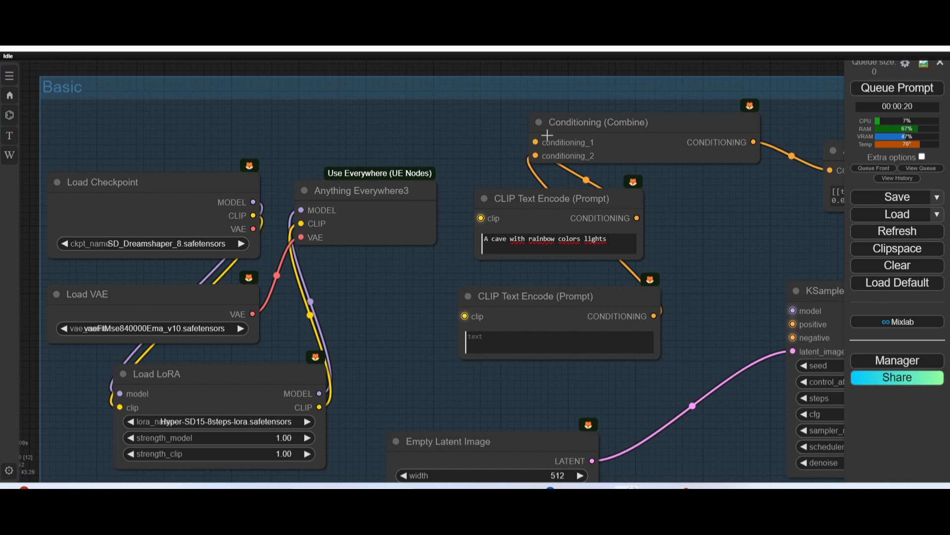
scroll(705, 236, down, 3)
drag(722, 228, 582, 240)
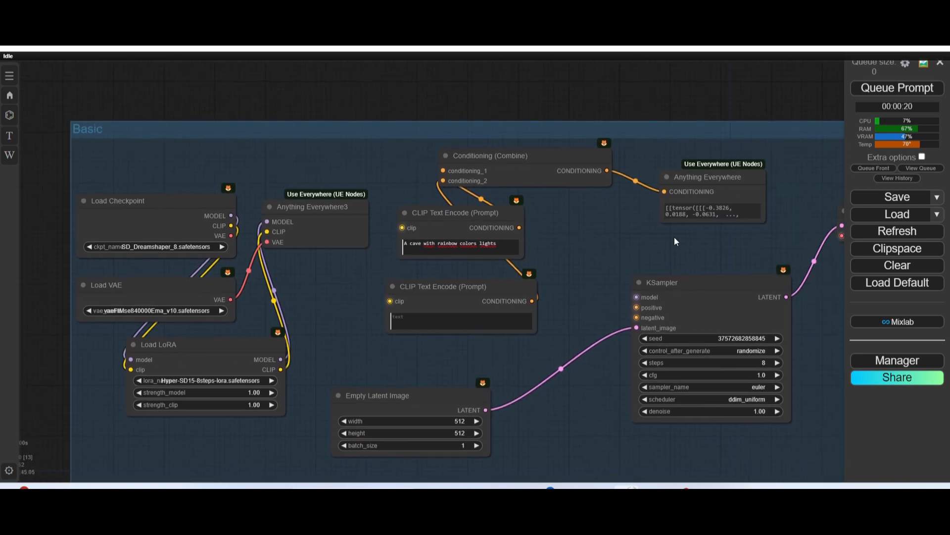
scroll(279, 231, up, 3)
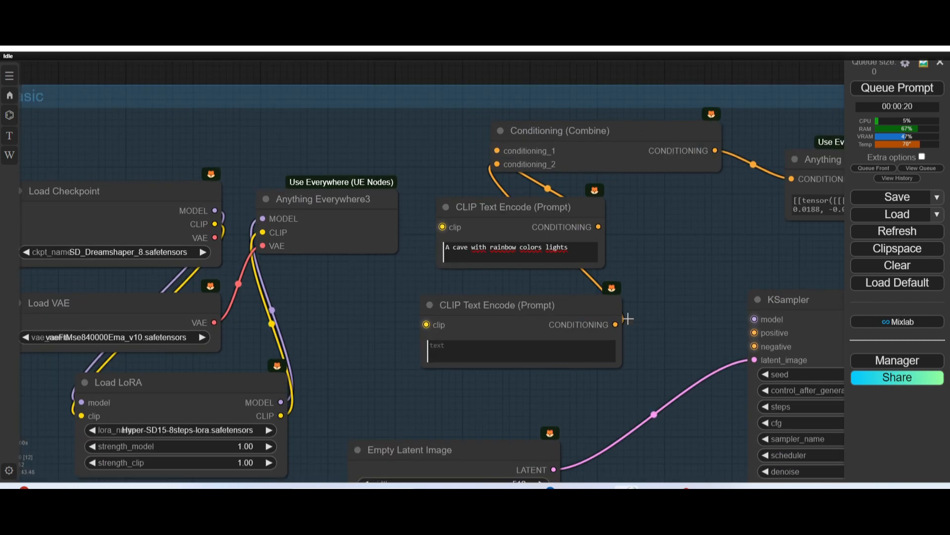
scroll(347, 309, down, 2)
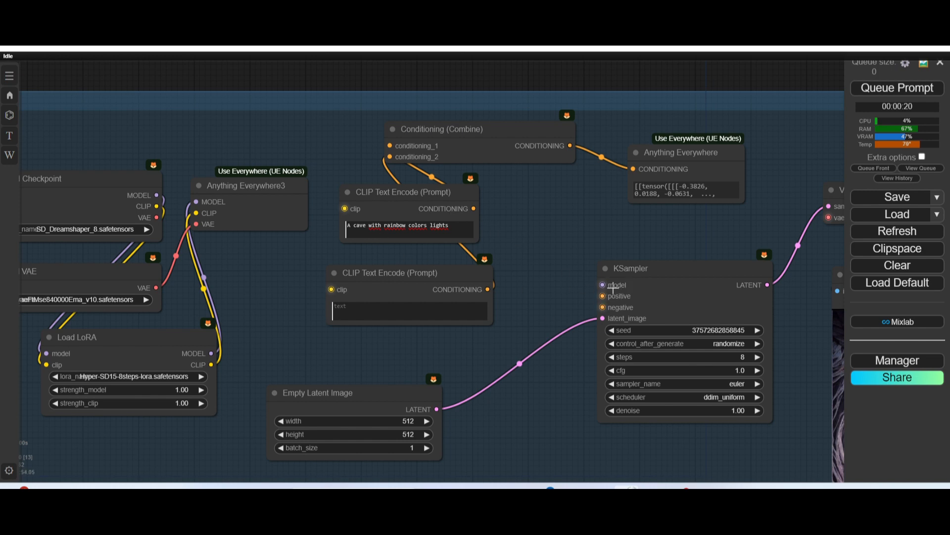
scroll(556, 285, down, 4)
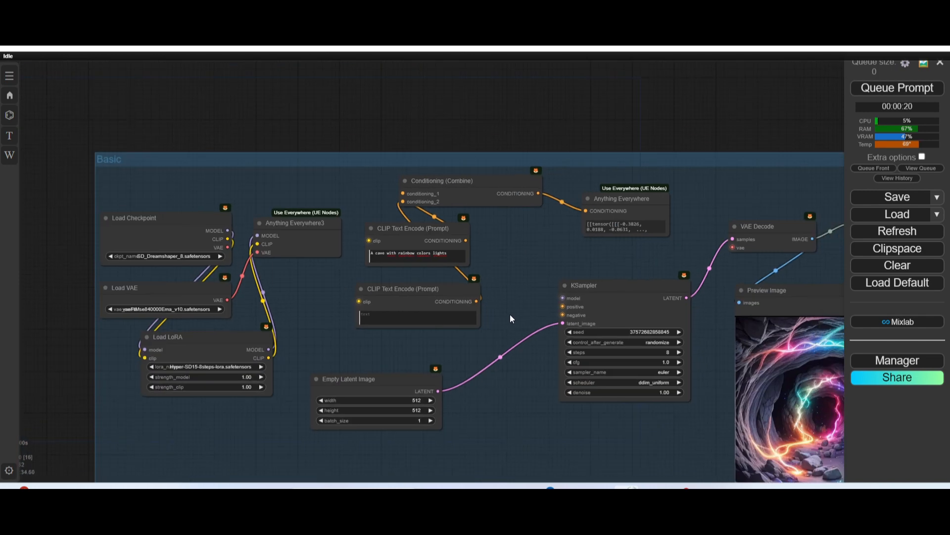
drag(524, 297, 609, 283)
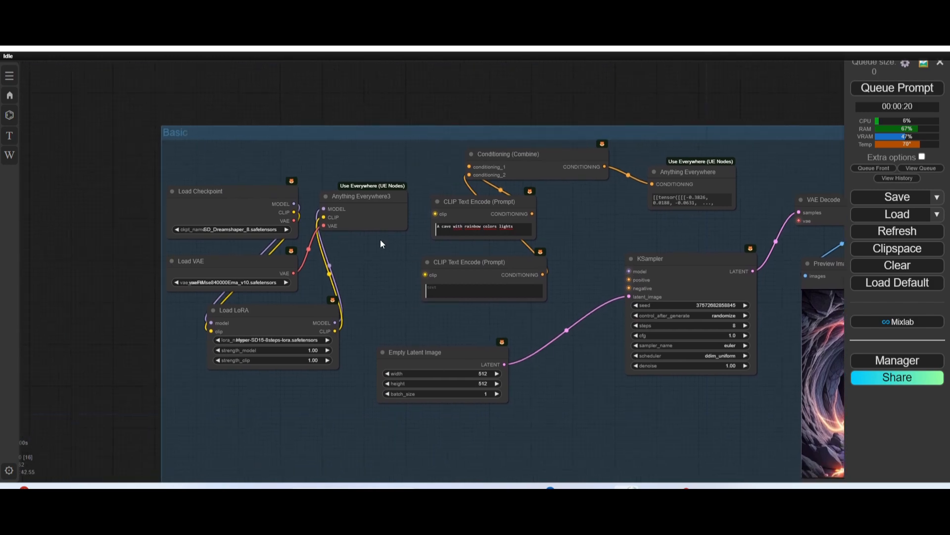
scroll(357, 197, up, 5)
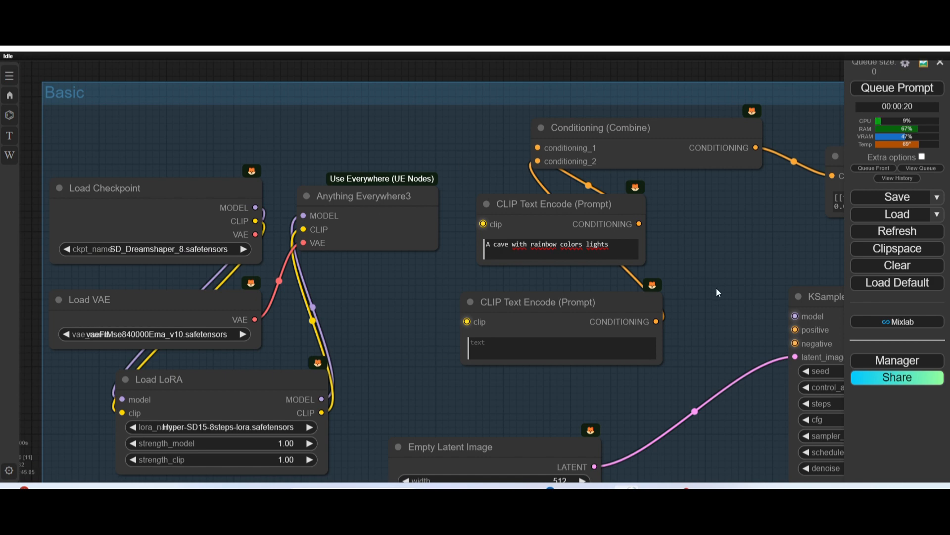
Step: Reveal the model, CLIP and VAE links broadcast by Anything Everywhere3 and move that node slightly higher
click(365, 196)
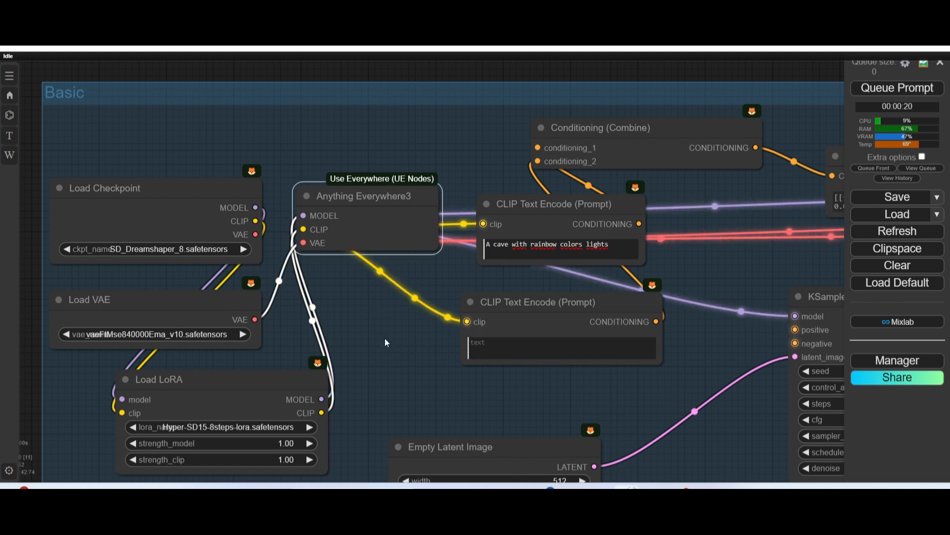
drag(385, 337, 441, 340)
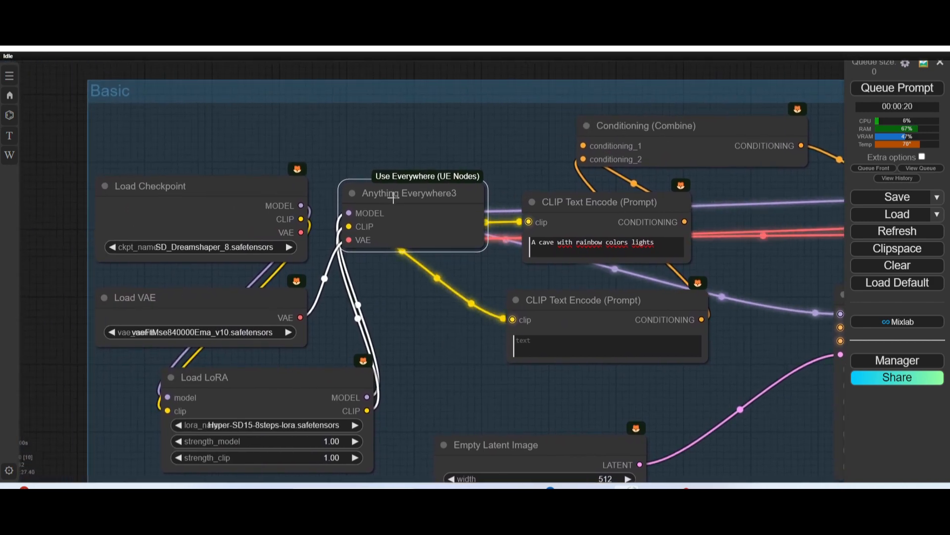
click(371, 141)
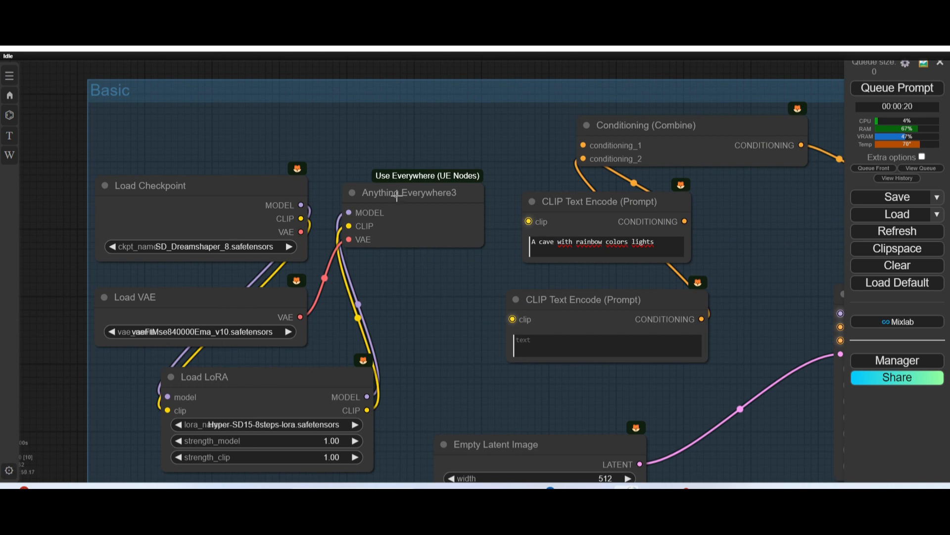
drag(397, 196, 392, 169)
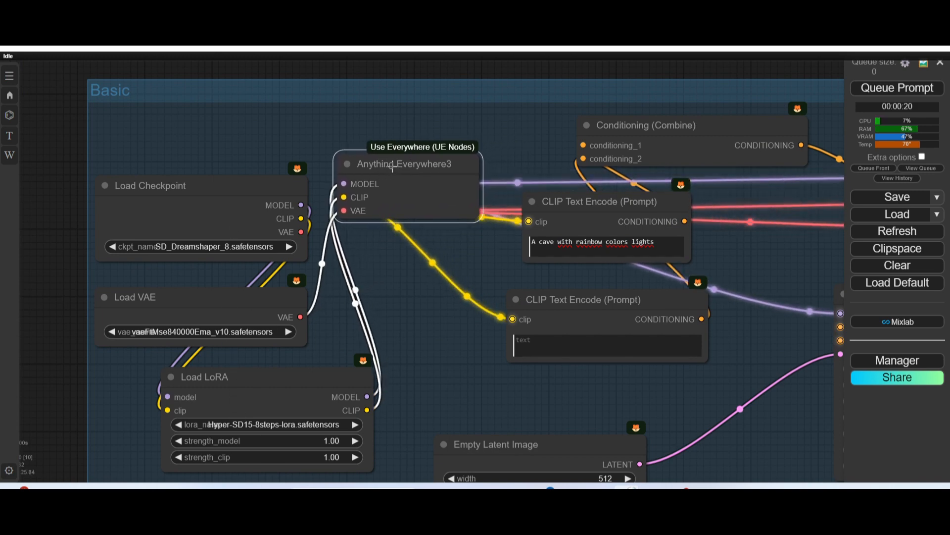
click(428, 319)
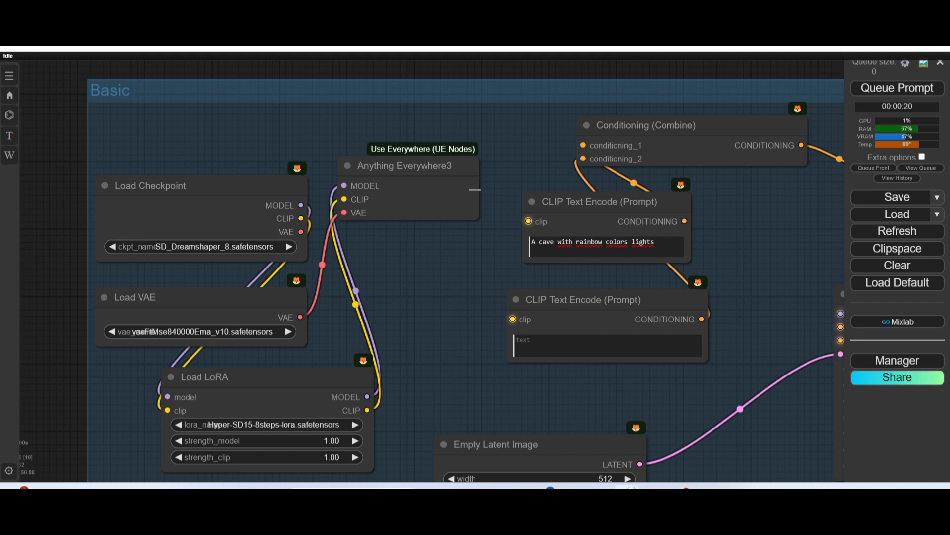
Step: Trace the conditioning links by selecting both CLIP Text Encode nodes, Conditioning (Combine) and the Anything Everywhere node in turn
scroll(484, 249, down, 2)
drag(438, 284, 372, 309)
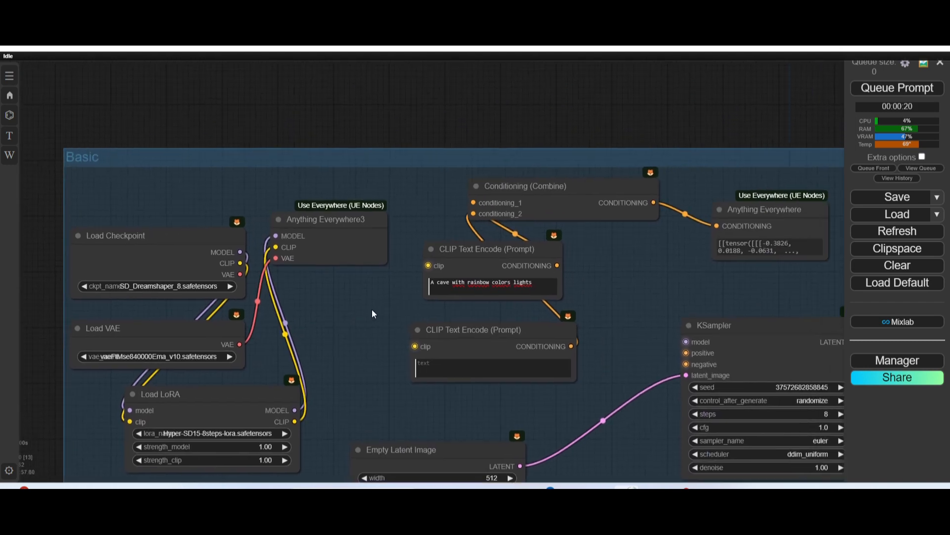
mouse_move(523, 252)
mouse_down()
mouse_move(490, 275)
mouse_move(510, 245)
mouse_move(528, 255)
mouse_up()
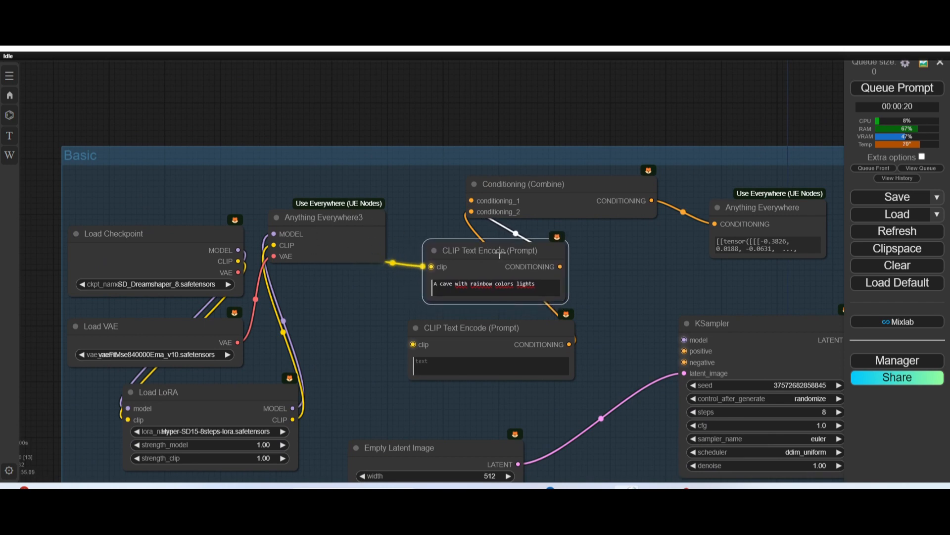
drag(508, 247, 474, 250)
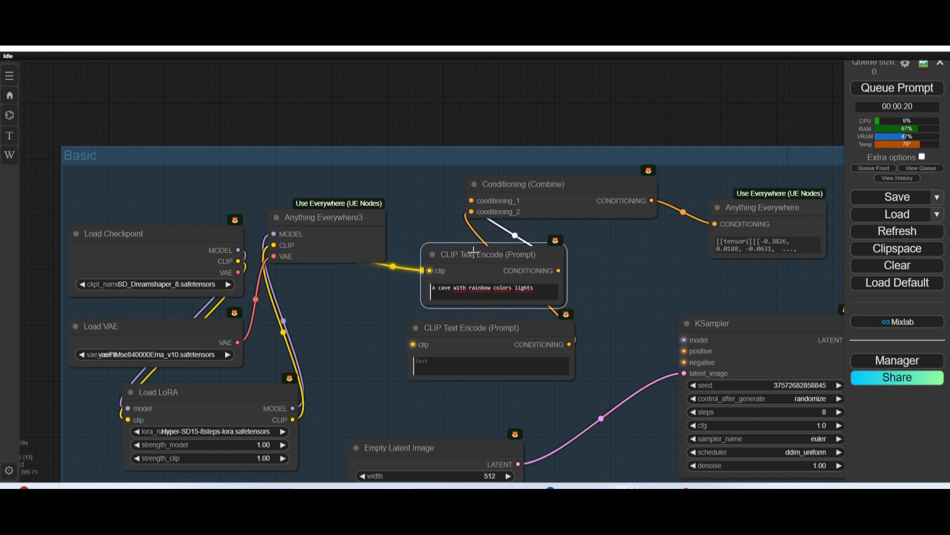
click(480, 332)
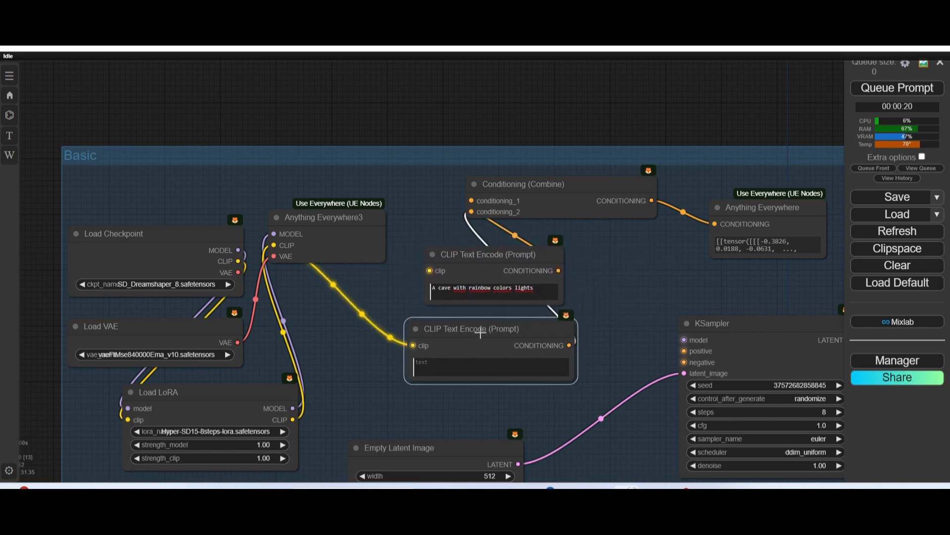
click(567, 184)
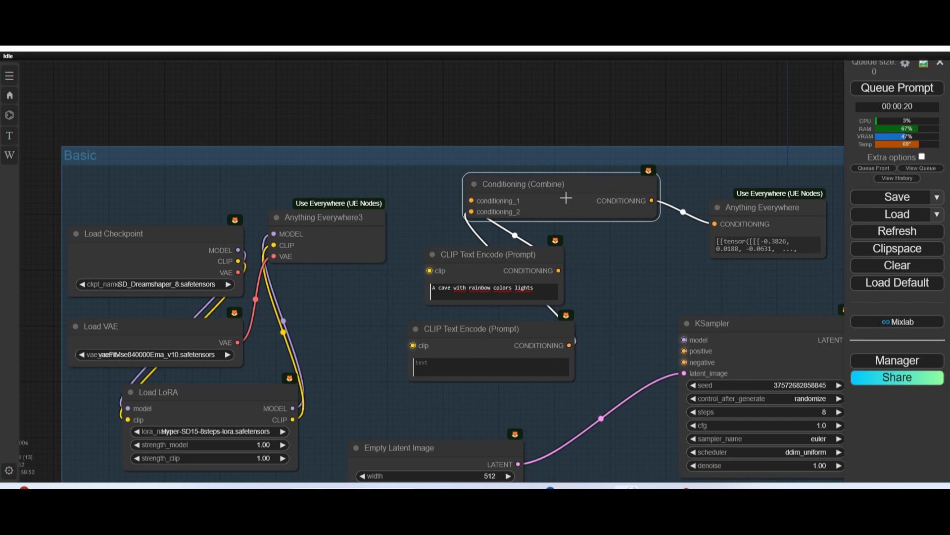
click(799, 232)
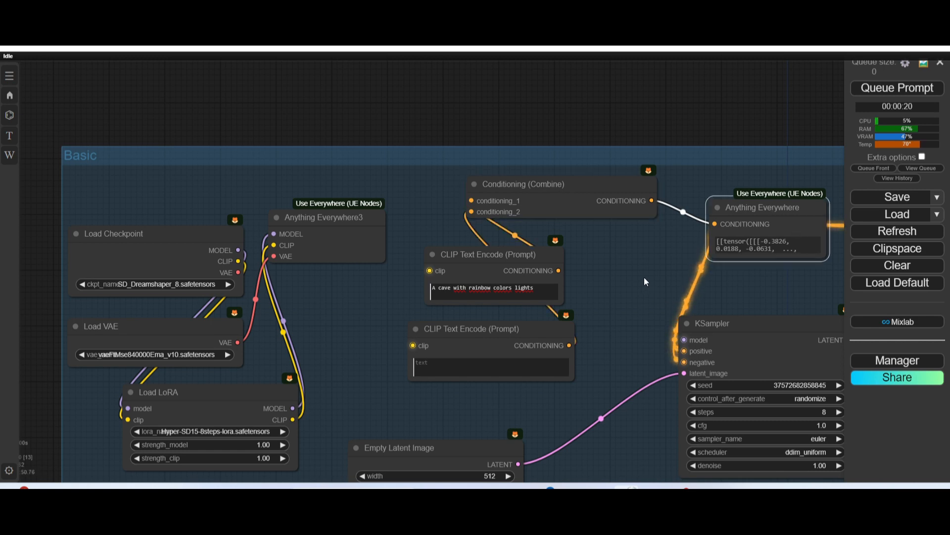
Step: Reposition the Anything Everywhere node between Conditioning (Combine) and VAE Decode to follow its broadcast links
drag(643, 277, 375, 291)
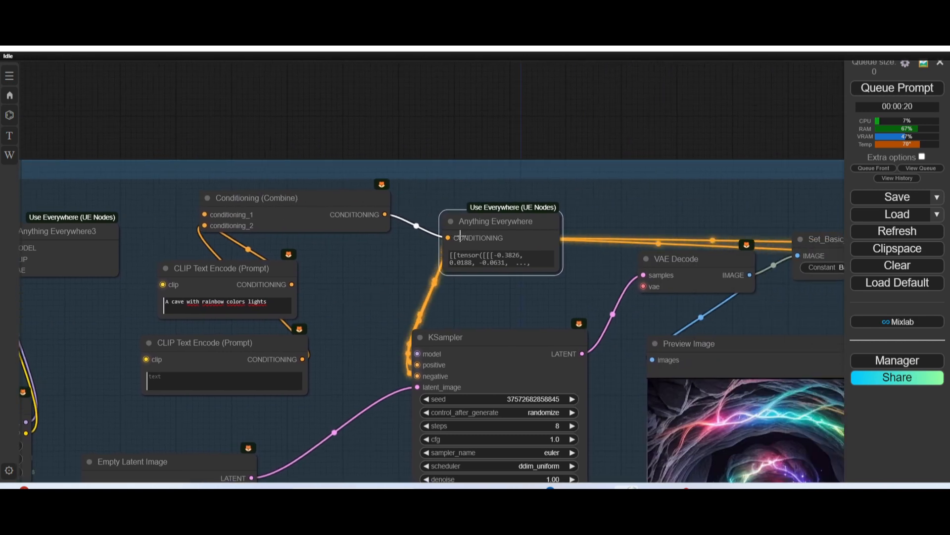
mouse_move(502, 234)
mouse_down()
mouse_move(398, 254)
mouse_move(520, 240)
mouse_up()
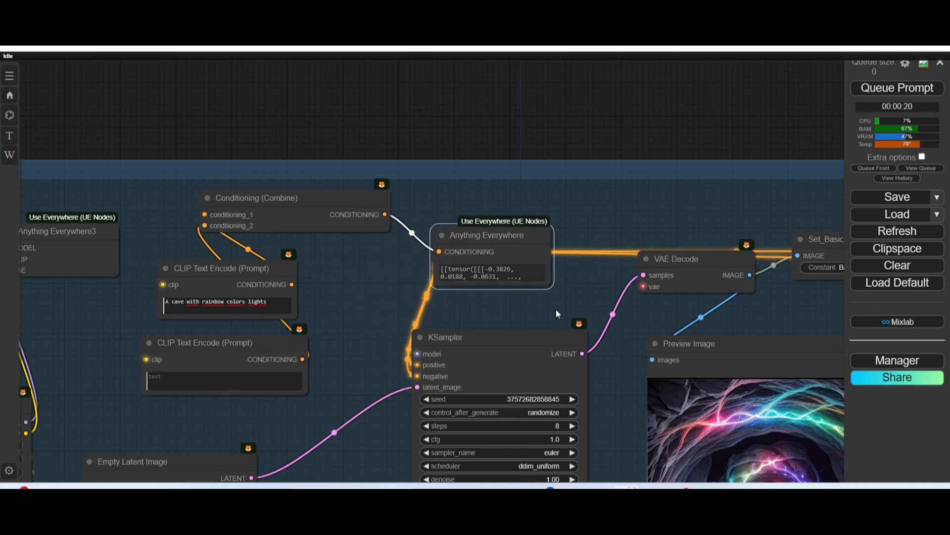
drag(492, 232, 506, 211)
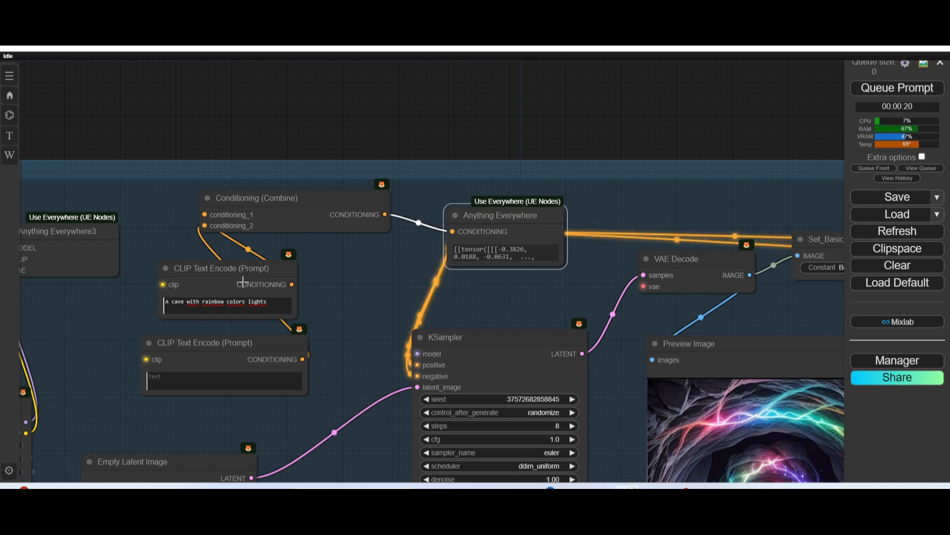
Step: Move both CLIP Text Encode nodes lower and away from the KSampler, and nudge the Conditioning (Combine) node
drag(237, 276, 180, 290)
drag(244, 357, 184, 385)
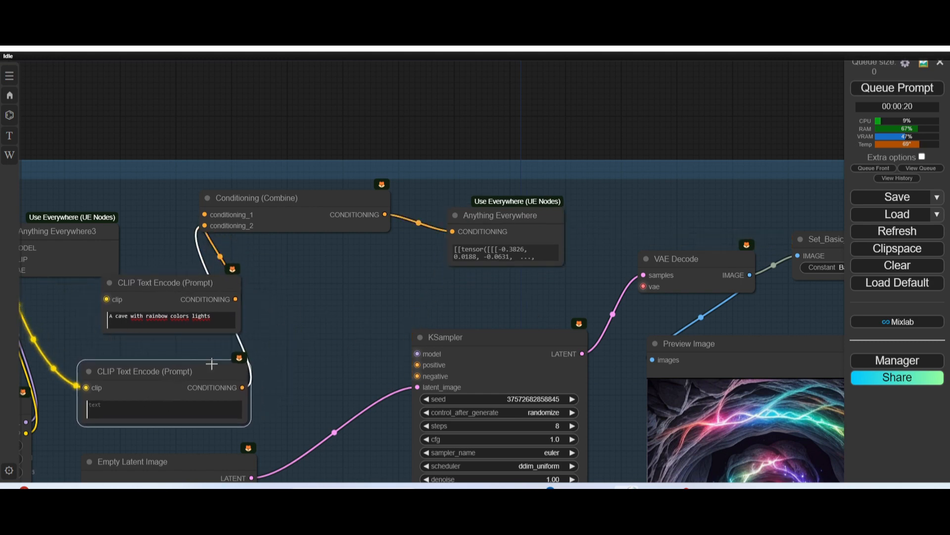
click(372, 212)
drag(372, 211, 370, 214)
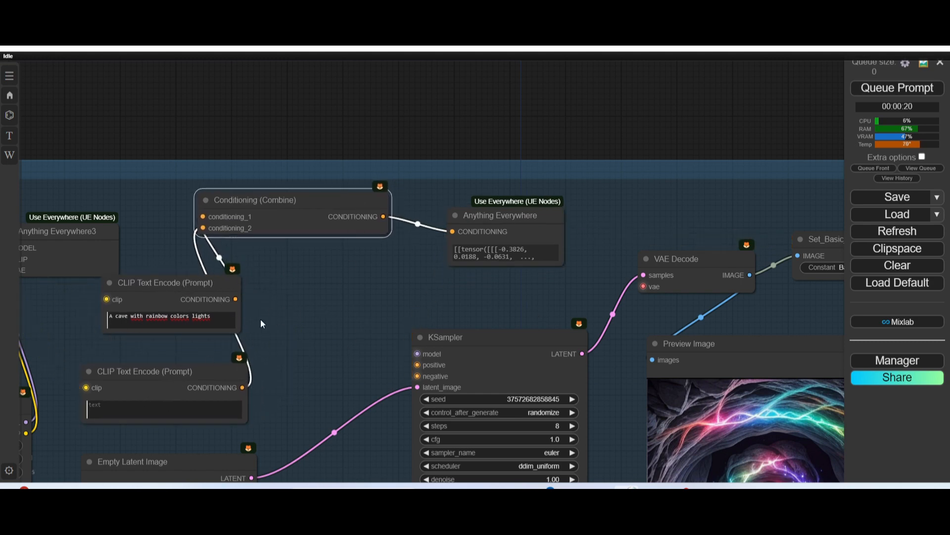
Step: Move the Anything Everywhere node directly beneath Conditioning (Combine), between the prompt nodes and the KSampler
click(501, 217)
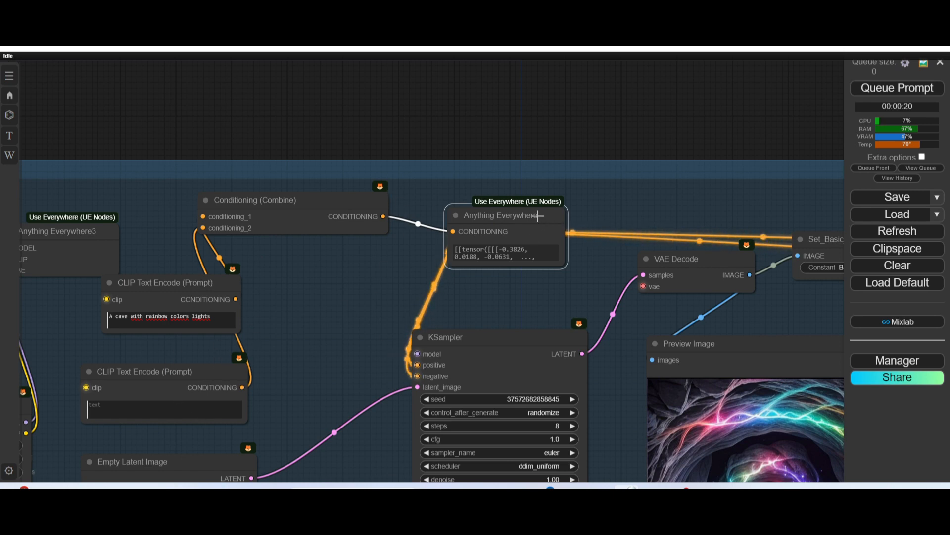
drag(539, 216, 487, 225)
drag(415, 235, 272, 277)
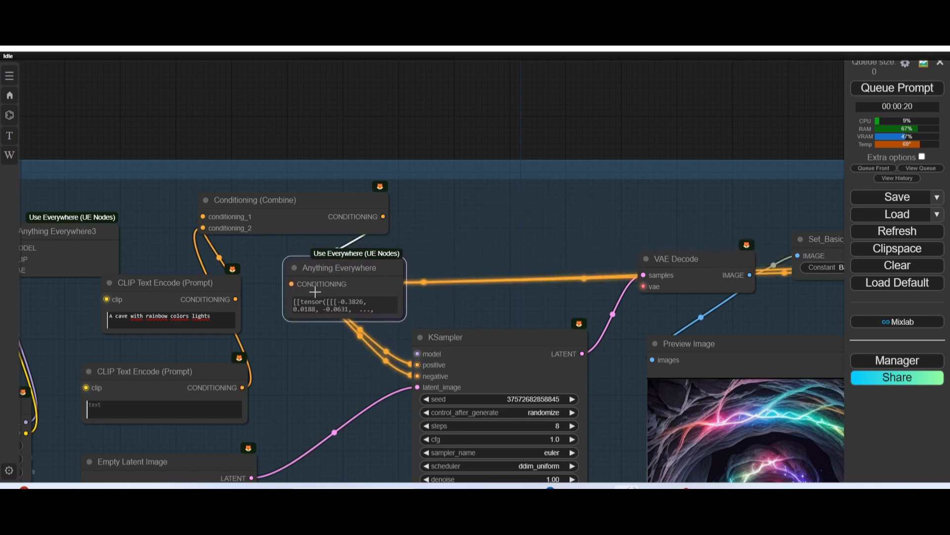
Step: Move VAE Decode up and closer to the Anything Everywhere node, and shift that Anything Everywhere node towards the KSampler
drag(682, 267, 609, 237)
scroll(611, 239, up, 3)
scroll(611, 238, up, 3)
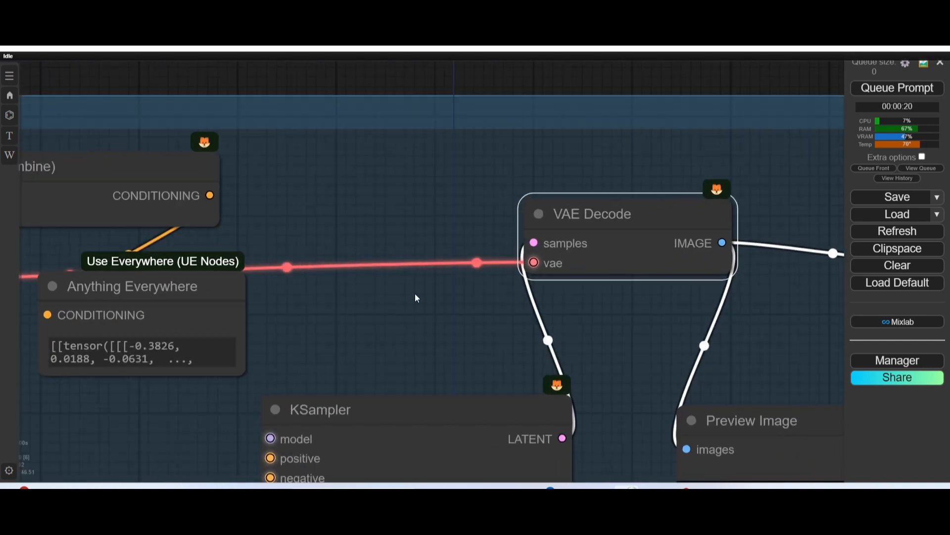
drag(204, 277, 368, 275)
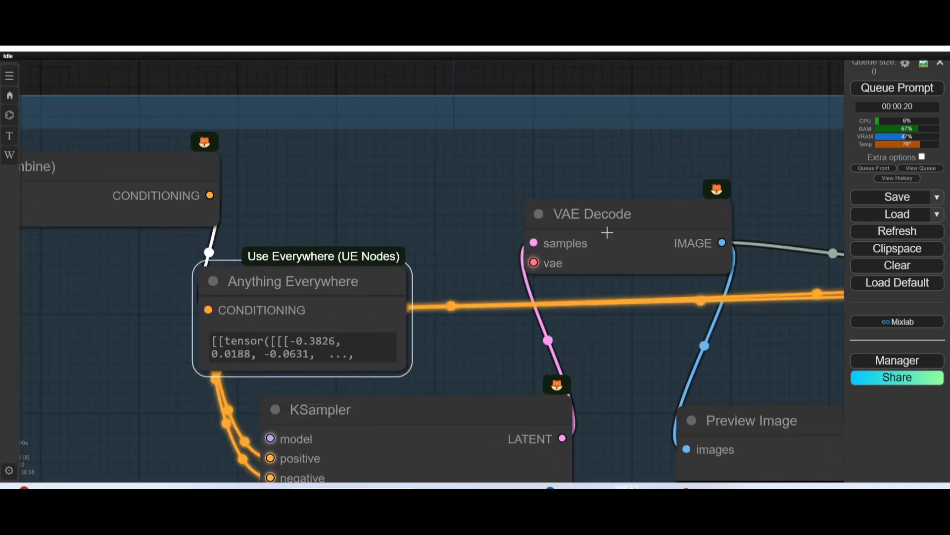
Step: Select VAE Decode and the KSampler in turn to trace their VAE, model and conditioning inputs back to the broadcasting nodes
click(625, 214)
scroll(143, 317, down, 2)
drag(140, 338, 162, 221)
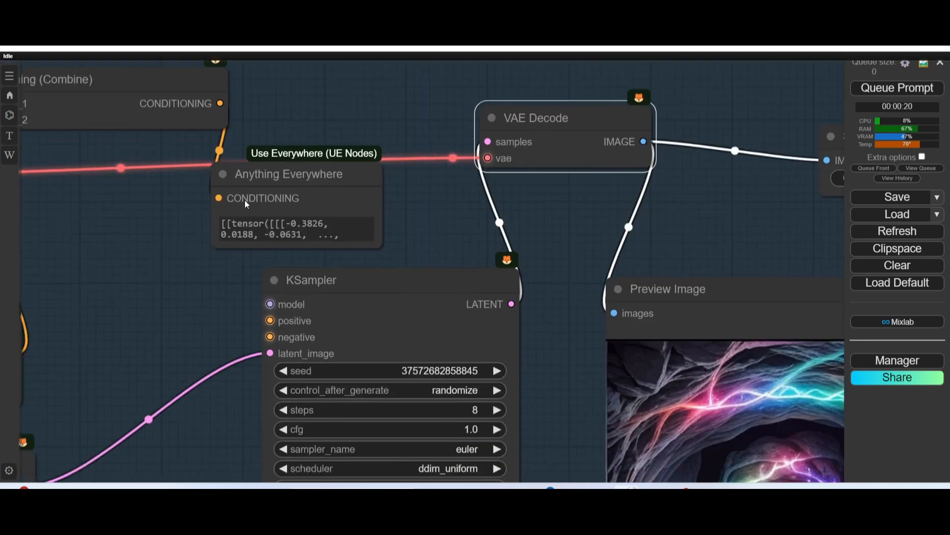
click(367, 304)
scroll(110, 360, down, 3)
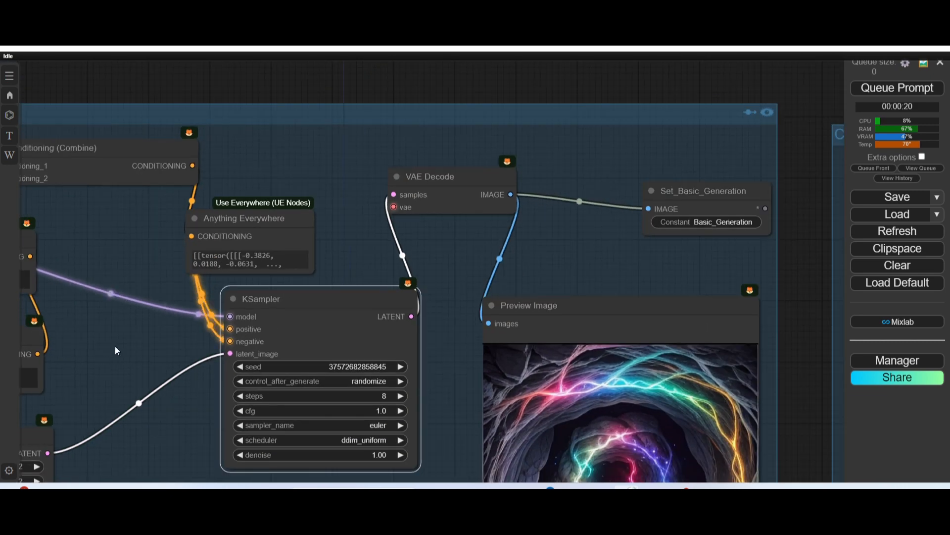
drag(115, 345, 457, 333)
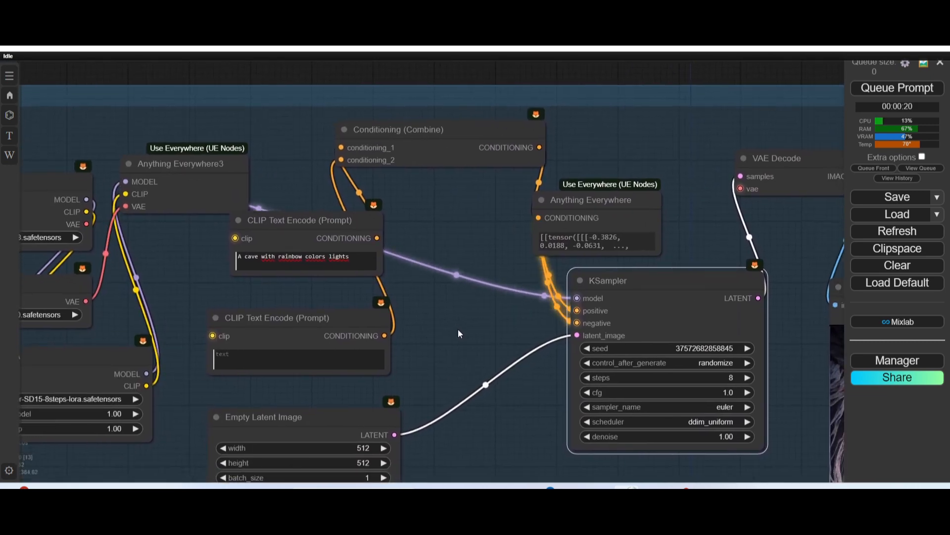
Step: Move the Anything Everywhere node slightly away from the KSampler and follow its conditioning broadcast into the Control_Net group
drag(614, 201, 578, 204)
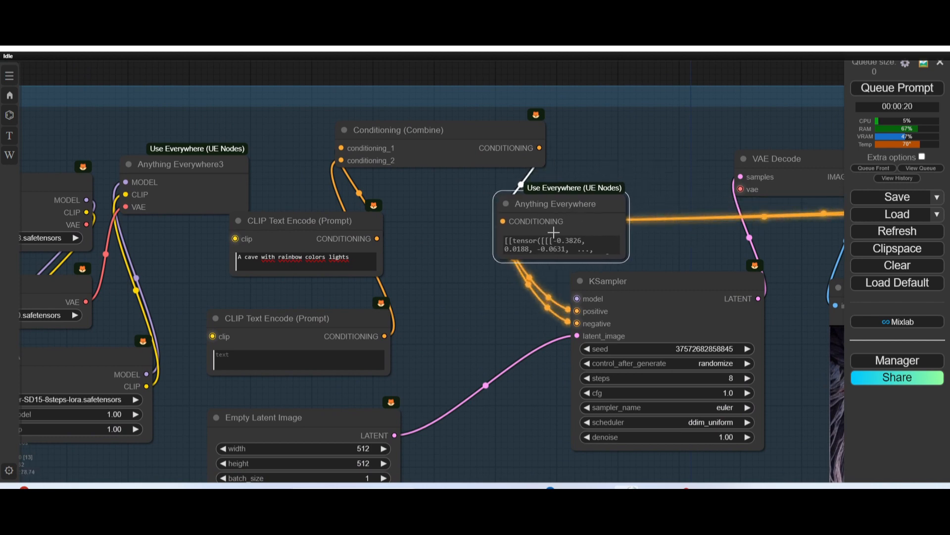
scroll(648, 253, down, 3)
drag(676, 248, 120, 284)
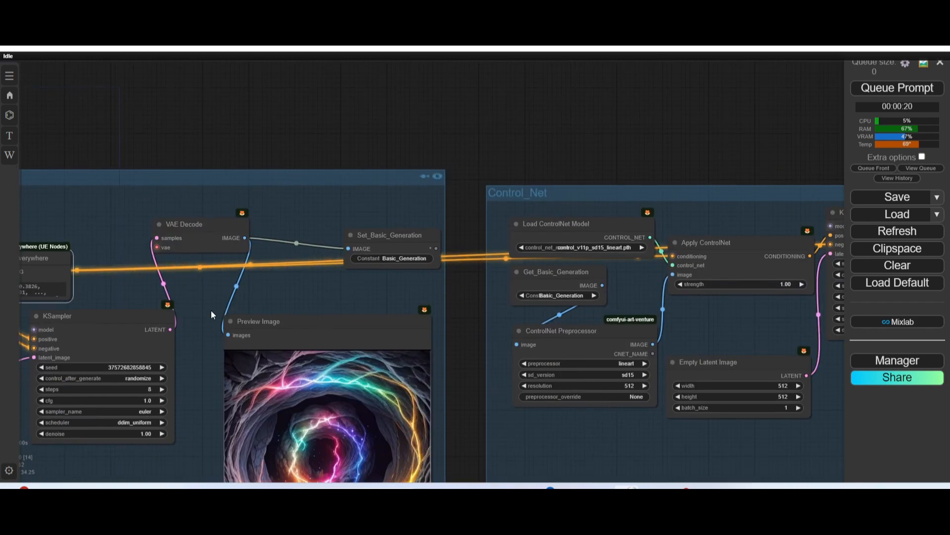
drag(211, 310, 530, 250)
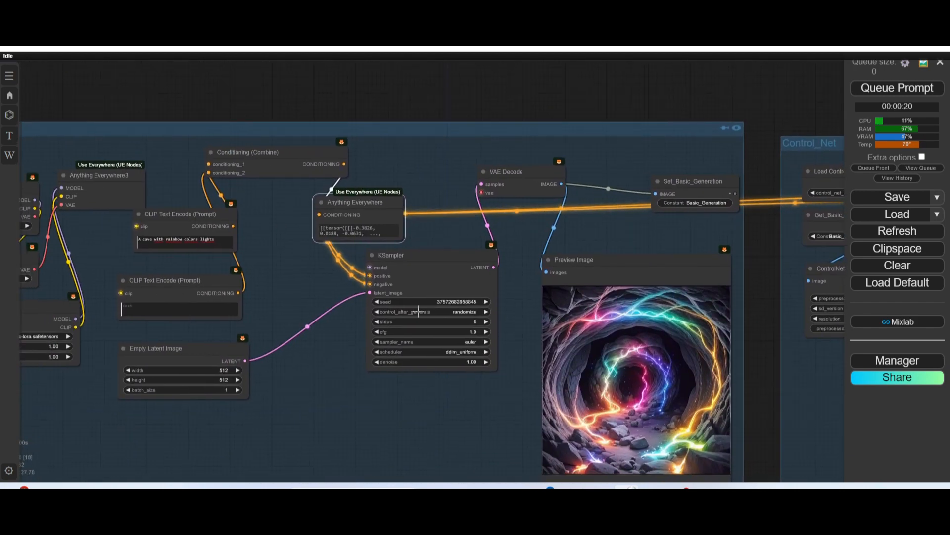
Step: Select the KSampler in the Basic group and trace its model, conditioning and latent inputs across the group
scroll(446, 269, up, 3)
scroll(469, 274, down, 2)
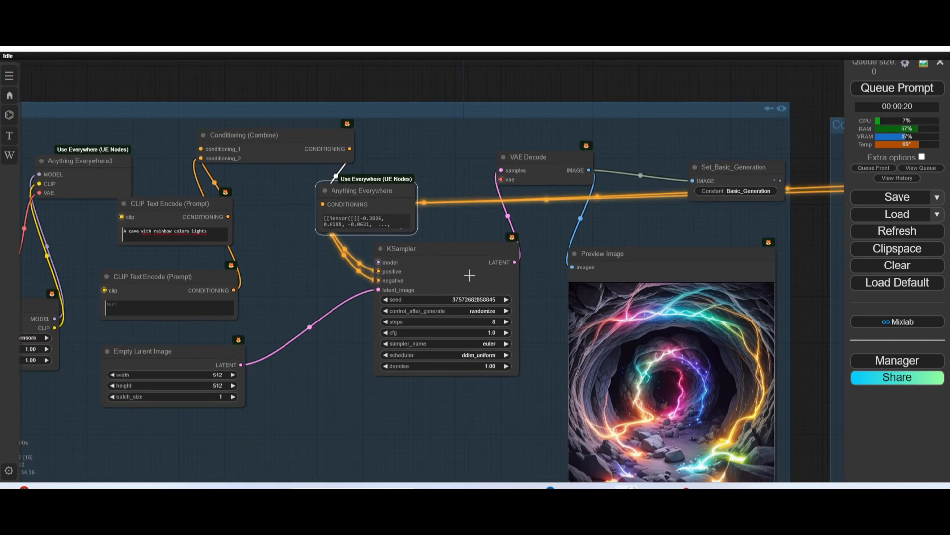
click(462, 259)
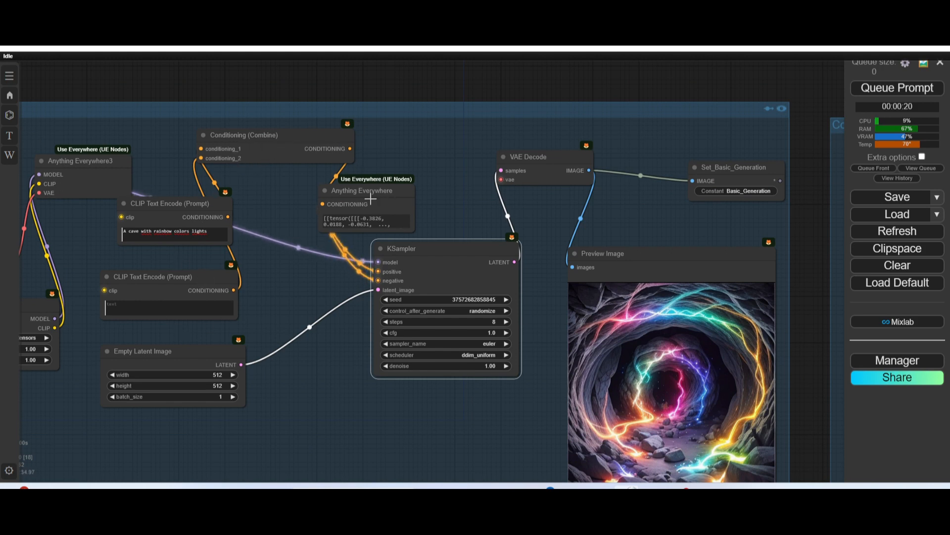
scroll(68, 198, down, 2)
drag(64, 221, 211, 258)
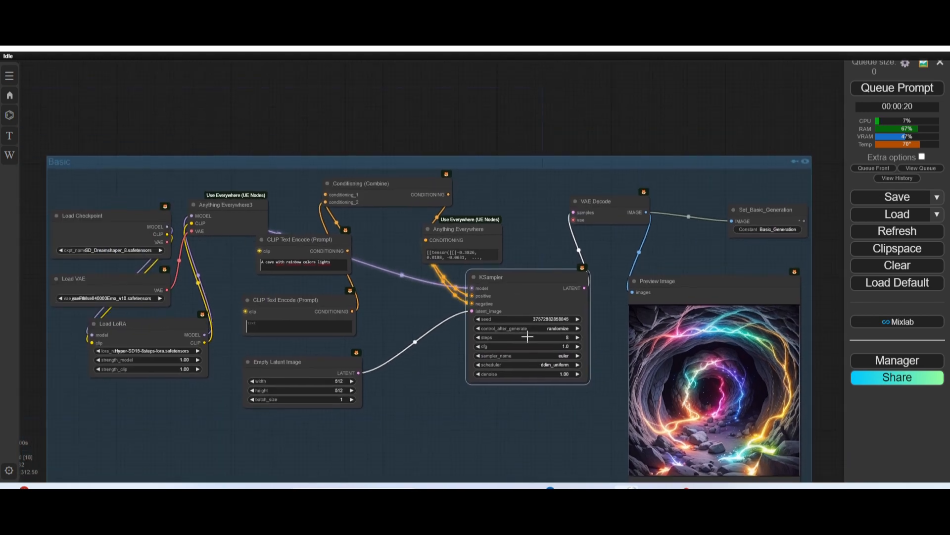
Step: Move the Empty Latent Image node closer to the KSampler's latent_image input
scroll(527, 336, up, 3)
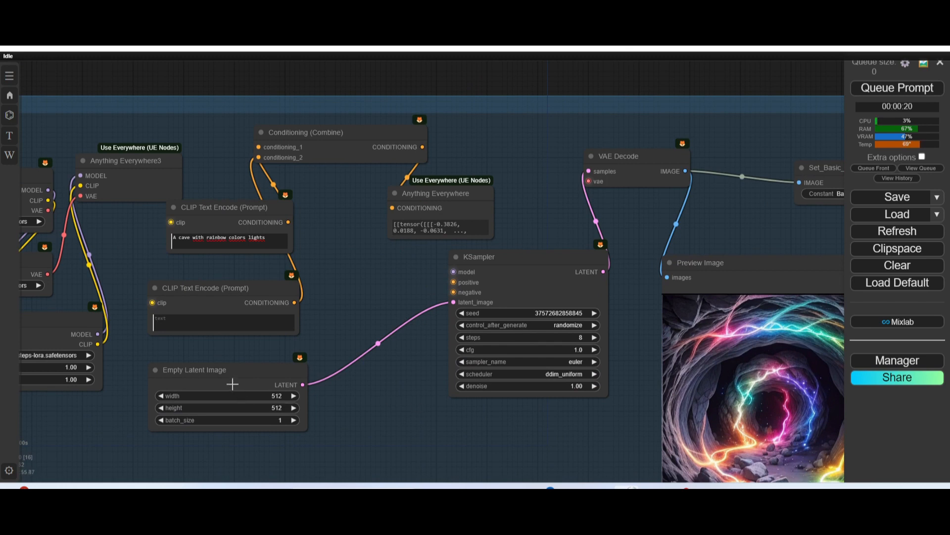
drag(232, 383, 320, 362)
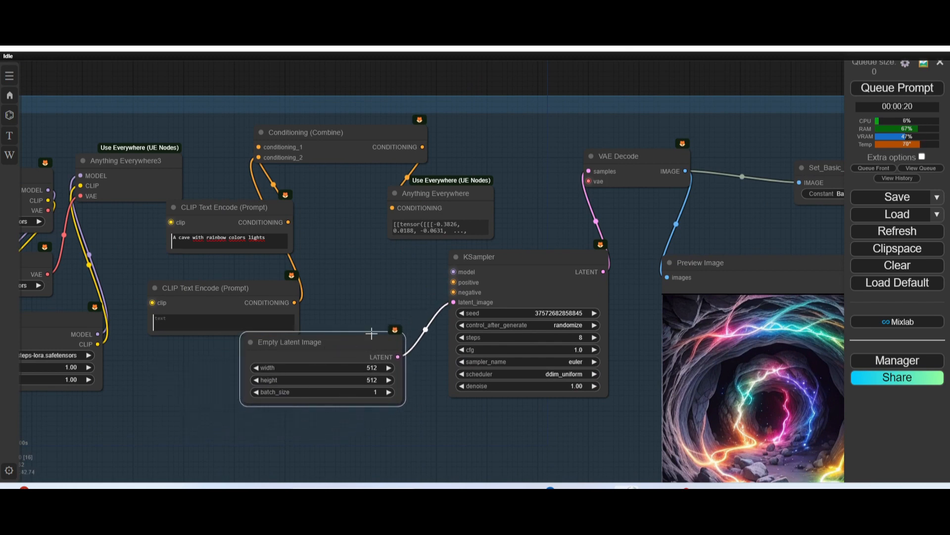
scroll(454, 420, down, 2)
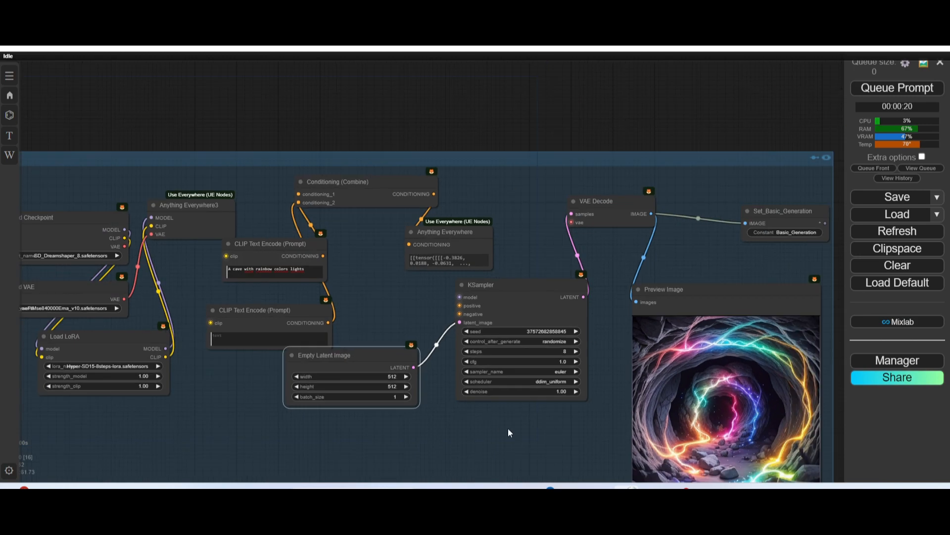
Step: Select VAE Decode and trace its vae link back to the Anything Everywhere3 node
drag(508, 428, 257, 453)
scroll(349, 284, up, 3)
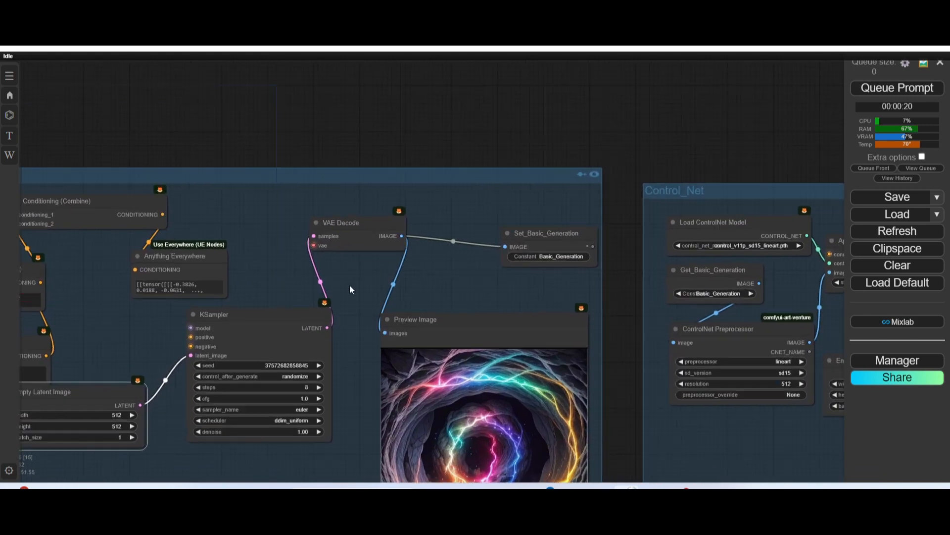
click(307, 229)
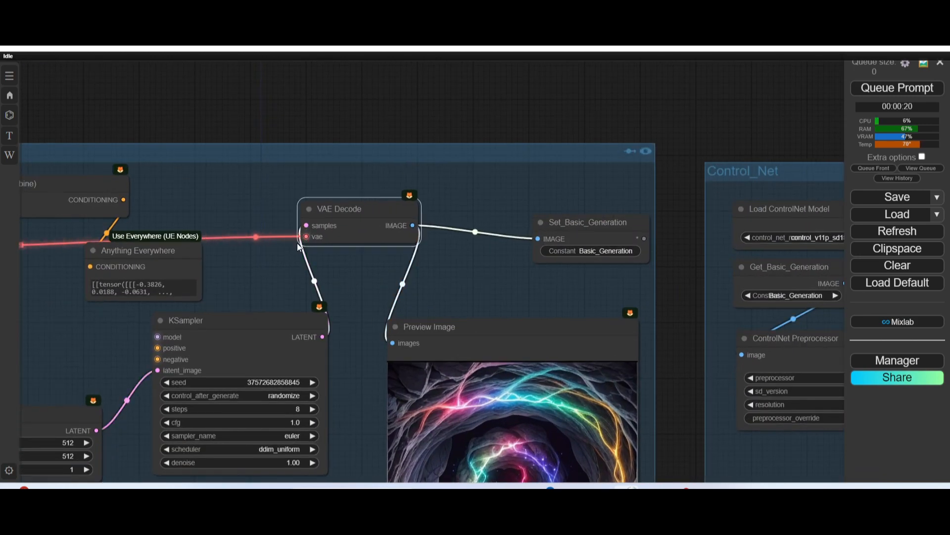
click(358, 270)
scroll(259, 273, down, 3)
drag(339, 273, 492, 284)
drag(253, 266, 337, 262)
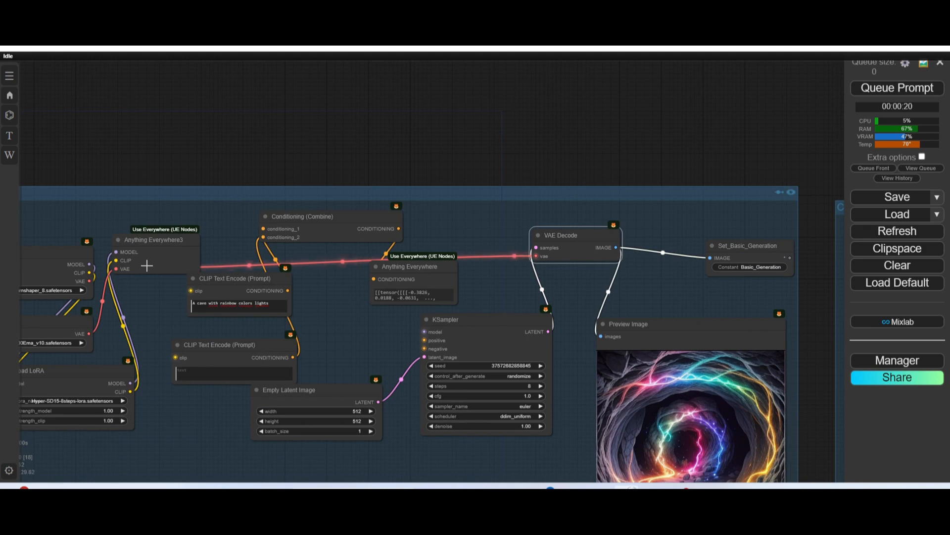
Step: Move the Anything Everywhere3 node up, clear of the prompt nodes, and follow its model and VAE links into the Control_Net group
drag(159, 236, 175, 216)
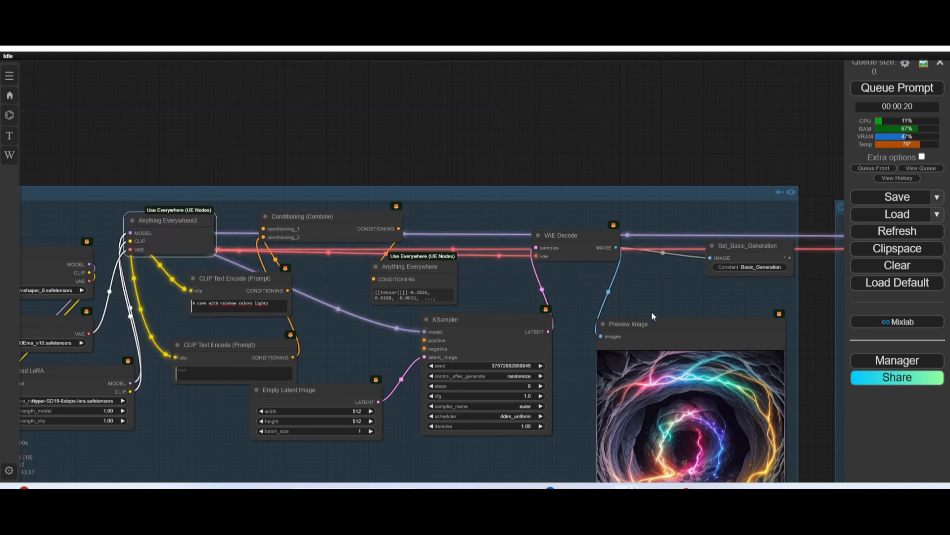
scroll(569, 275, down, 2)
drag(517, 277, 348, 307)
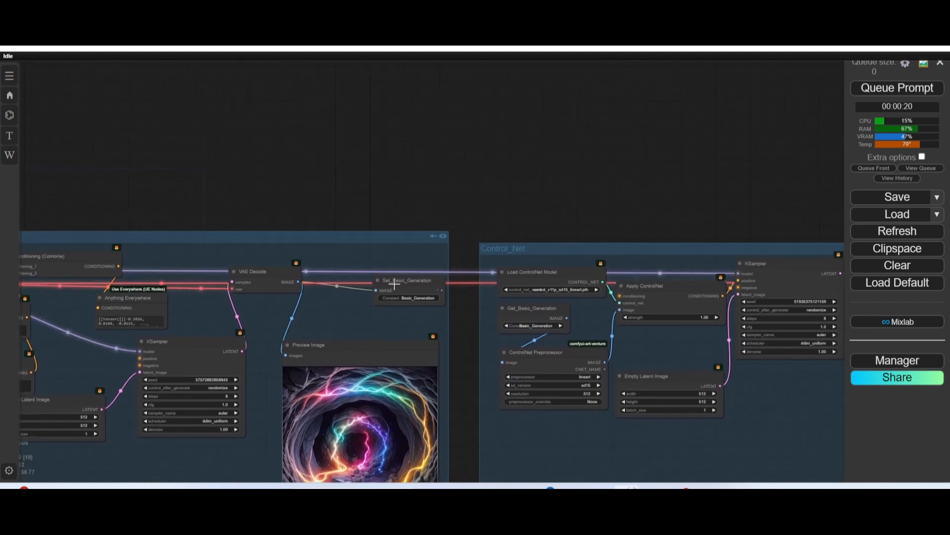
Step: Move the Set_Basic_Generation node up and closer to VAE Decode's IMAGE output
click(410, 281)
scroll(352, 322, up, 3)
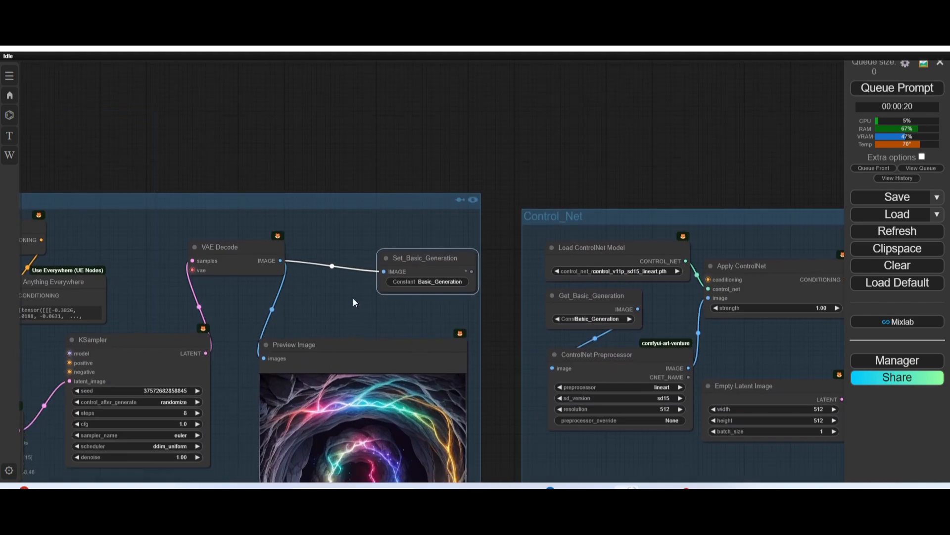
drag(353, 298, 350, 215)
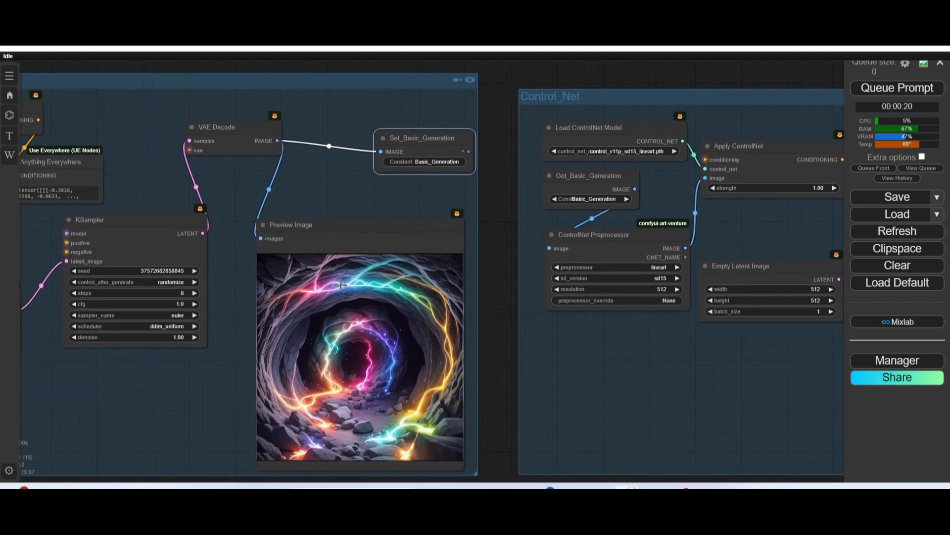
scroll(343, 177, up, 2)
drag(343, 177, 303, 245)
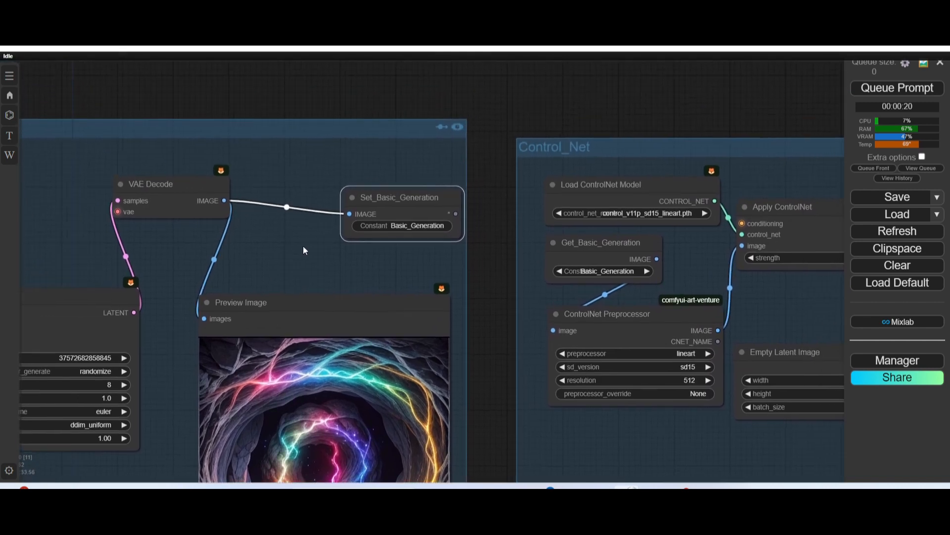
drag(393, 197, 356, 171)
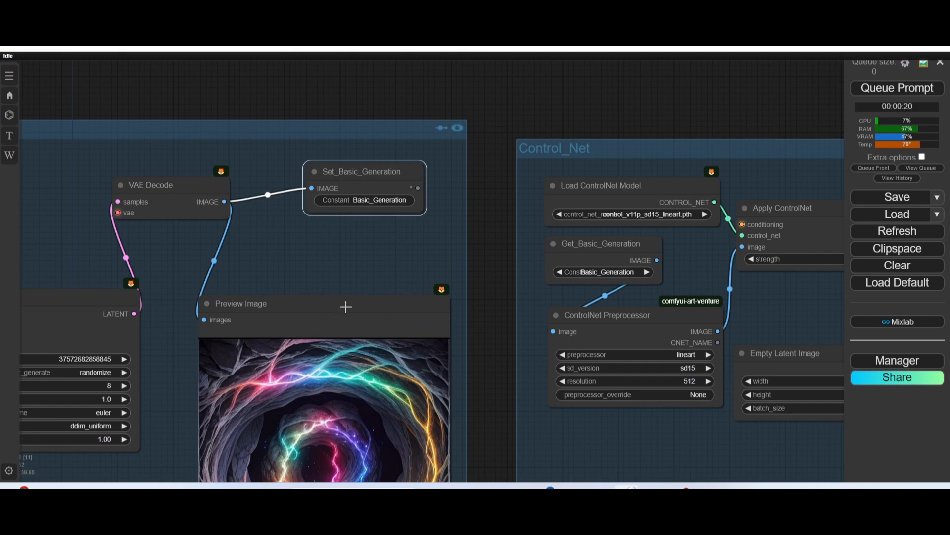
Step: Search the node library for "set" to locate the Set node, and close the search without adding a node
scroll(376, 199, up, 5)
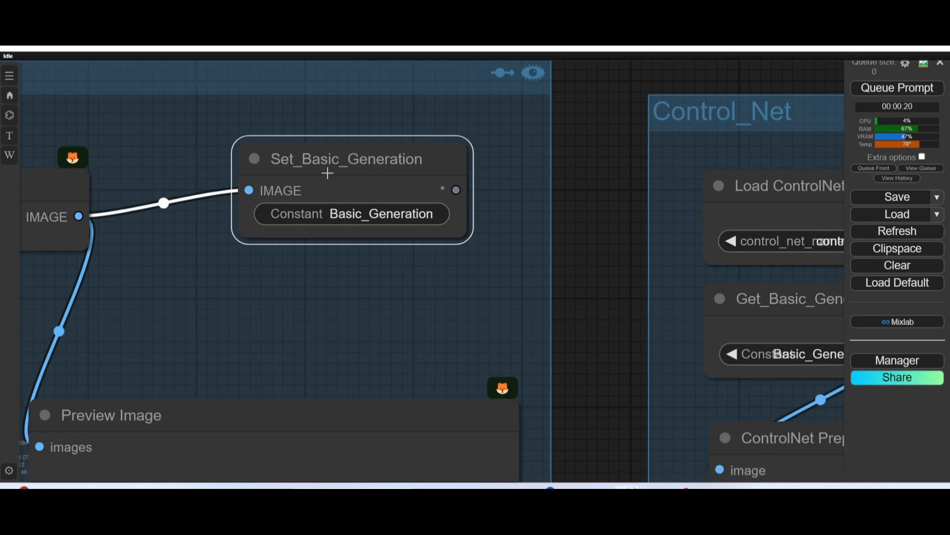
double_click(296, 303)
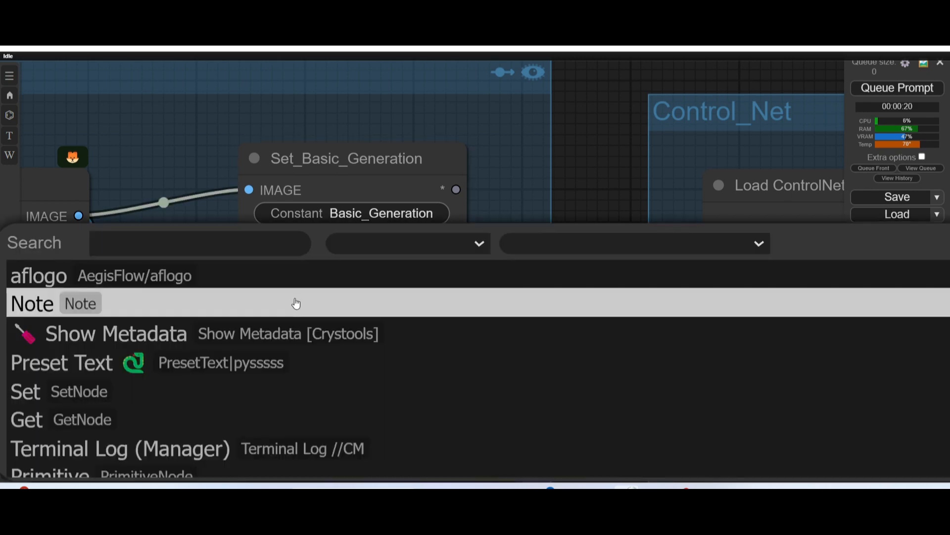
text(set)
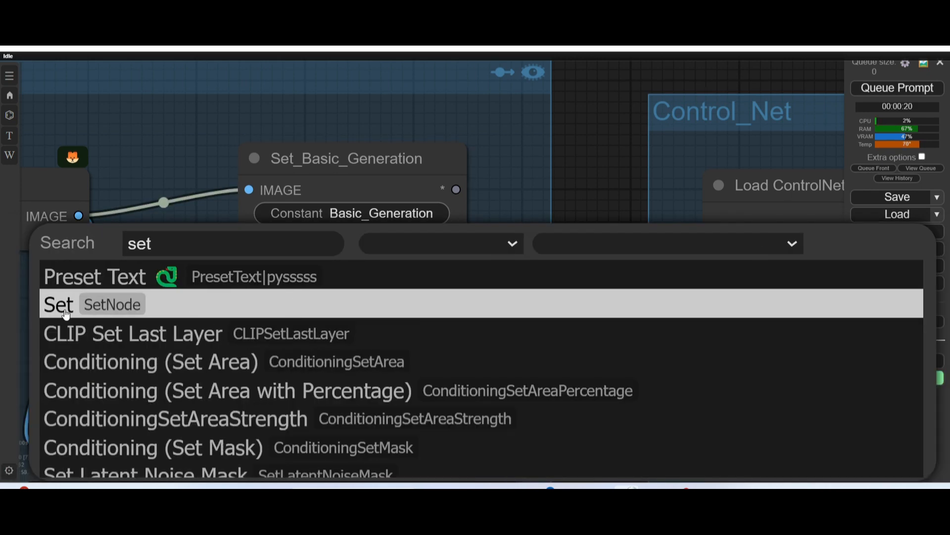
key(Escape)
Step: Examine how VAE Decode feeds Set_Basic_Generation and Preview Image, and dismiss the OpenVPN Connect notification
drag(170, 237, 104, 235)
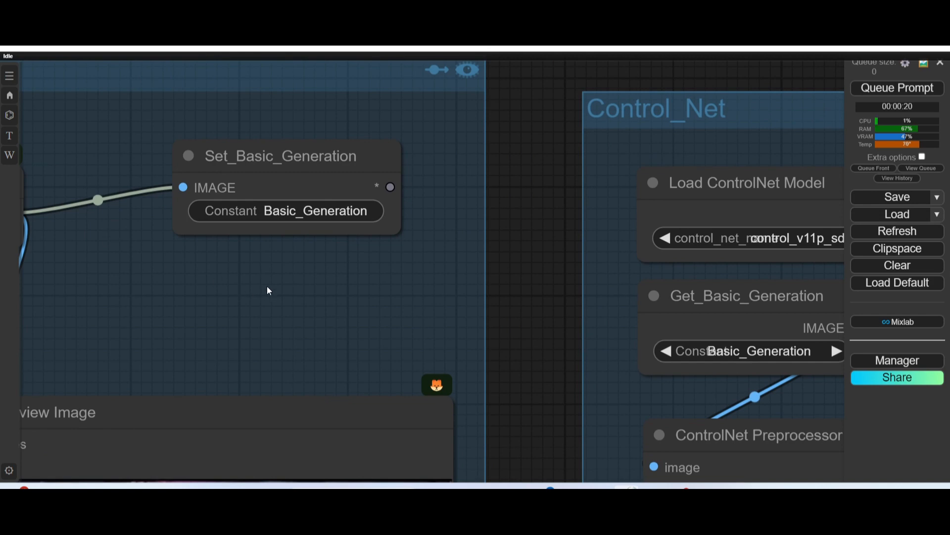
scroll(267, 290, down, 1)
drag(245, 295, 316, 234)
scroll(524, 272, down, 2)
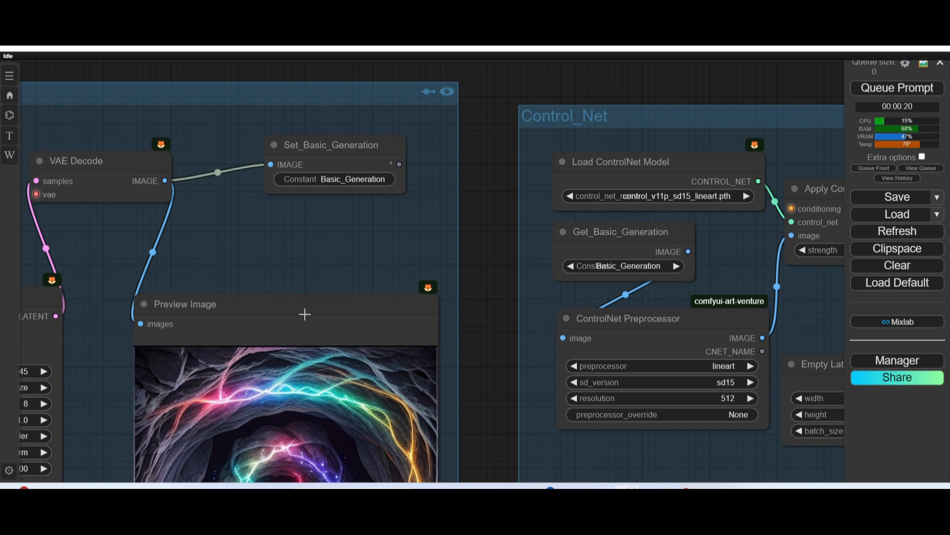
drag(312, 263, 335, 192)
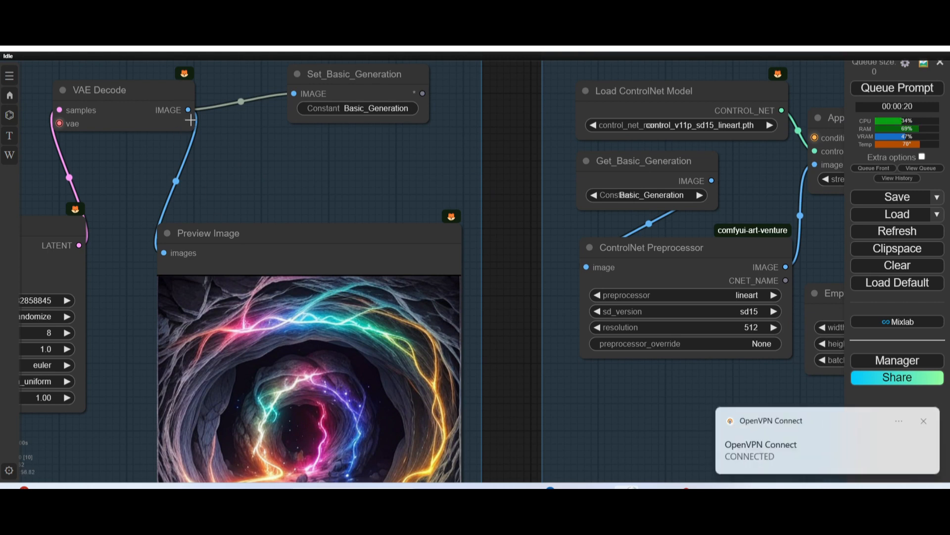
click(924, 421)
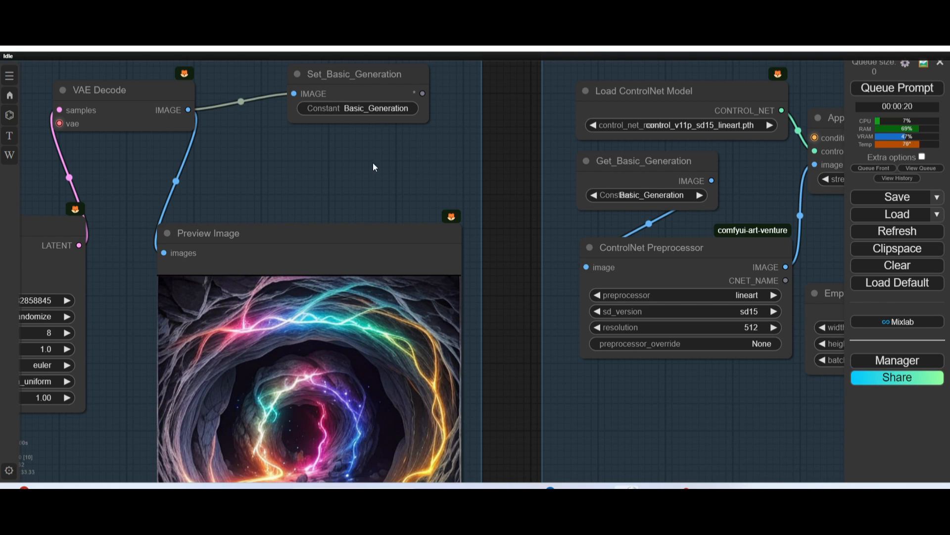
Step: Nudge the Get_Basic_Generation node in the Control_Net group, between Load ControlNet Model and ControlNet Preprocessor
scroll(374, 166, down, 2)
drag(375, 171, 120, 223)
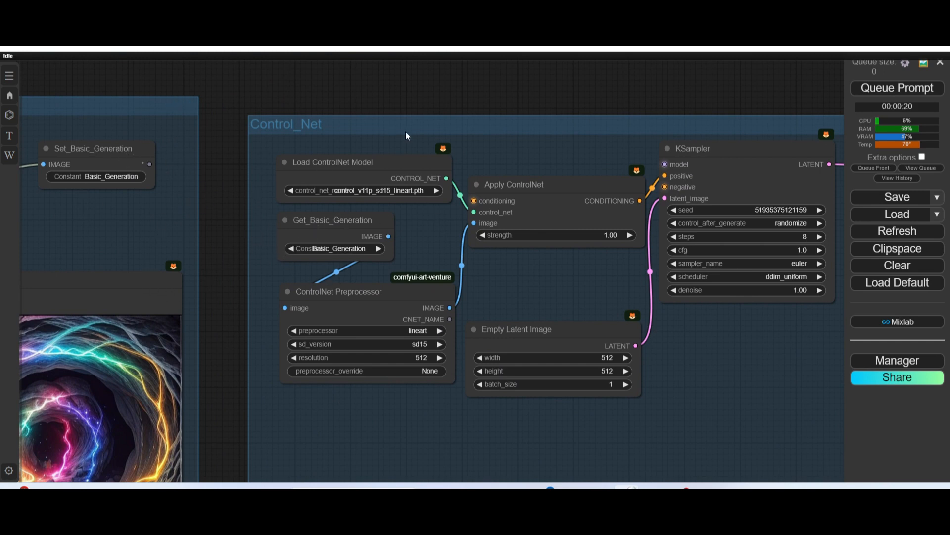
mouse_move(315, 224)
mouse_down()
mouse_move(361, 218)
mouse_move(299, 232)
mouse_move(322, 230)
mouse_move(325, 219)
mouse_move(310, 225)
mouse_up()
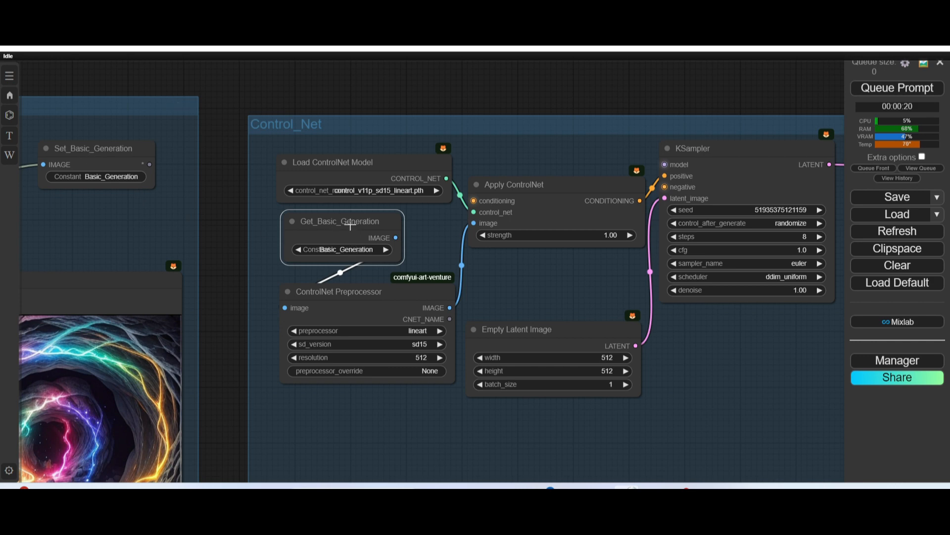
mouse_move(350, 226)
mouse_down()
mouse_move(303, 223)
mouse_move(360, 226)
mouse_move(341, 227)
mouse_up()
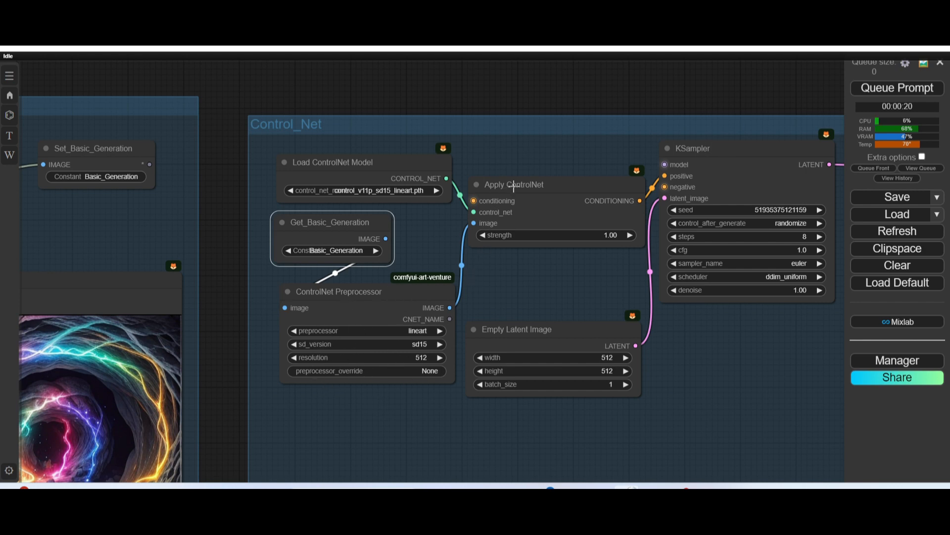
Step: Select Apply ControlNet and trace its conditioning input back towards the Basic group
click(541, 201)
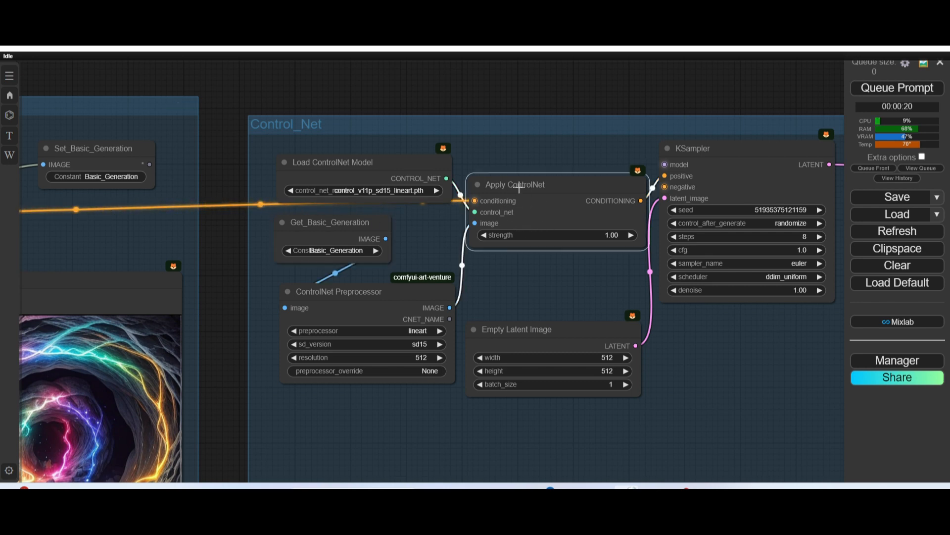
scroll(246, 290, down, 5)
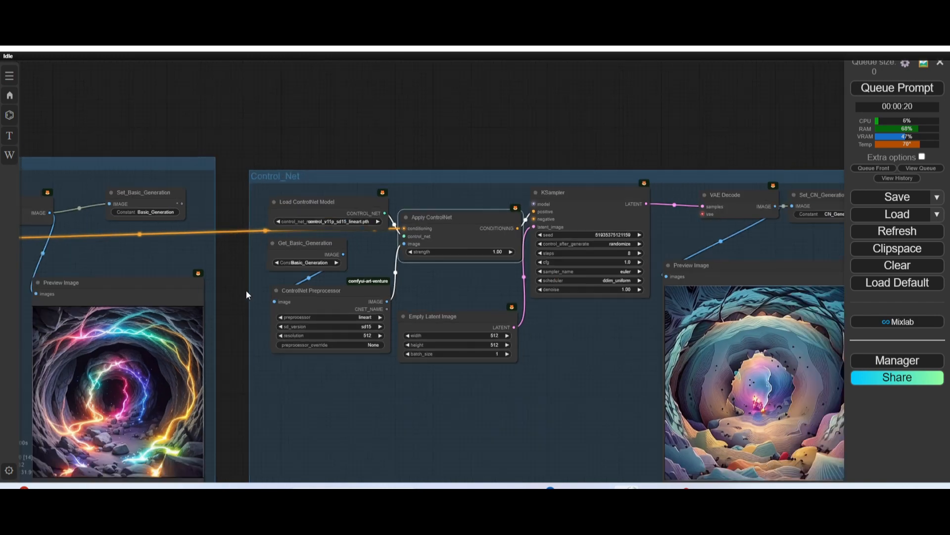
Step: Trace the conditioning link from Anything Everywhere in the Basic group into Control_Net, and nudge Apply ControlNet slightly up beside Load ControlNet Model
drag(237, 289, 597, 333)
drag(306, 286, 326, 280)
scroll(745, 346, down, 1)
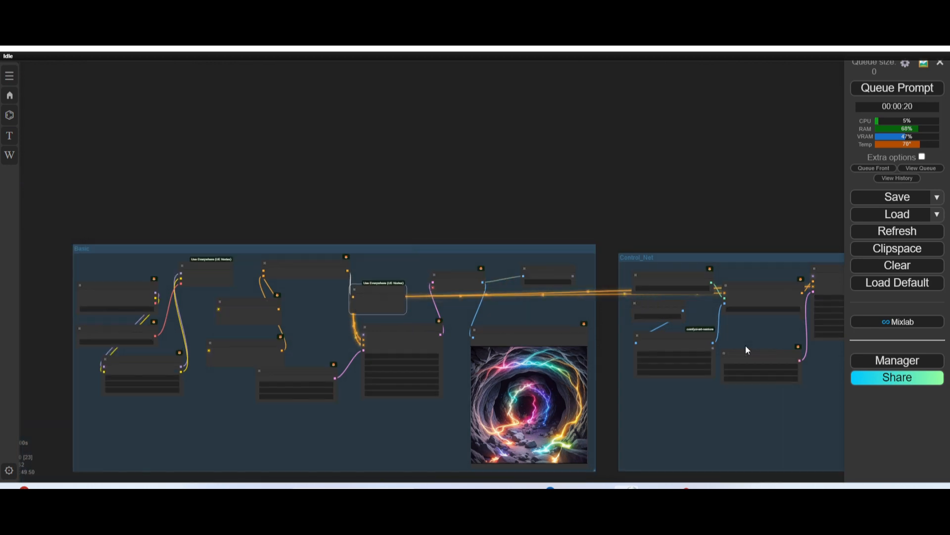
drag(765, 404, 540, 448)
scroll(596, 332, up, 10)
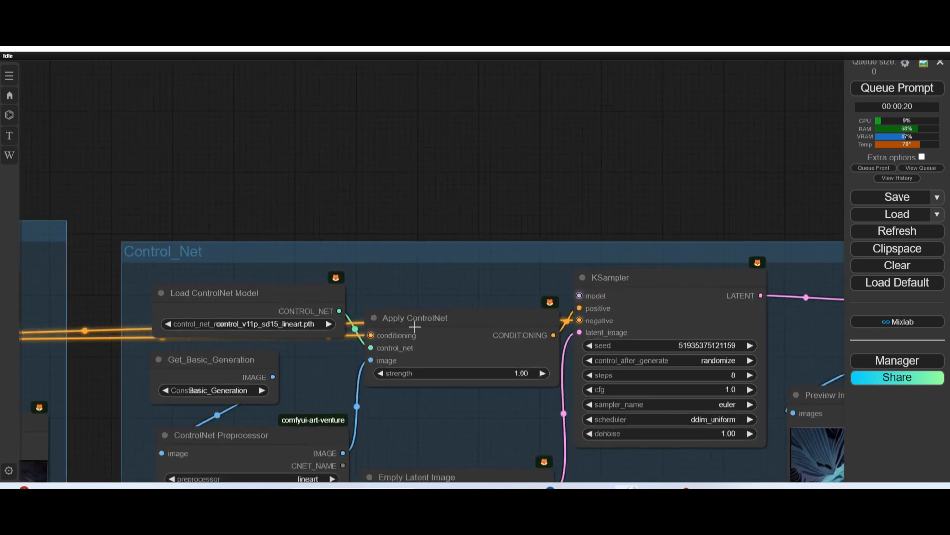
drag(416, 327, 419, 301)
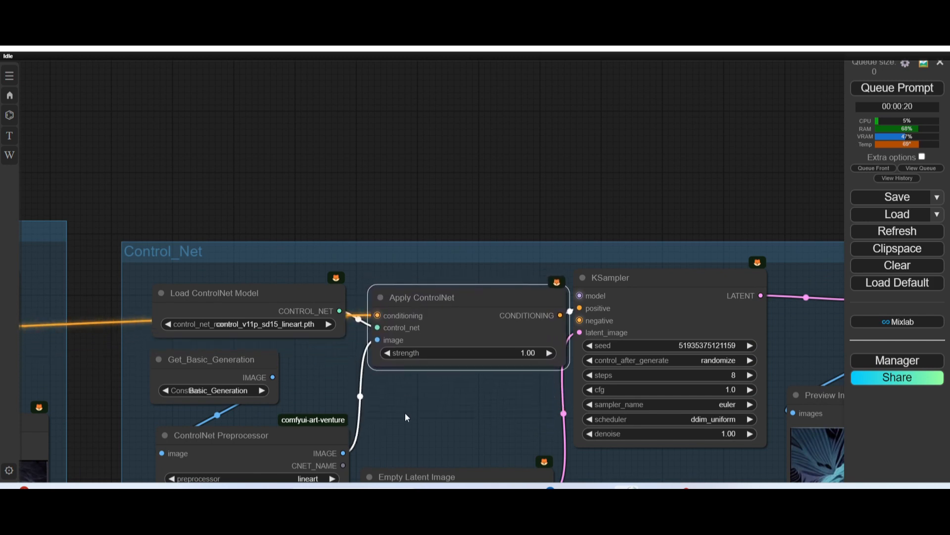
Step: Reposition the Apply ControlNet node above Empty Latent Image, keeping its conditioning, control_net and image links readable
scroll(409, 414, down, 4)
drag(408, 414, 417, 303)
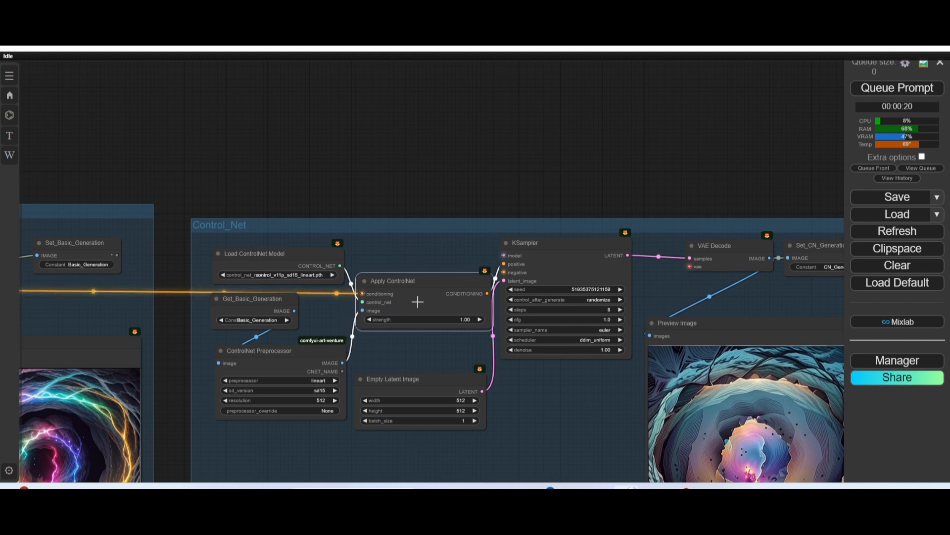
scroll(420, 321, up, 7)
drag(424, 345, 367, 272)
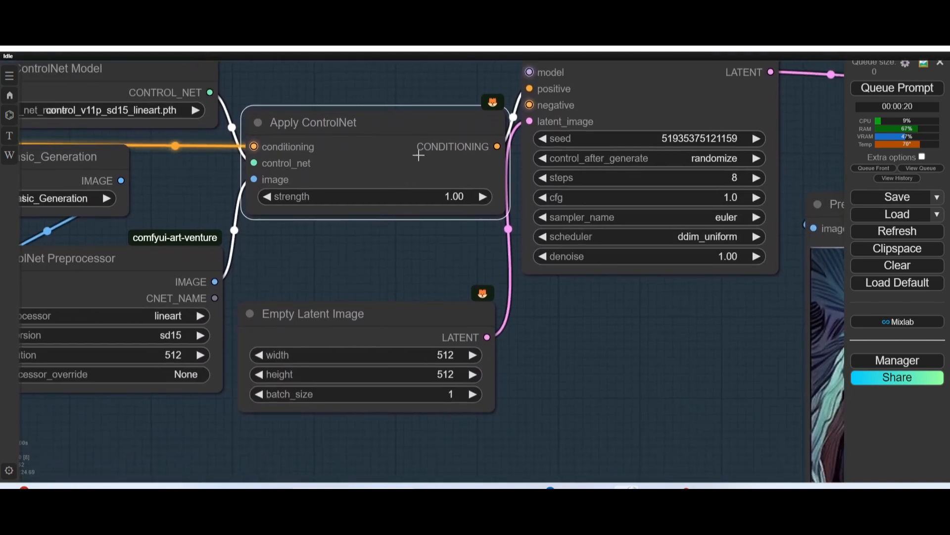
drag(419, 145, 388, 175)
scroll(599, 94, down, 2)
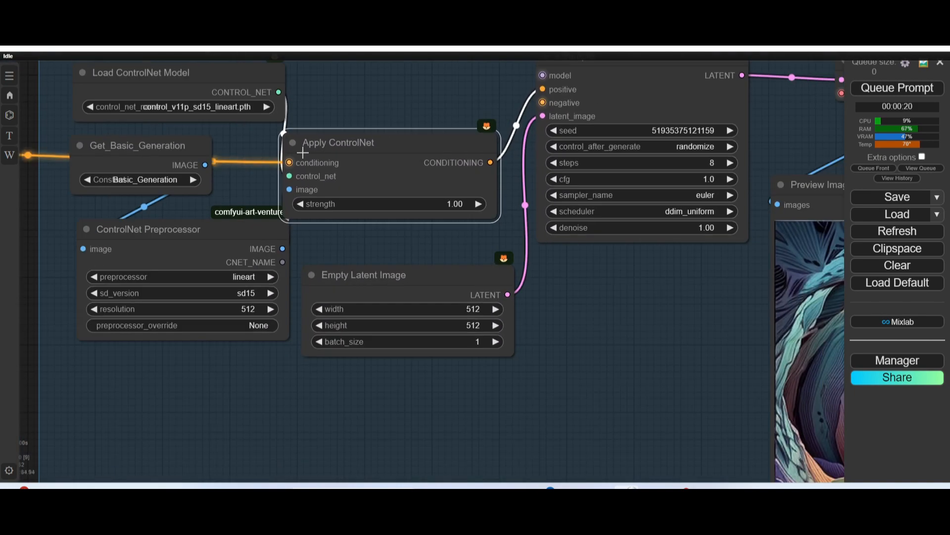
drag(290, 162, 289, 162)
drag(423, 158, 452, 122)
drag(282, 249, 320, 158)
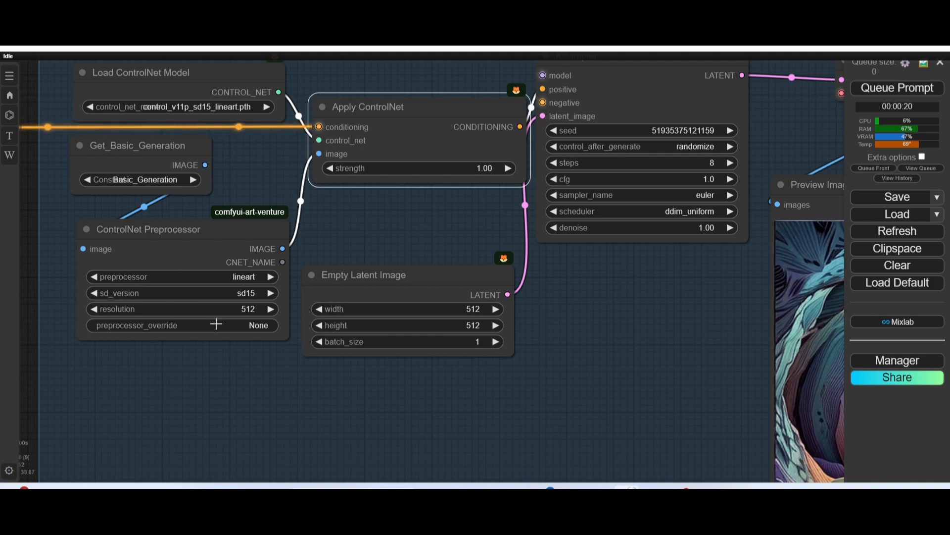
Step: Check how the Basic image reaches ControlNet Preprocessor, and shift Apply ControlNet away from KSampler to expose its CONDITIONING output link
scroll(183, 347, down, 5)
drag(220, 346, 438, 325)
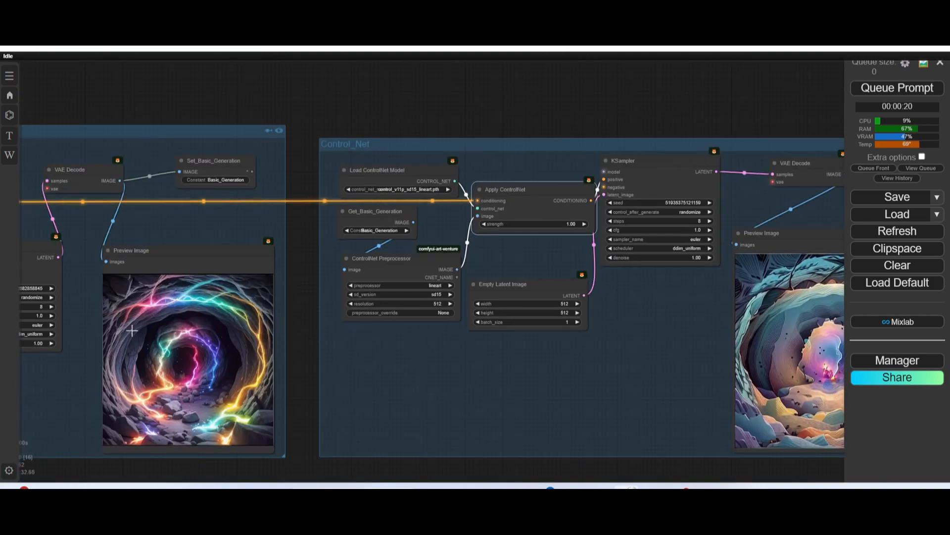
scroll(184, 381, up, 4)
scroll(186, 384, down, 5)
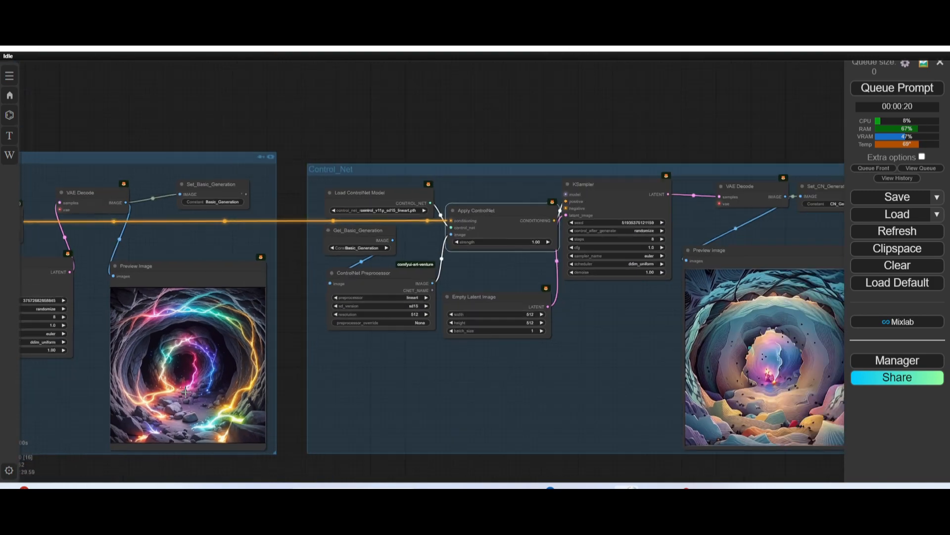
scroll(341, 368, up, 5)
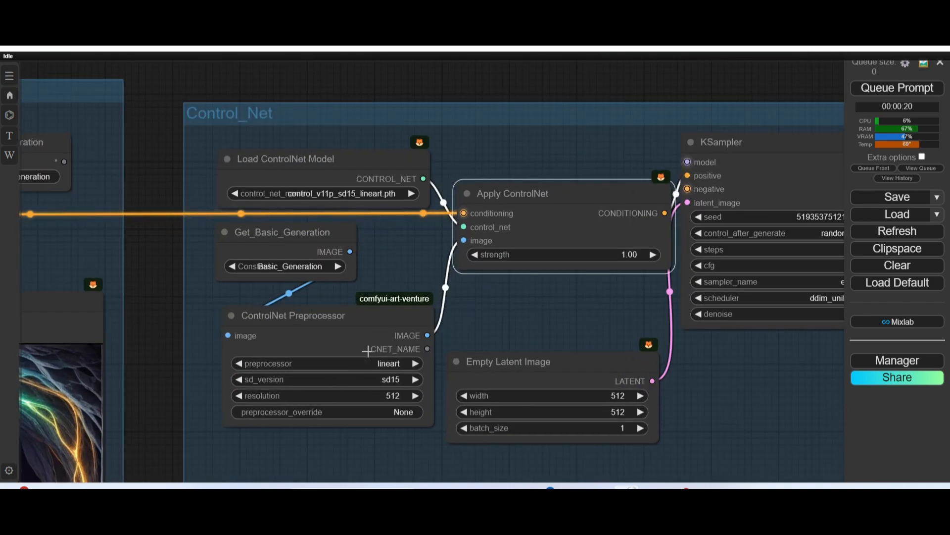
drag(499, 329, 225, 356)
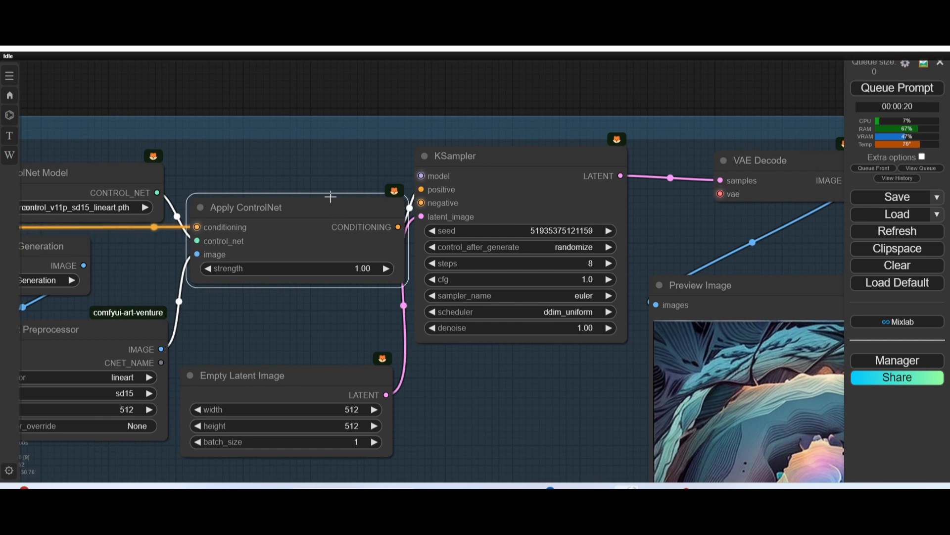
drag(328, 199, 313, 185)
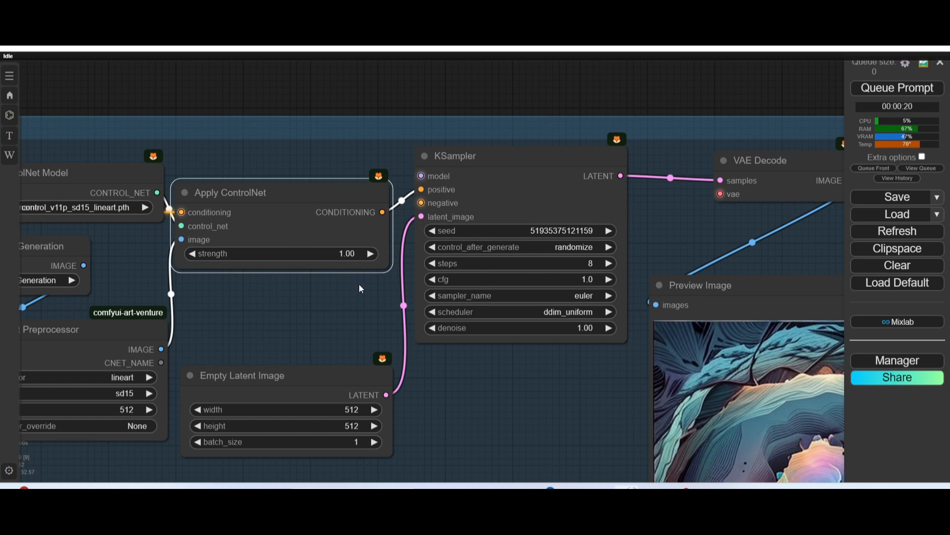
Step: Select the Control_Net KSampler and examine its input links and its output path through VAE Decode to Set_CN_Generation
click(508, 192)
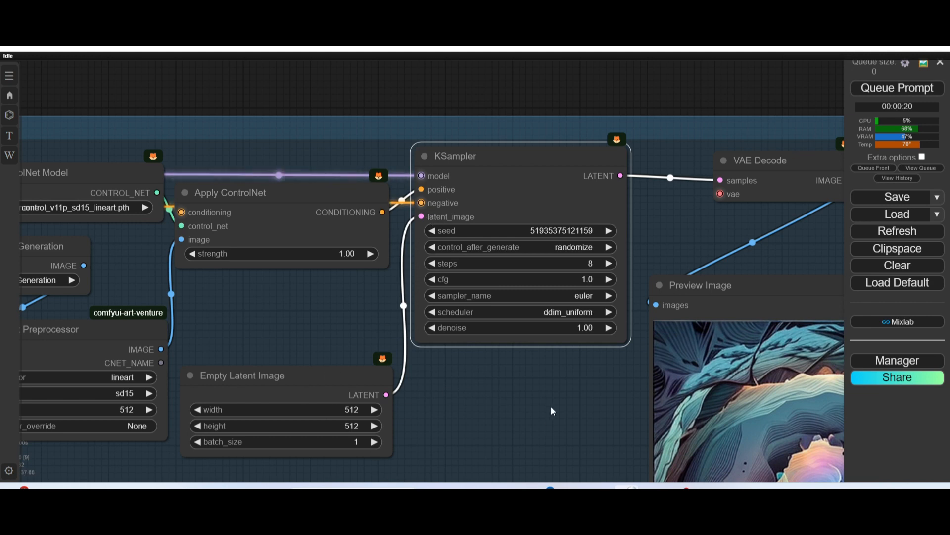
scroll(558, 396, down, 1)
drag(558, 396, 320, 452)
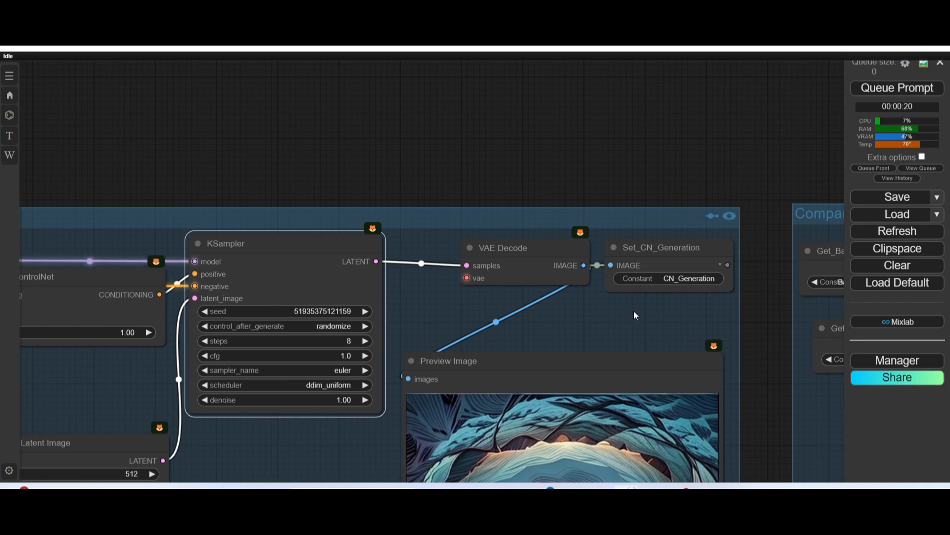
scroll(634, 311, down, 2)
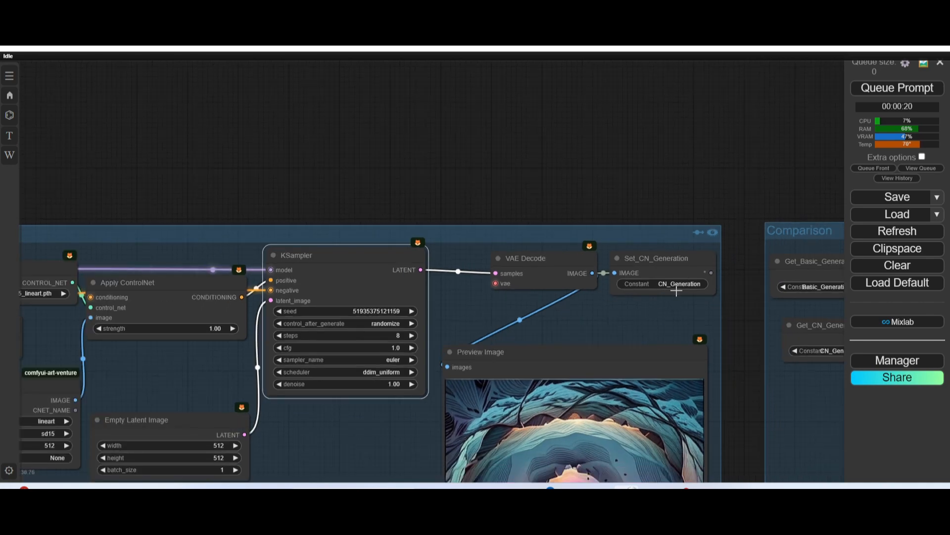
scroll(674, 289, up, 3)
scroll(563, 317, down, 3)
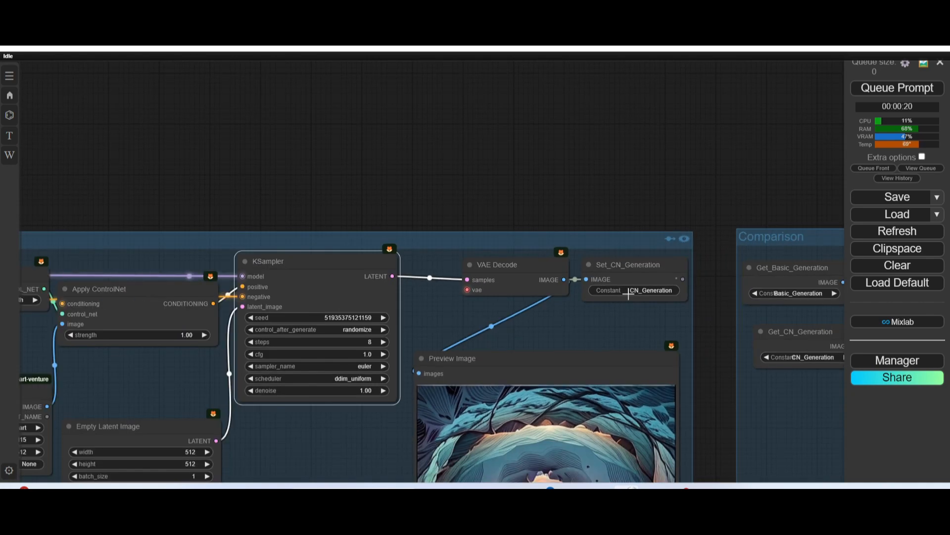
scroll(604, 337, down, 2)
drag(605, 338, 735, 344)
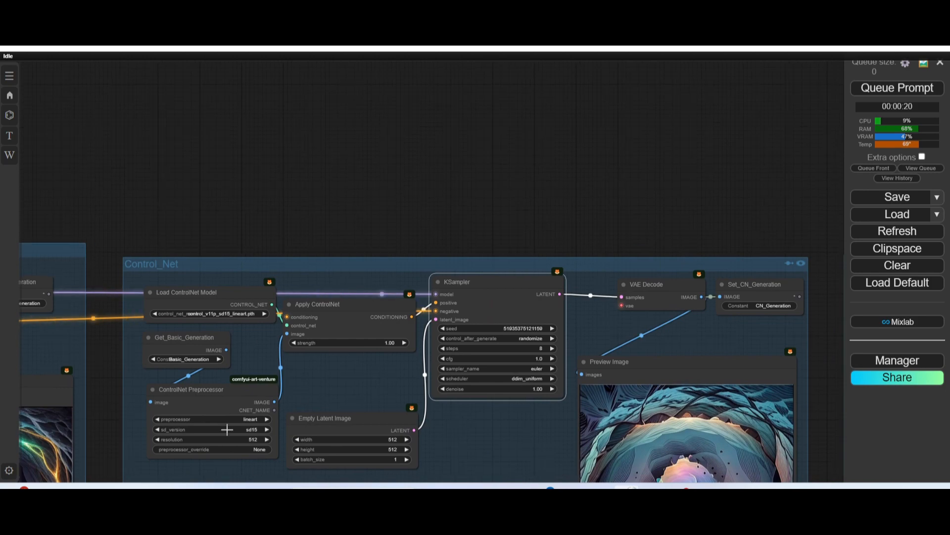
Step: Compare the Basic and Control_Net preview images, and inspect the ControlNet Preprocessor settings
drag(561, 450, 655, 302)
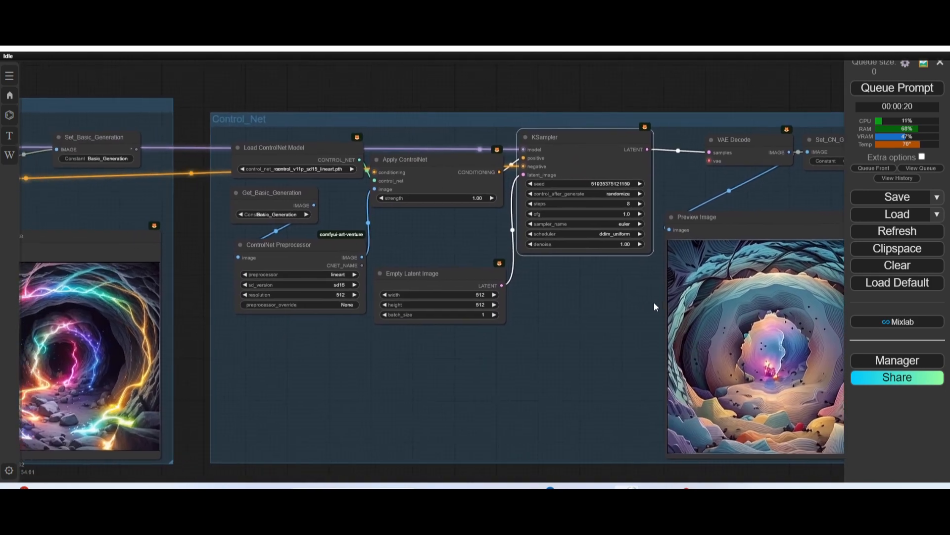
scroll(479, 368, down, 1)
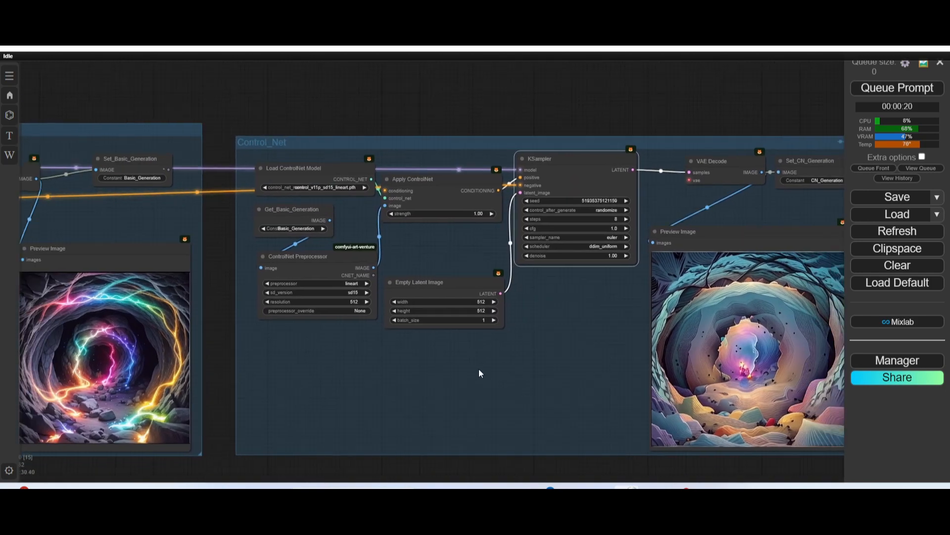
drag(479, 368, 335, 354)
scroll(574, 352, down, 2)
scroll(410, 389, up, 8)
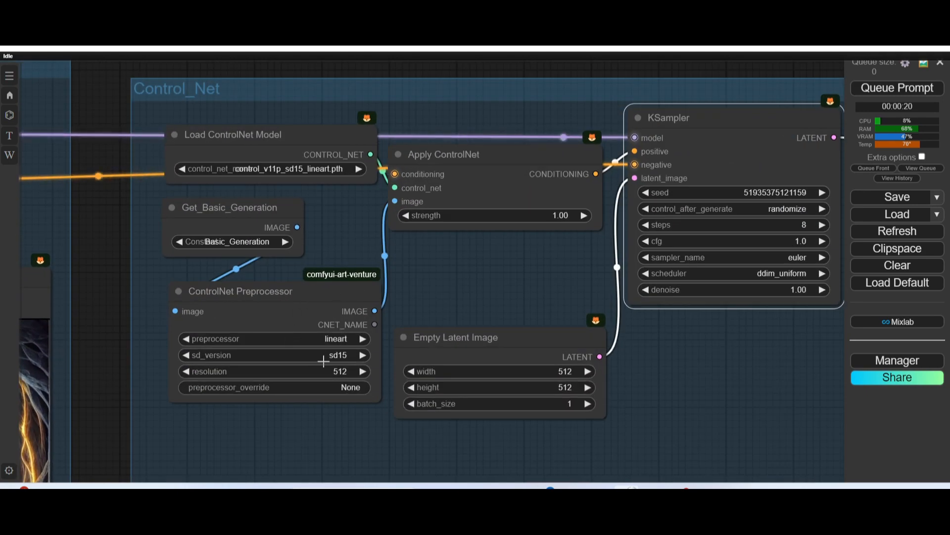
scroll(751, 409, down, 7)
Step: Examine how Get_Basic_Generation and Get_CN_Generation feed Image Comparer in the Comparison group, and compare the two generated images
drag(751, 407, 262, 373)
drag(529, 316, 469, 327)
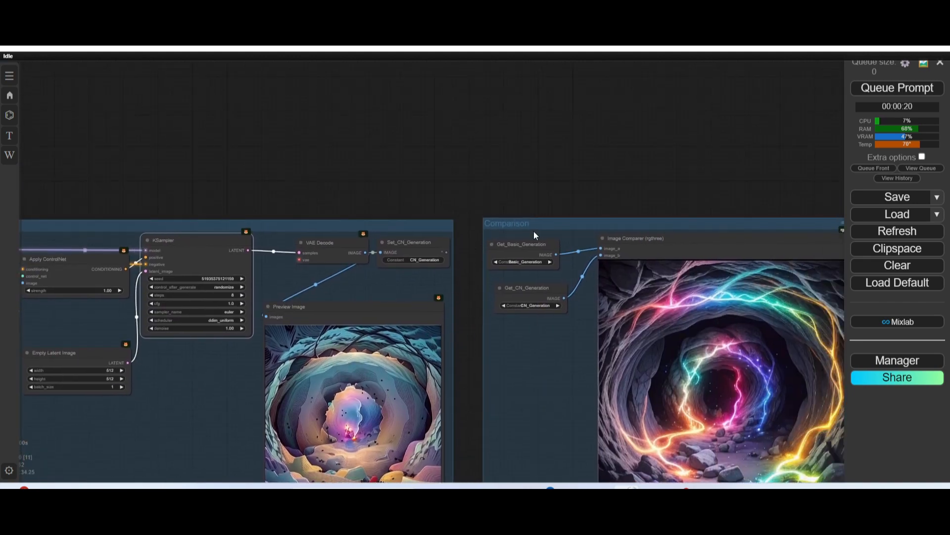
scroll(534, 235, up, 5)
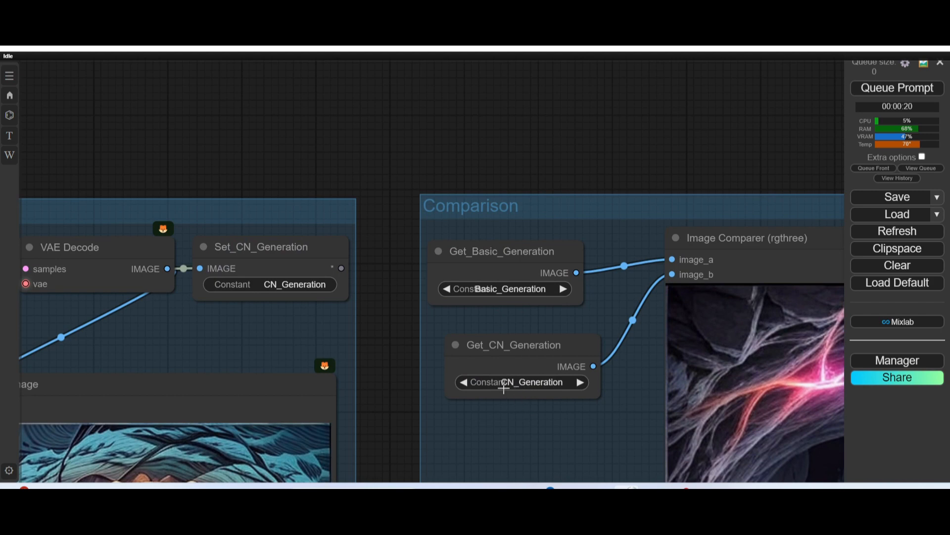
scroll(596, 430, down, 2)
drag(596, 429, 326, 263)
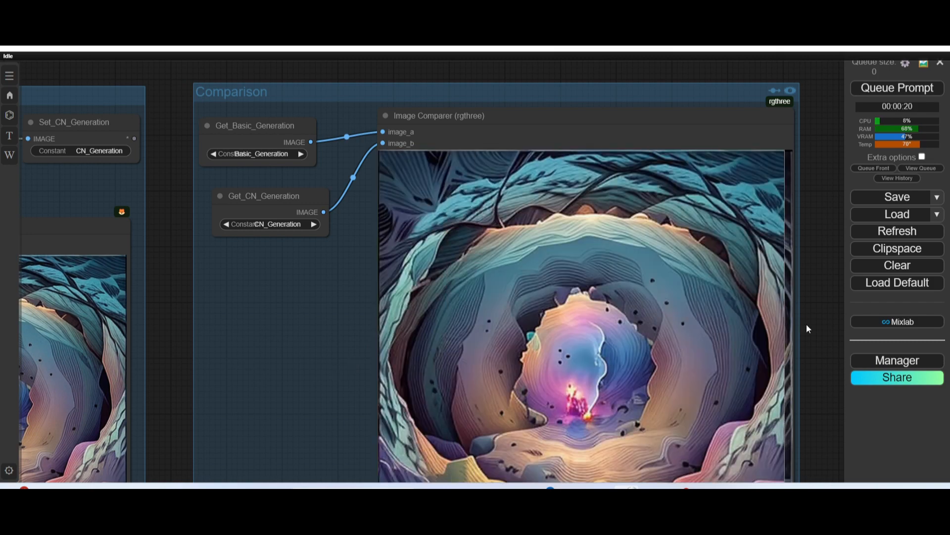
Step: Review the Control_Net and Basic groups side by side, and clear the KSampler selection
scroll(166, 349, down, 5)
drag(164, 350, 621, 312)
scroll(595, 315, down, 2)
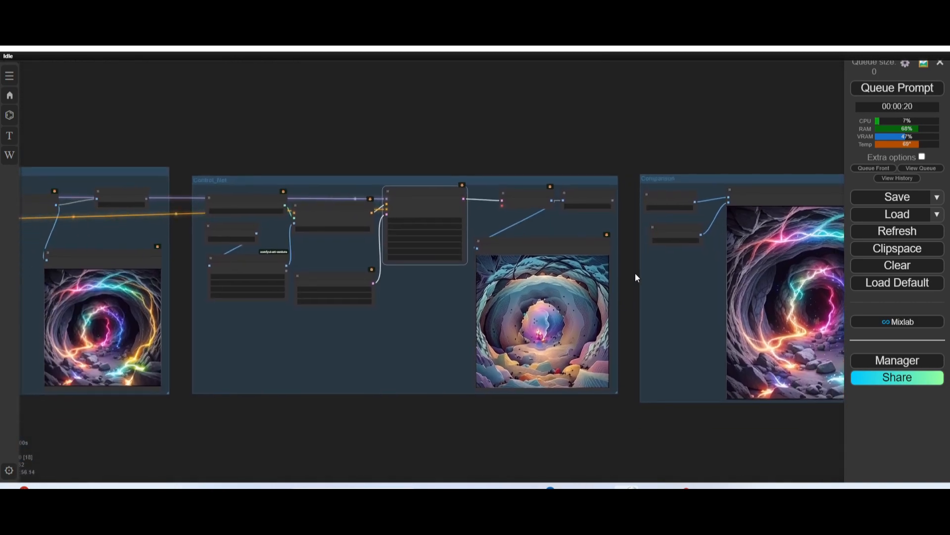
scroll(663, 202, up, 2)
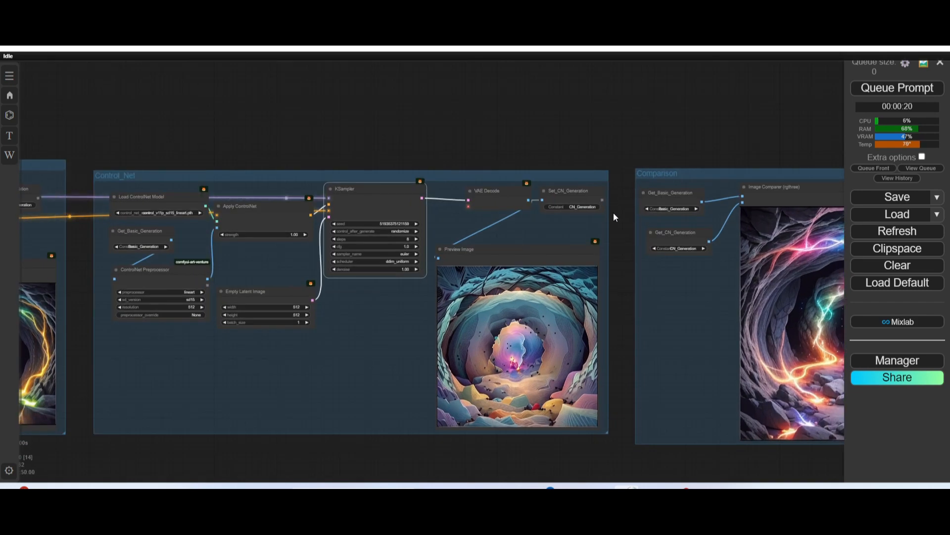
drag(624, 227, 949, 227)
drag(425, 254, 708, 271)
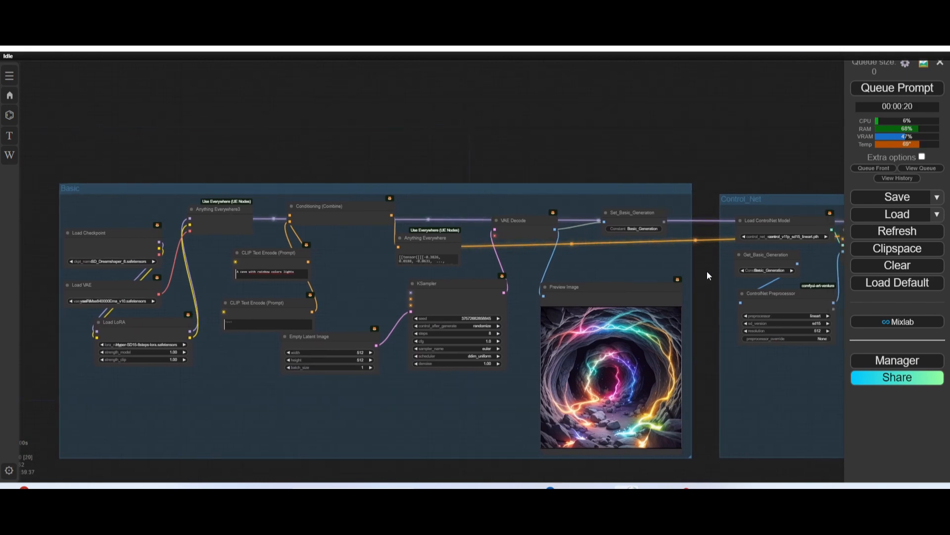
click(620, 258)
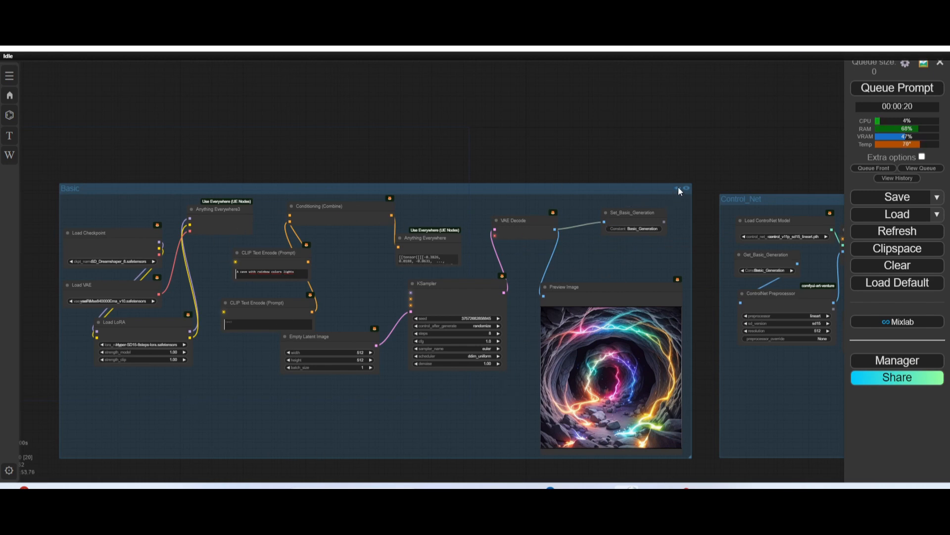
Step: Bypass all nodes of the Basic group using the group's own toggle, and reactivate them
scroll(677, 189, up, 10)
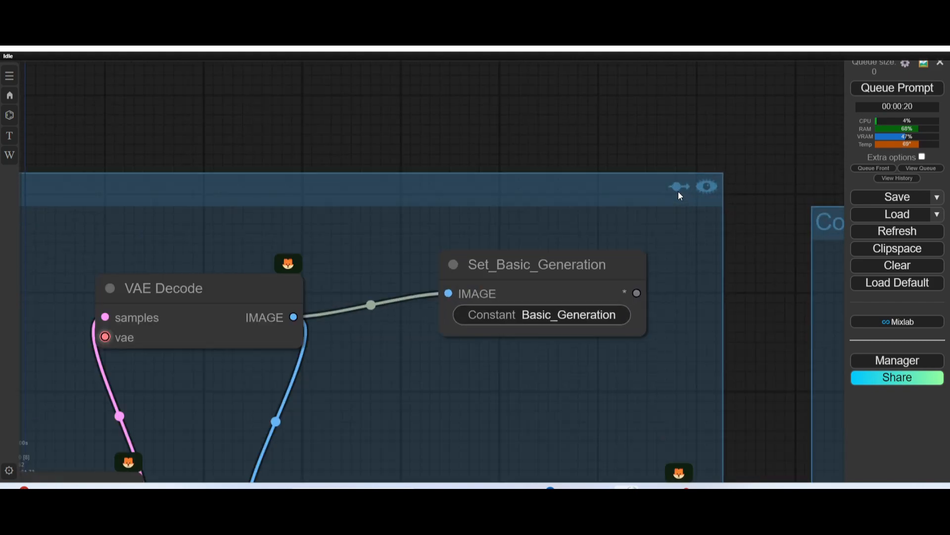
click(677, 189)
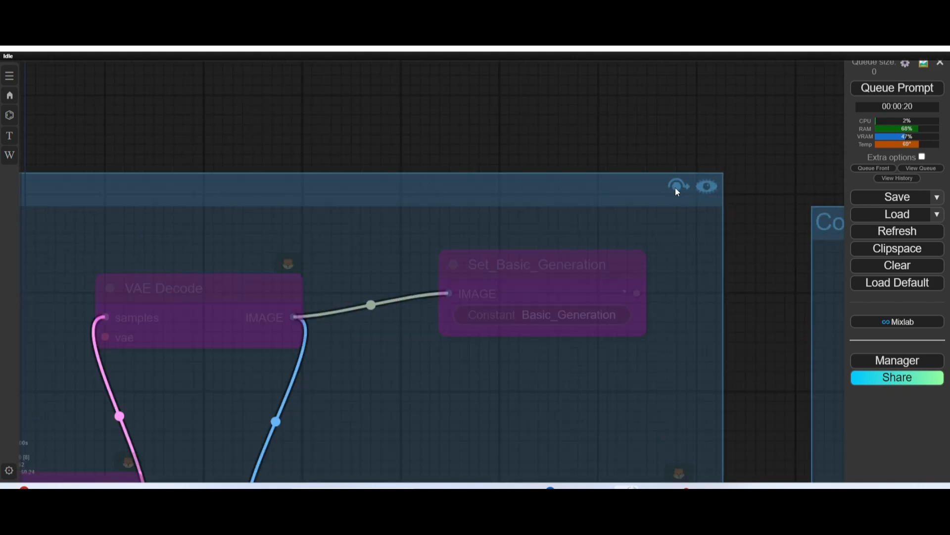
scroll(656, 367, down, 9)
drag(593, 242, 467, 319)
click(536, 229)
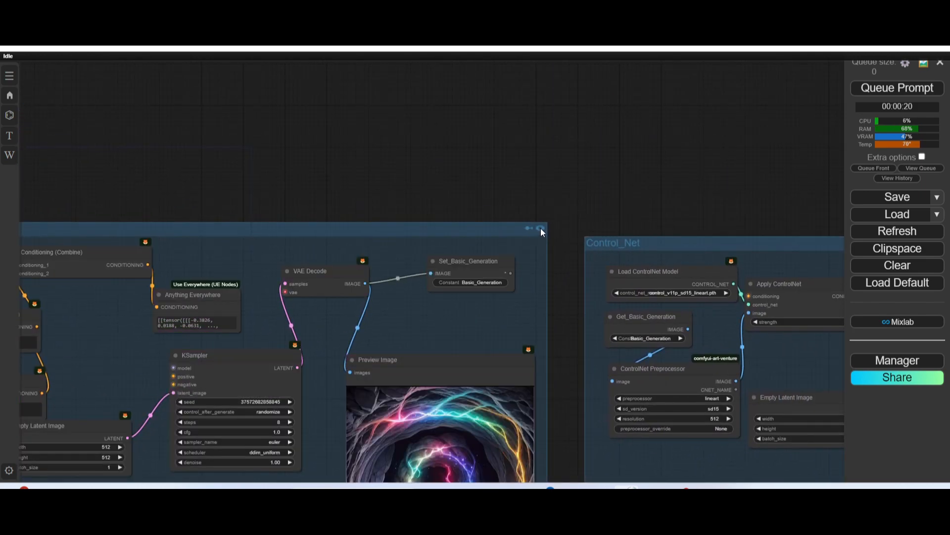
Step: Mute the whole Basic group with its group toggle, and unmute it again
click(540, 228)
scroll(552, 281, down, 2)
drag(552, 282, 496, 318)
click(594, 229)
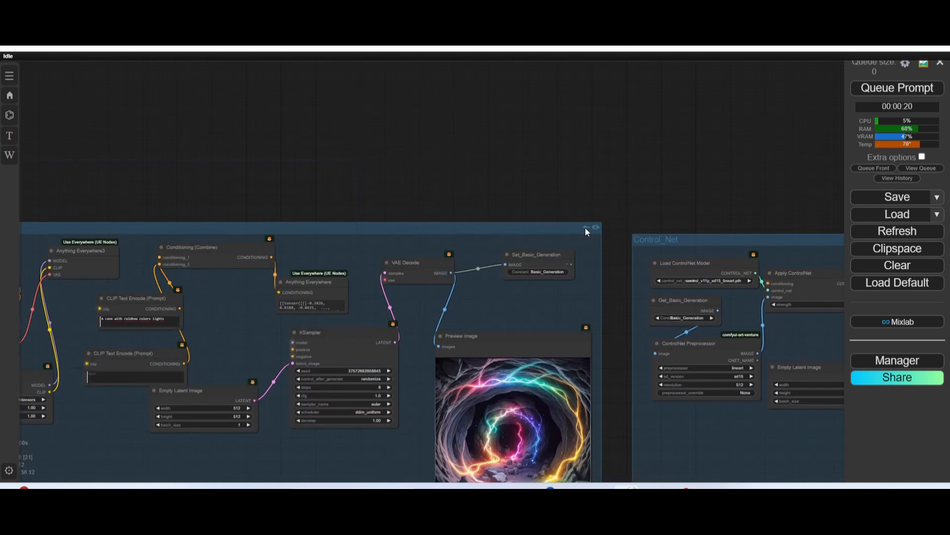
Step: Bypass every node in the Basic group and in the Control_Net group, leaving the Comparison group active
click(585, 227)
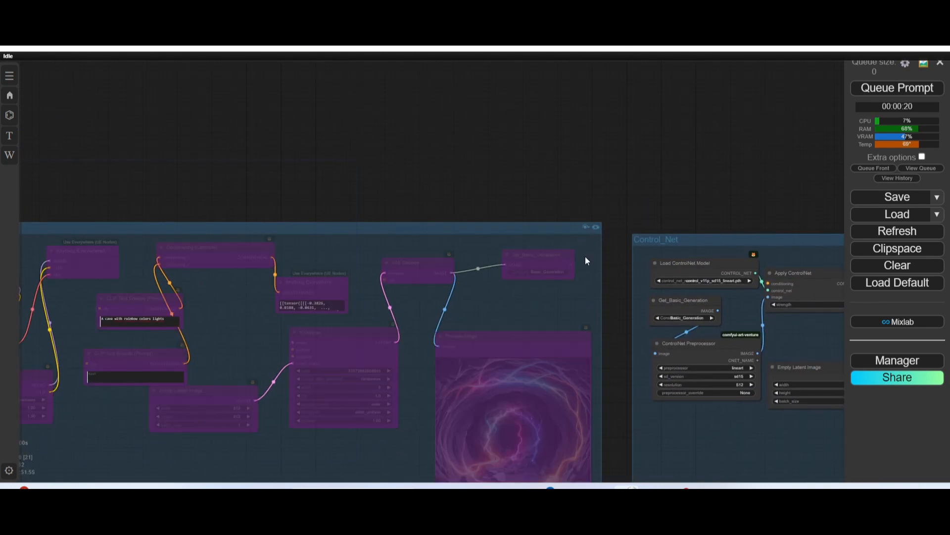
scroll(521, 297, down, 2)
drag(518, 296, 68, 308)
scroll(617, 246, up, 5)
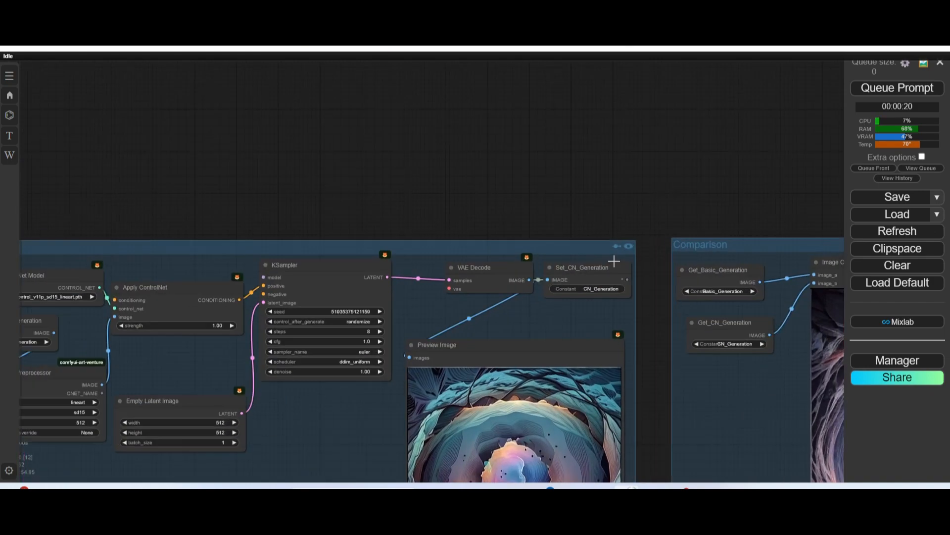
click(616, 245)
scroll(693, 382, down, 2)
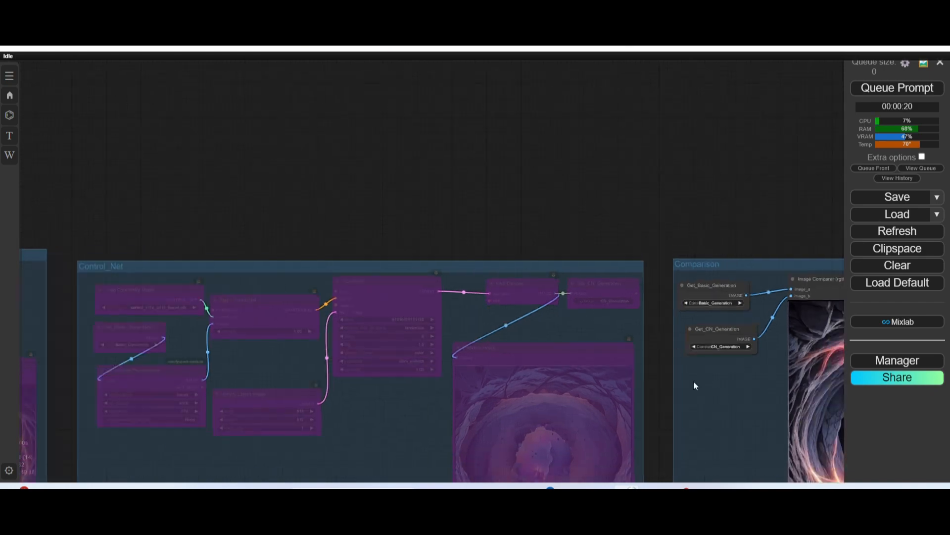
drag(693, 381, 259, 392)
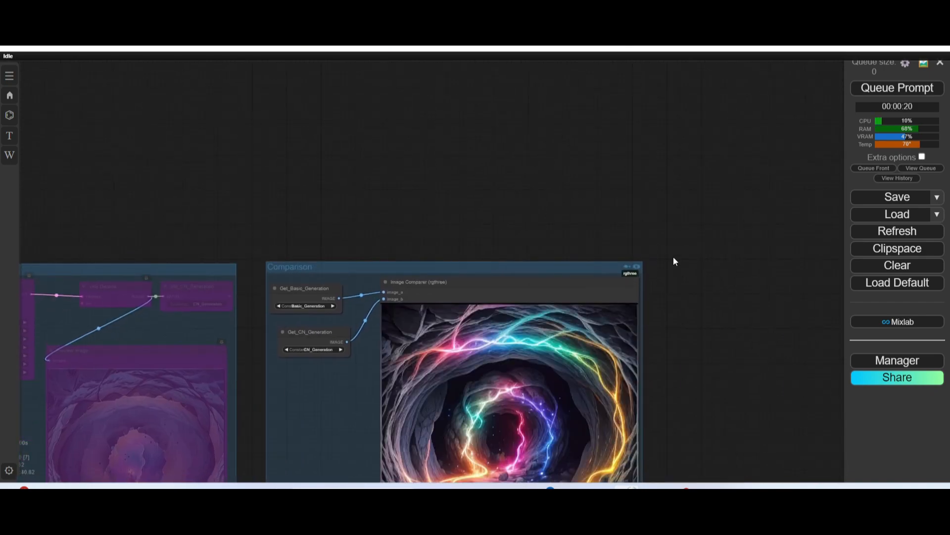
Step: Bypass every node in the Comparison group with its group toggle
click(625, 266)
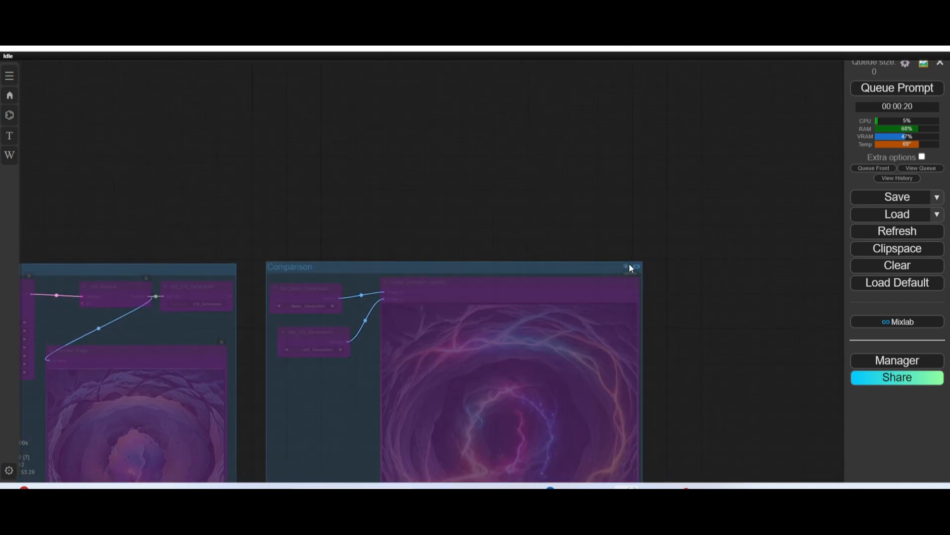
scroll(312, 413, down, 3)
drag(312, 413, 527, 327)
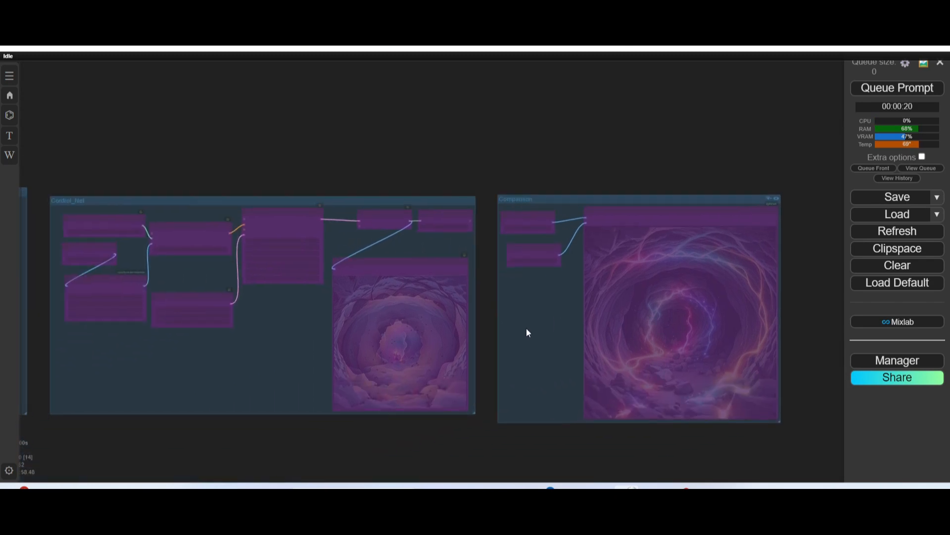
Step: Survey the bypassed Basic, Control_Net, Comparison and Efficient groups together on the canvas
scroll(527, 329, up, 1)
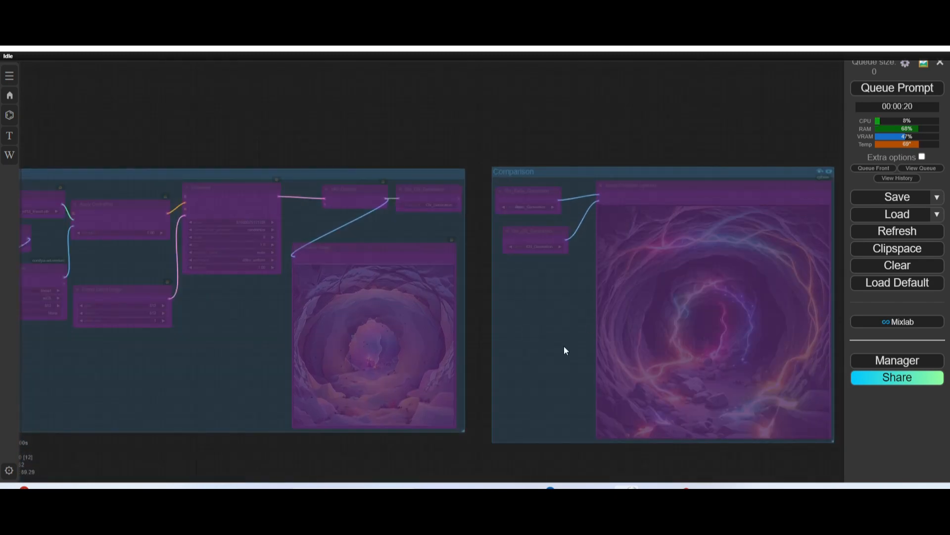
scroll(545, 359, down, 1)
scroll(547, 364, down, 1)
drag(539, 373, 679, 314)
scroll(669, 322, down, 3)
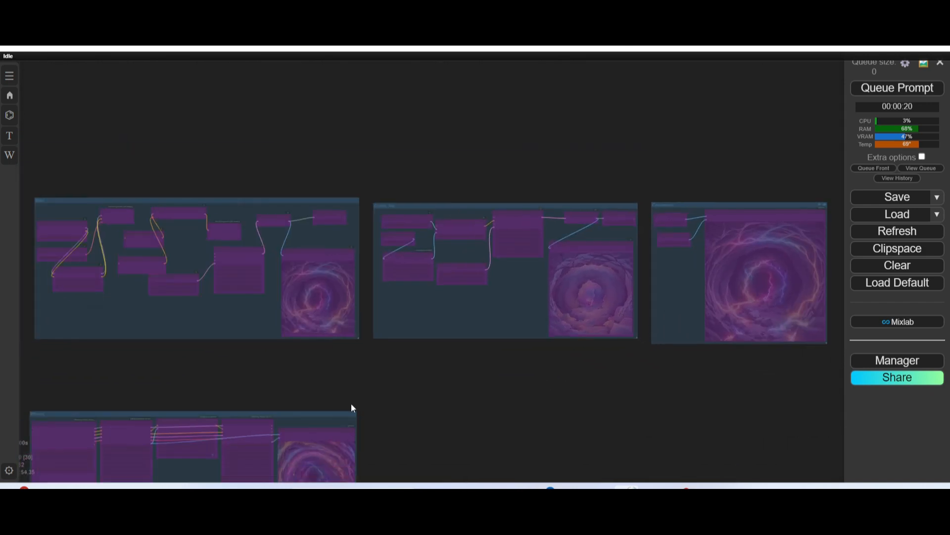
scroll(350, 408, down, 1)
drag(272, 396, 314, 363)
scroll(452, 337, up, 2)
scroll(445, 377, down, 2)
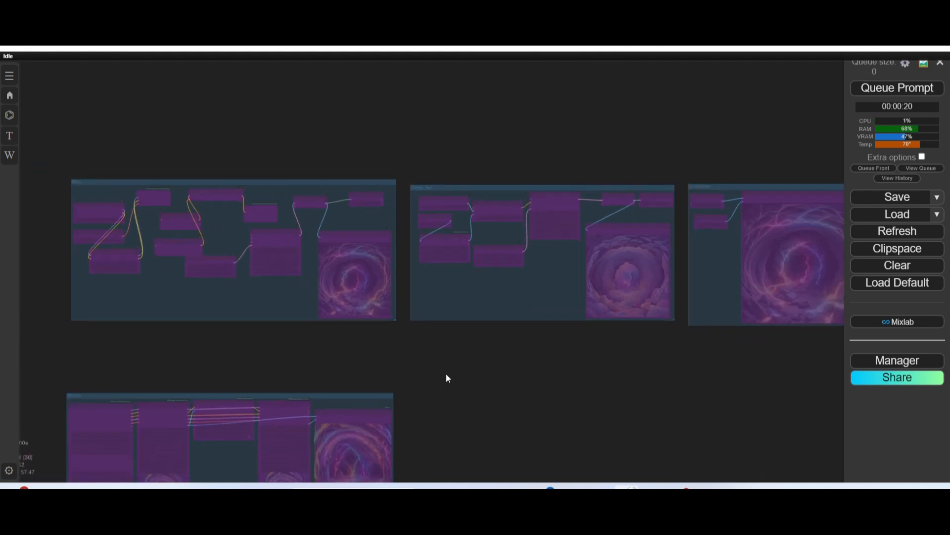
drag(475, 365, 436, 305)
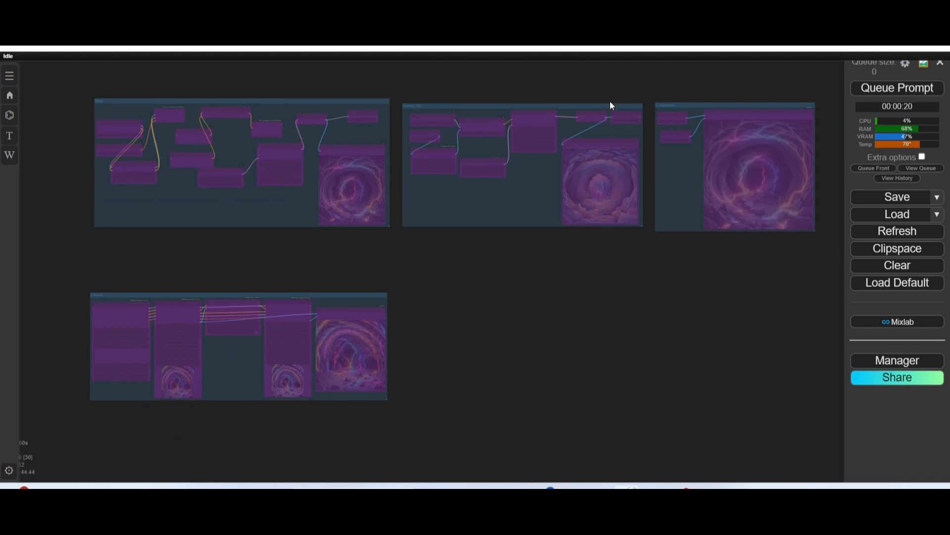
Step: Reactivate all nodes of the Efficient group using the group's bypass toggle
scroll(230, 278, up, 2)
drag(230, 278, 367, 283)
scroll(528, 281, up, 8)
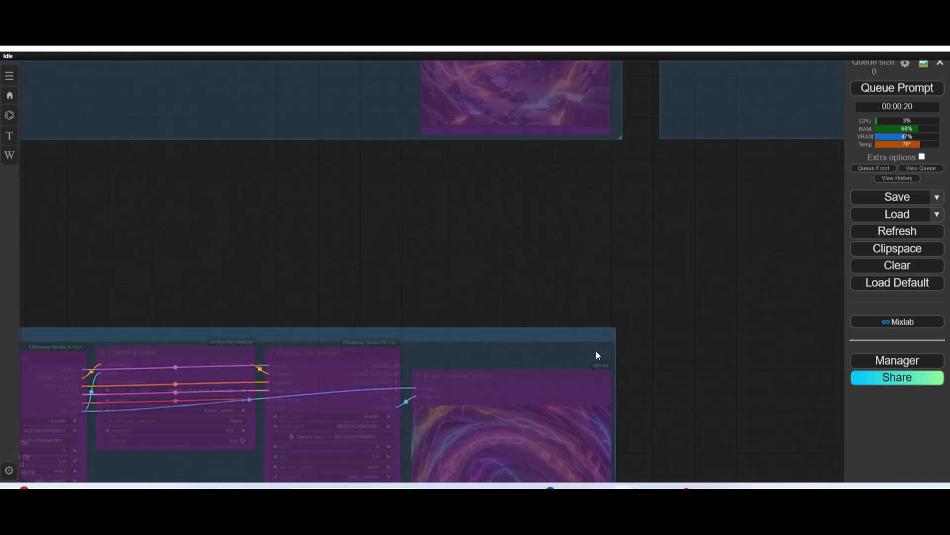
scroll(567, 344, up, 2)
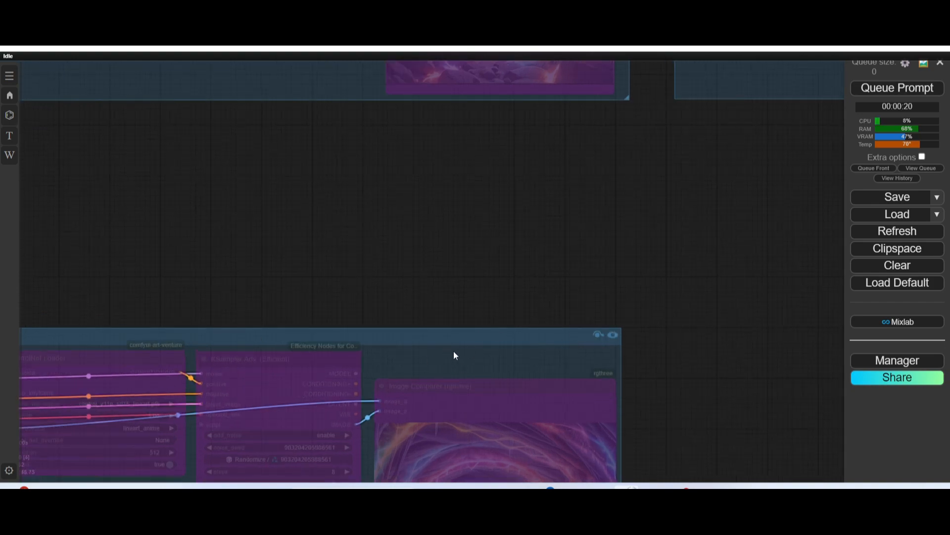
scroll(512, 349, down, 2)
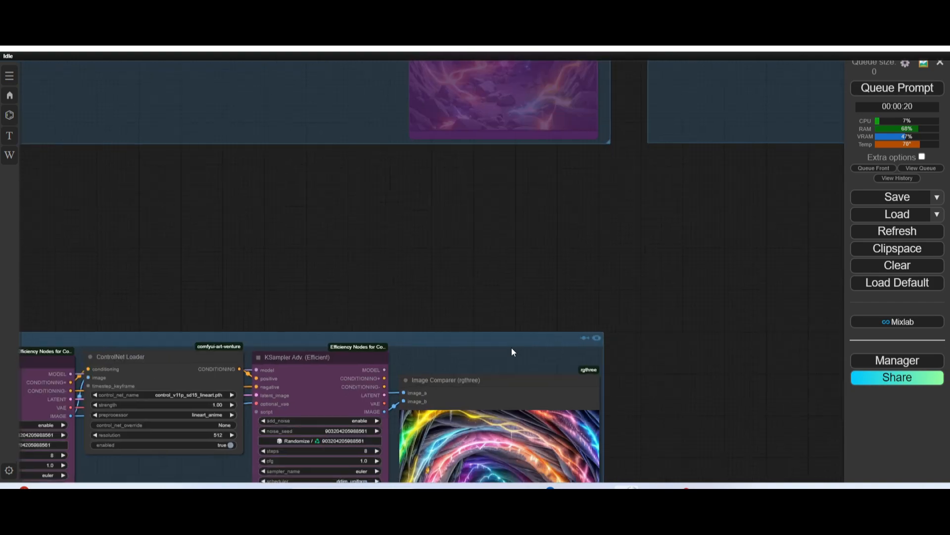
drag(512, 352, 721, 198)
scroll(387, 356, down, 4)
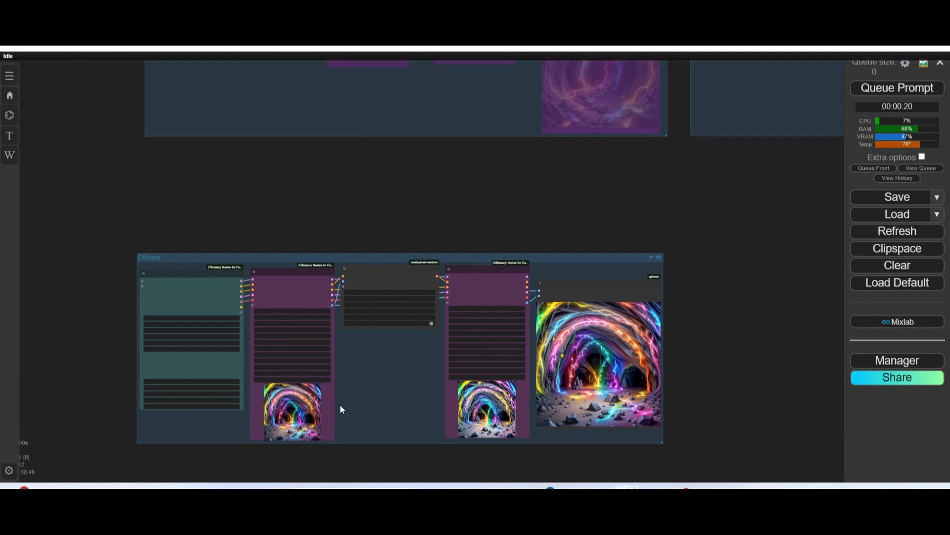
Step: Compare the layout of the Efficient group with the Basic, Control_Net and Comparison groups above it
drag(340, 405, 330, 429)
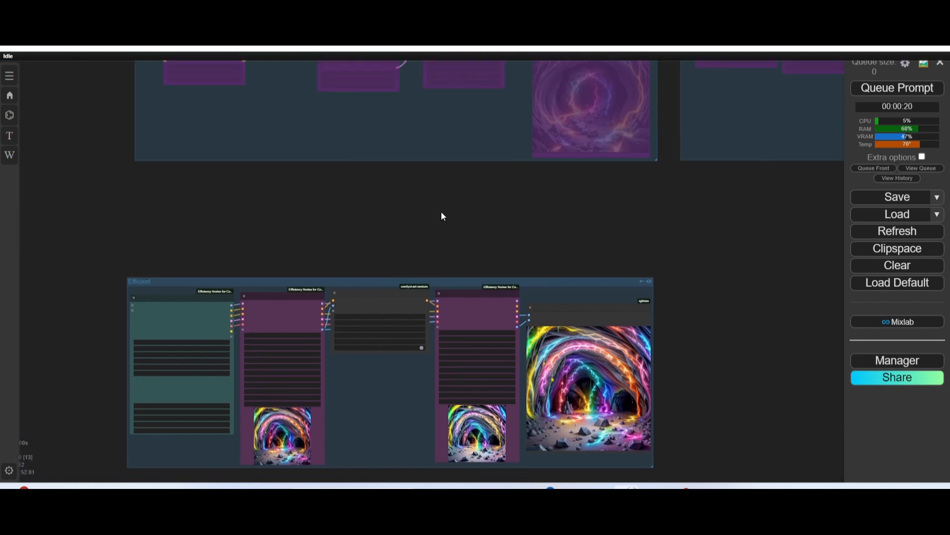
scroll(417, 240, down, 2)
scroll(208, 340, down, 4)
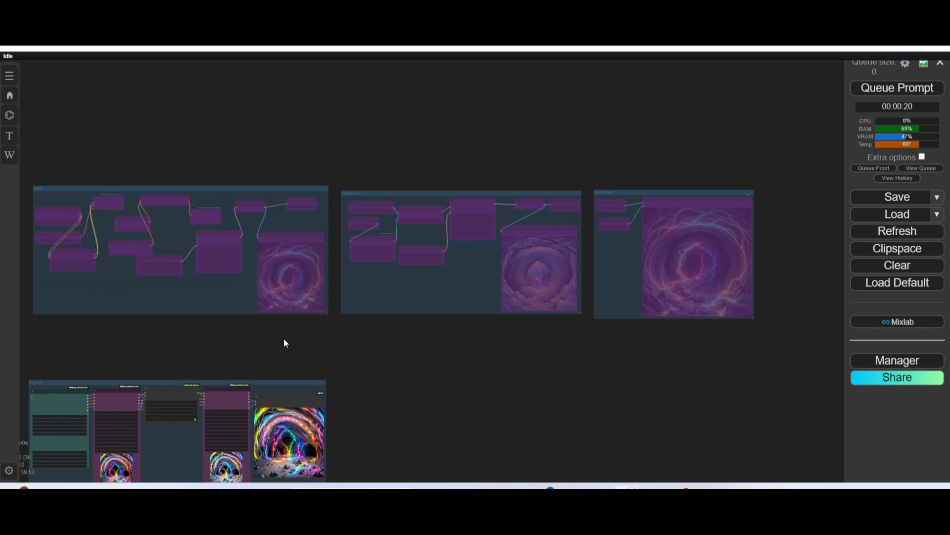
scroll(285, 341, down, 2)
drag(295, 367, 379, 342)
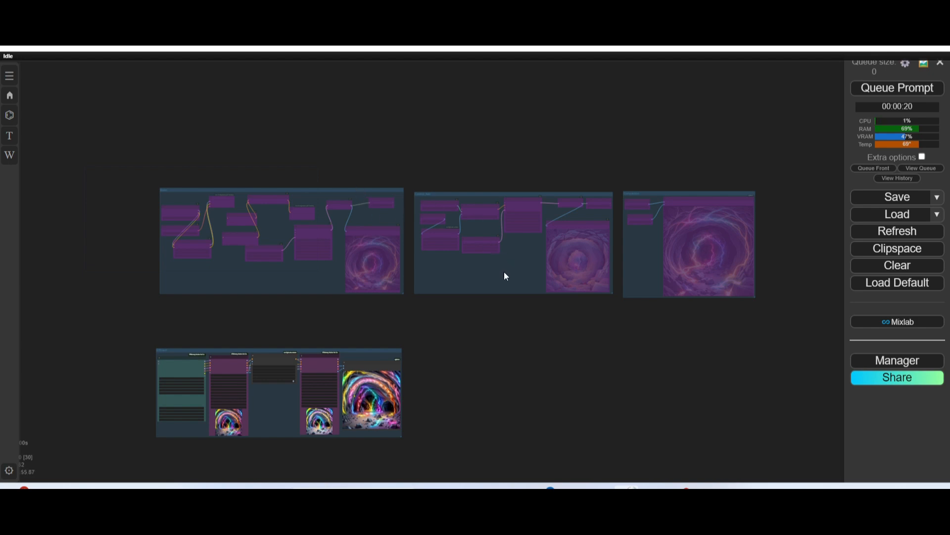
scroll(504, 271, up, 3)
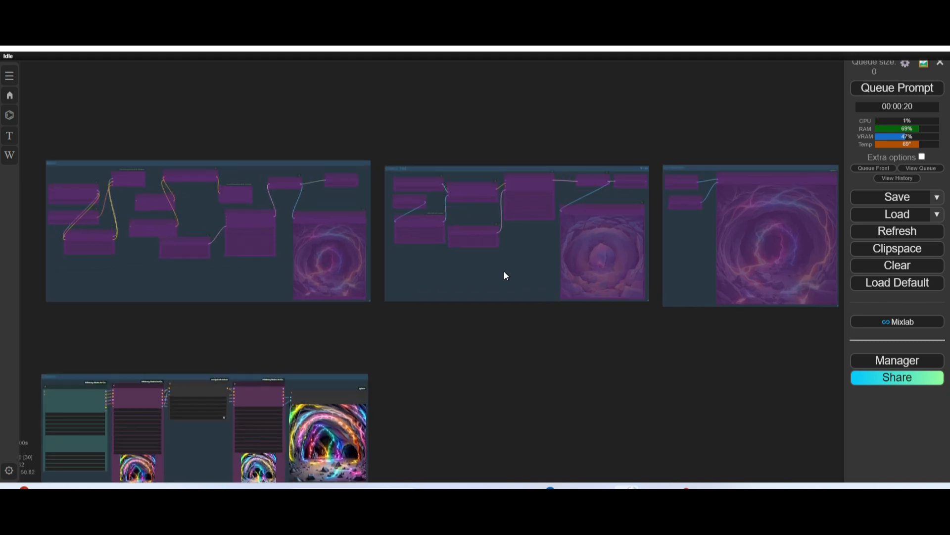
scroll(504, 271, down, 2)
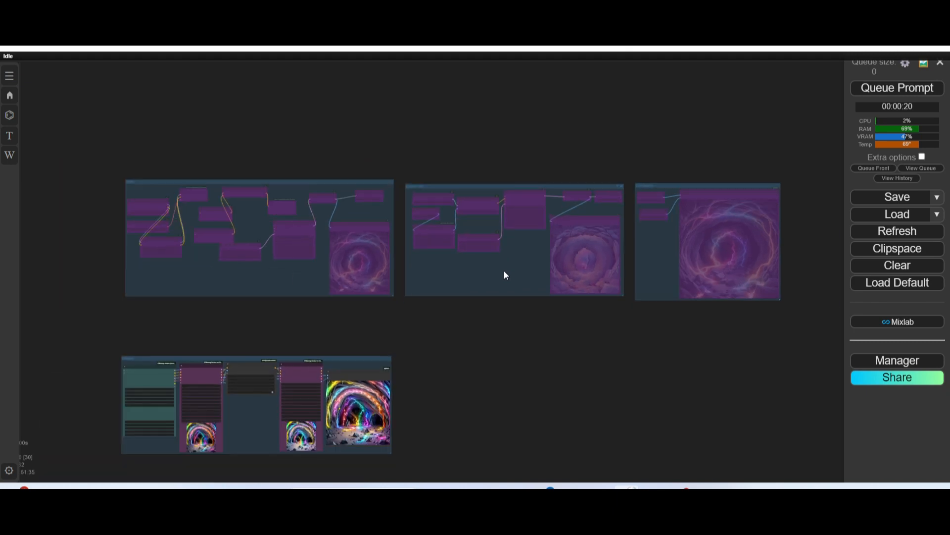
drag(505, 275, 540, 197)
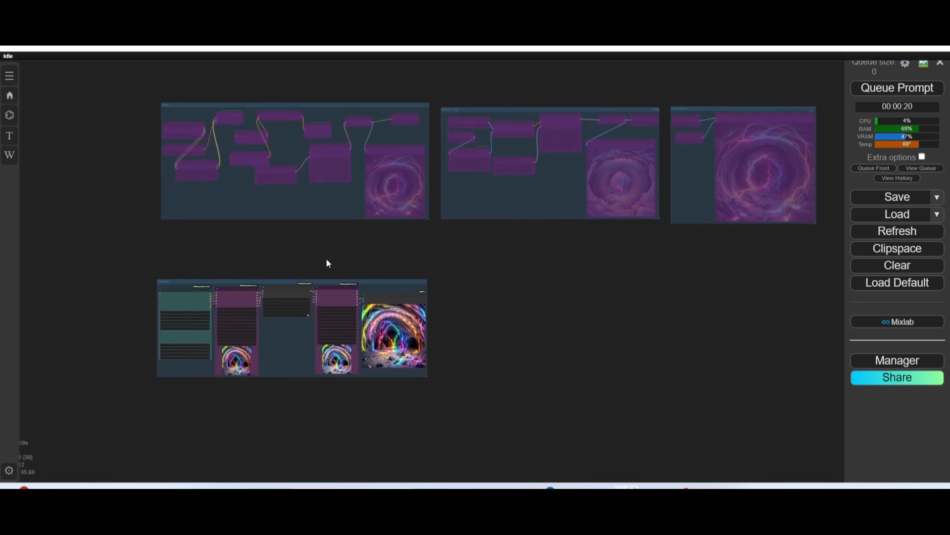
scroll(325, 257, up, 2)
scroll(320, 263, down, 2)
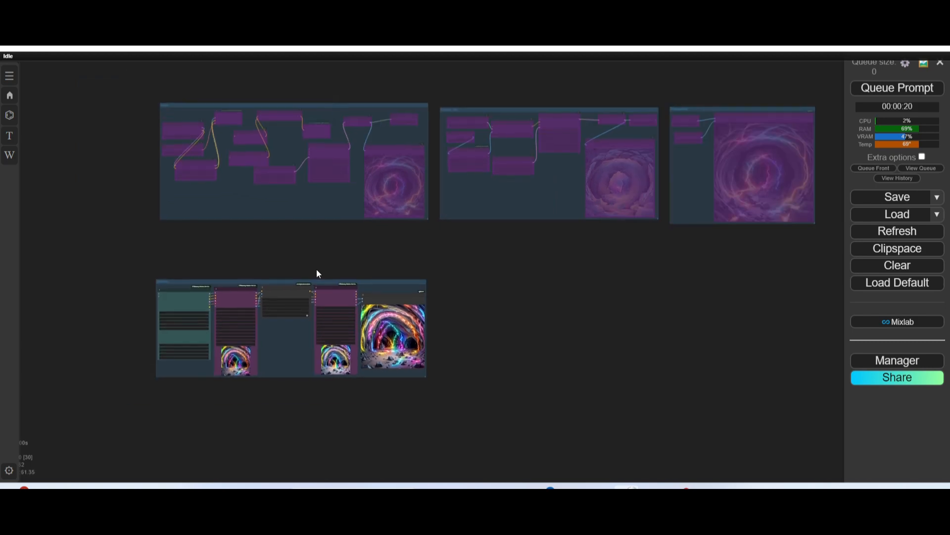
drag(317, 270, 314, 264)
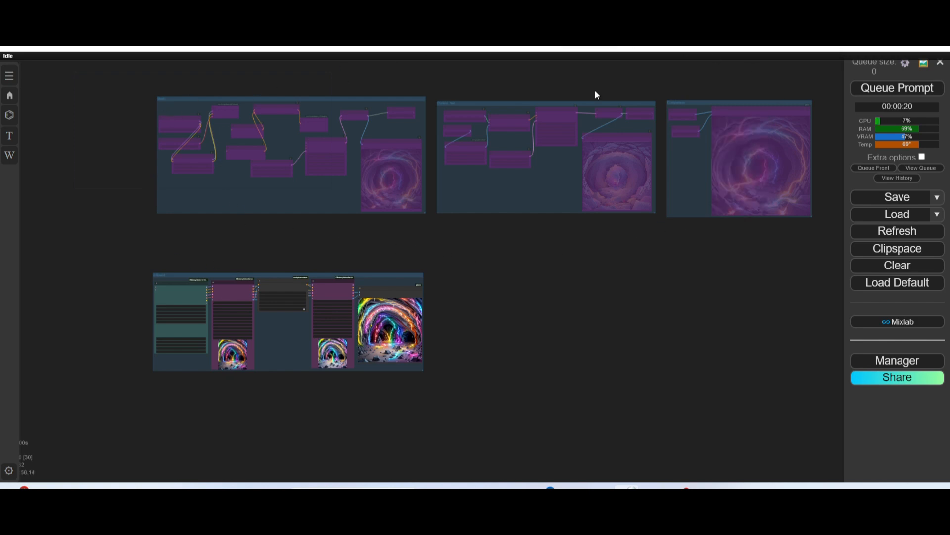
Step: Examine the Efficient group's node chain from the Efficient Loader through both KSamplers and the ControlNet Loader to the Image Comparer
drag(275, 259, 347, 114)
scroll(238, 222, up, 5)
scroll(422, 93, down, 3)
scroll(317, 88, down, 2)
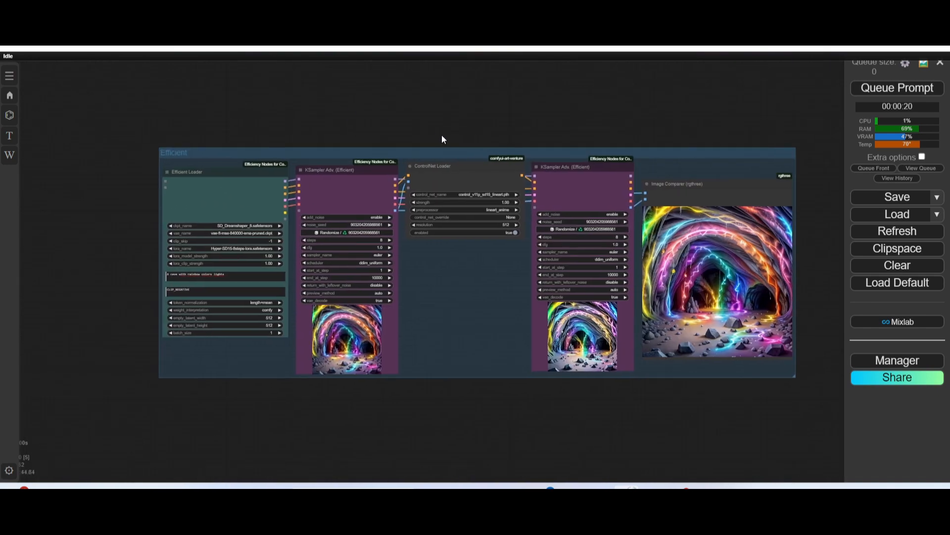
scroll(174, 130, up, 5)
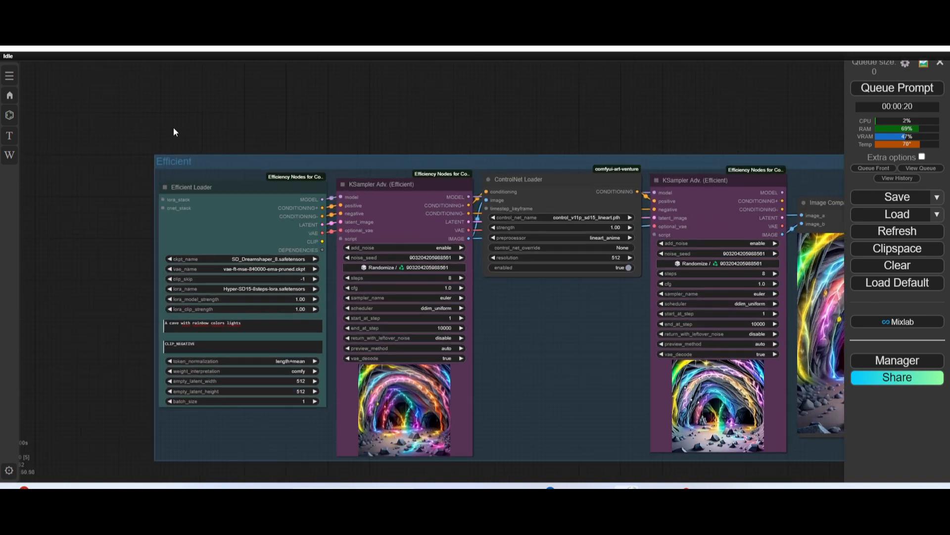
scroll(177, 133, down, 2)
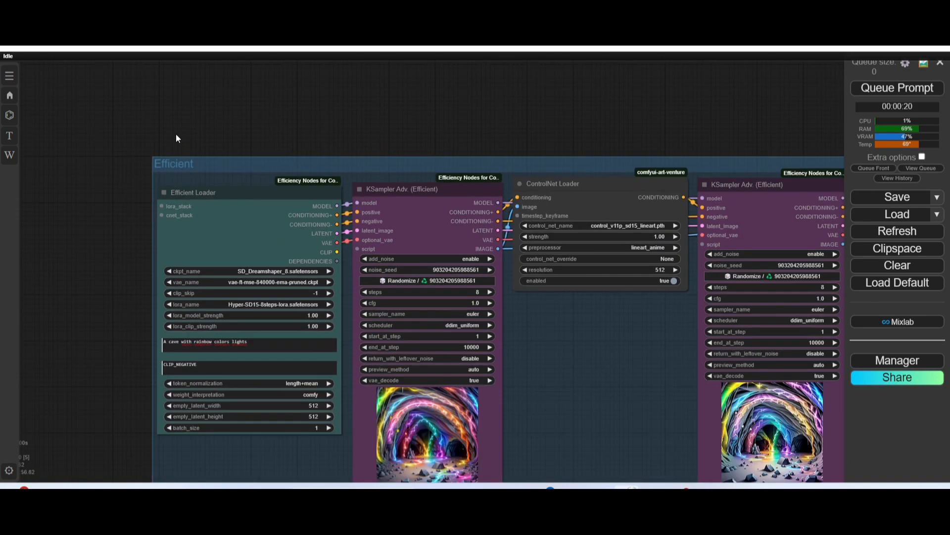
scroll(176, 133, down, 2)
drag(176, 133, 70, 102)
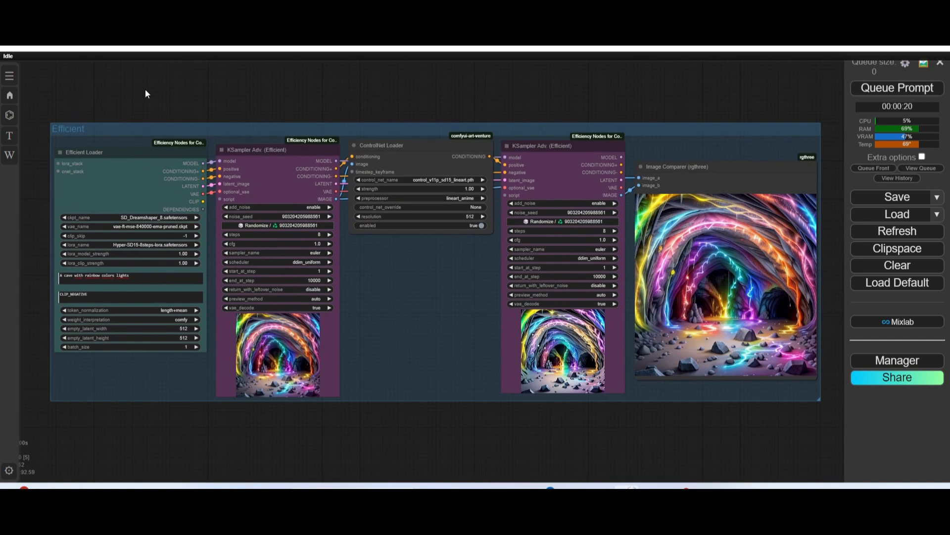
Step: Queue the prompt to run the Efficient group, and inspect its nodes and generated images
click(900, 92)
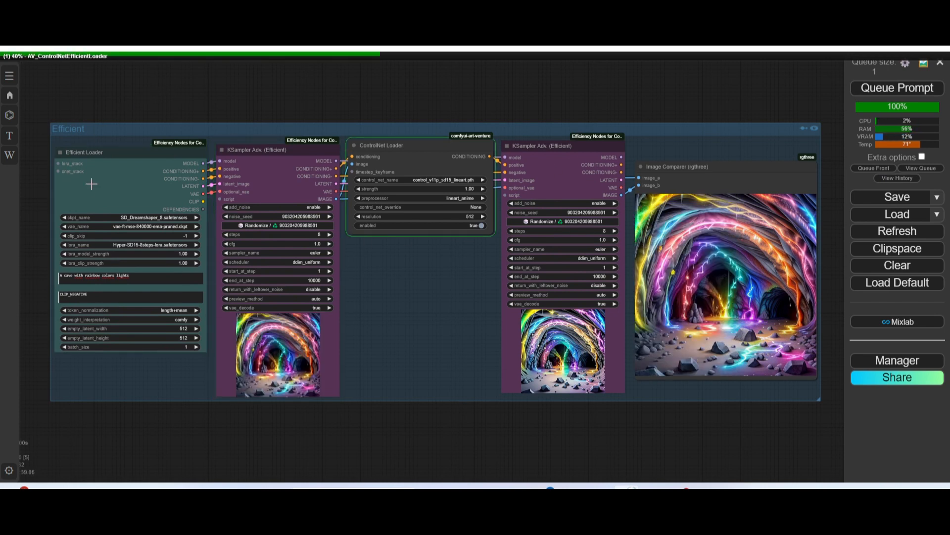
scroll(99, 161, up, 4)
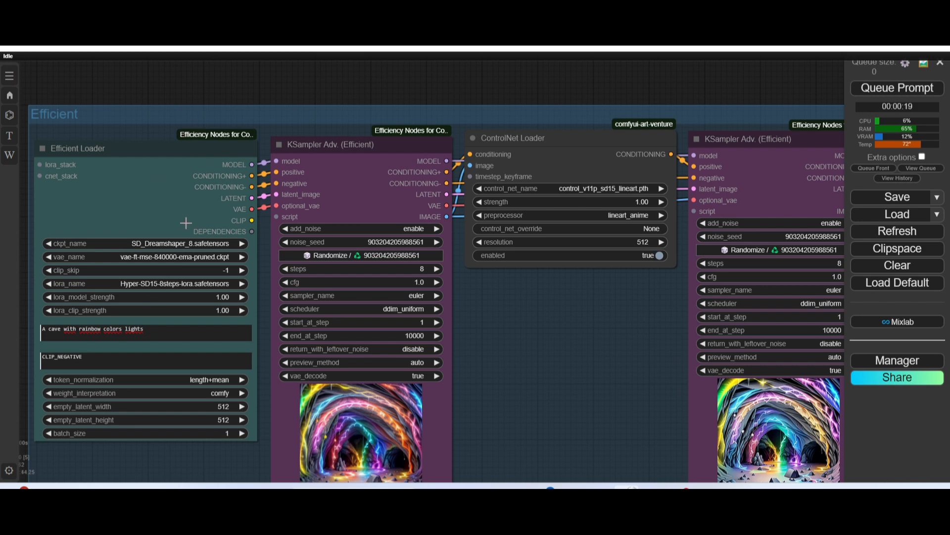
scroll(185, 223, down, 2)
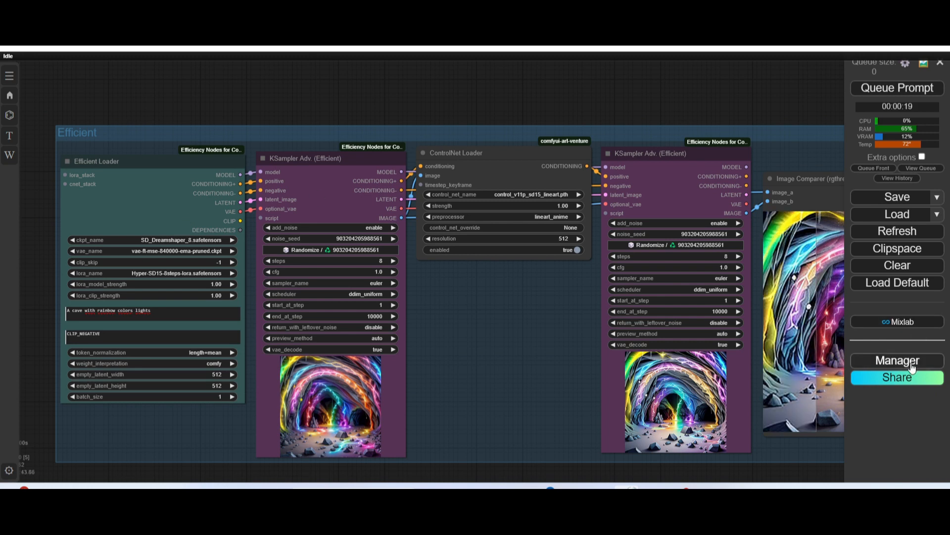
Step: Open the Custom Nodes Manager and search the custom nodes for "effici"
click(897, 361)
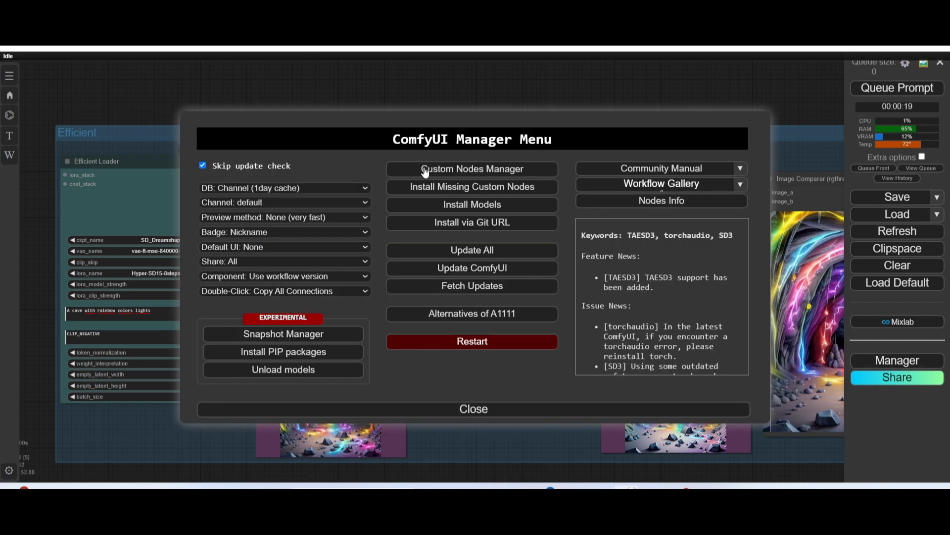
click(477, 171)
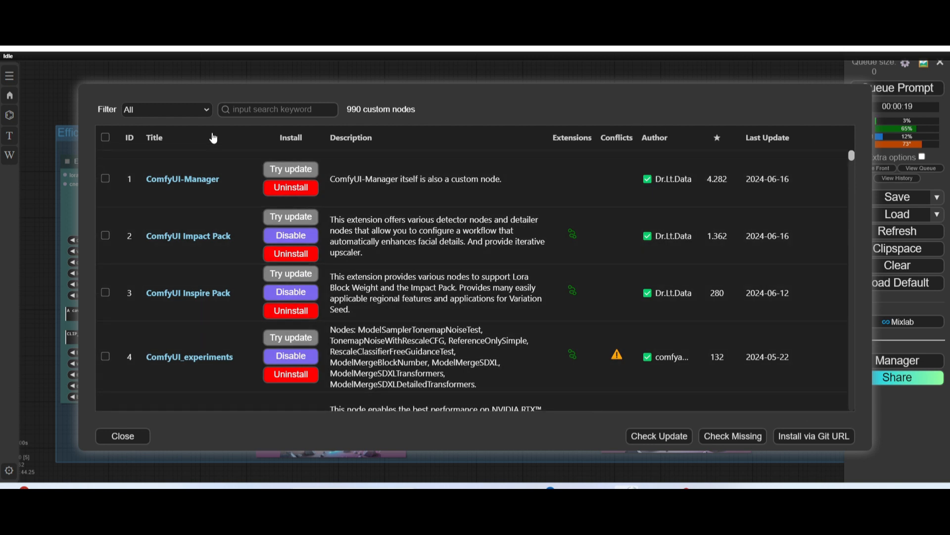
click(246, 109)
text(eff)
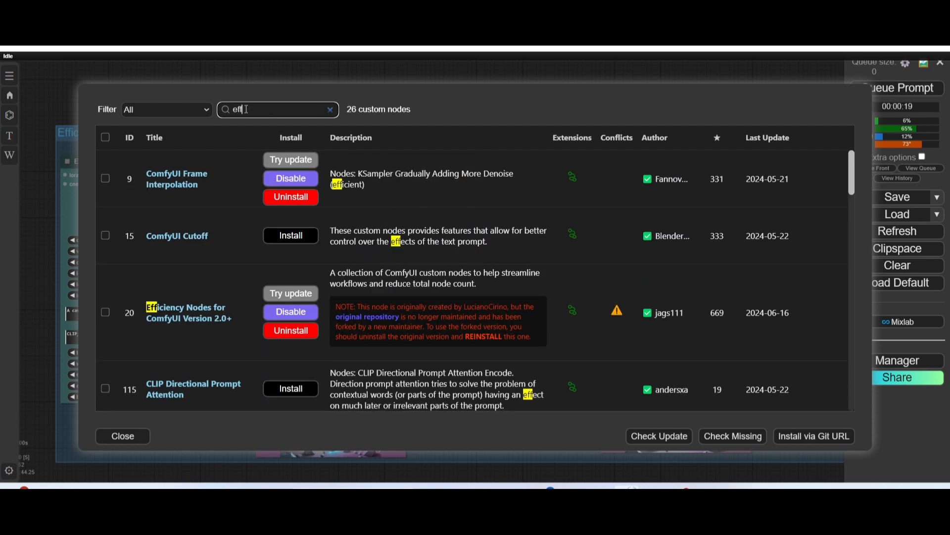
text(icy)
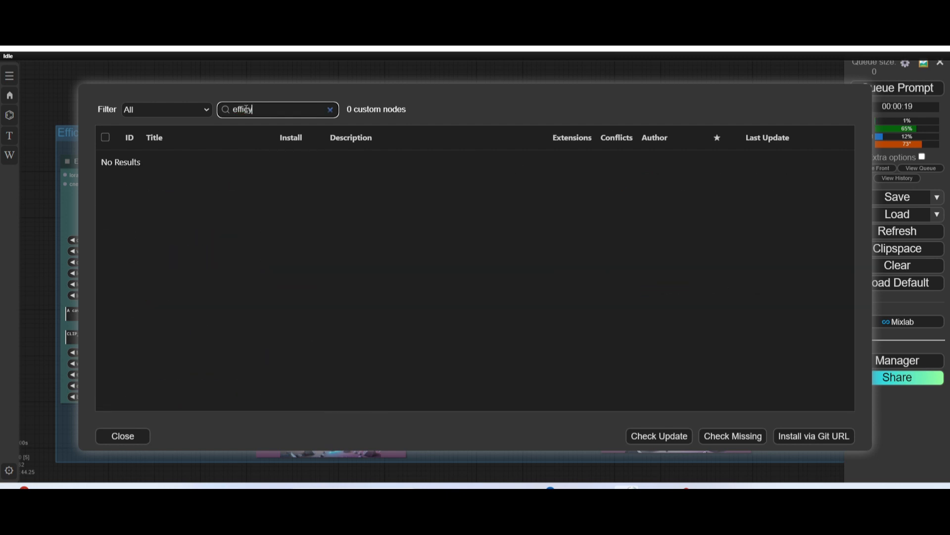
key(BackSpace)
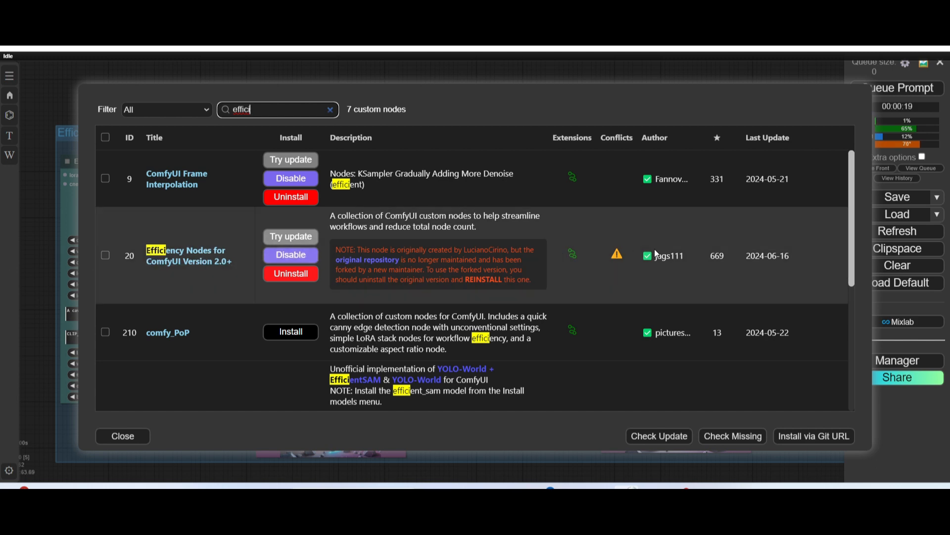
Step: Review the Efficiency Nodes for ComfyUI Version 2.0+ entry, including its conflicts, and close the ComfyUI Manager
mouse_move(621, 259)
scroll(667, 267, down, 3)
scroll(667, 268, up, 3)
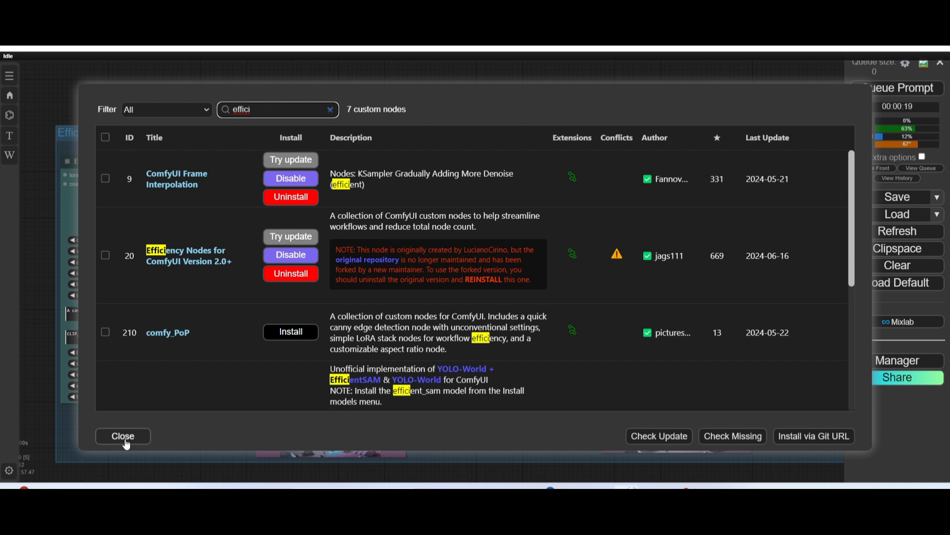
click(124, 439)
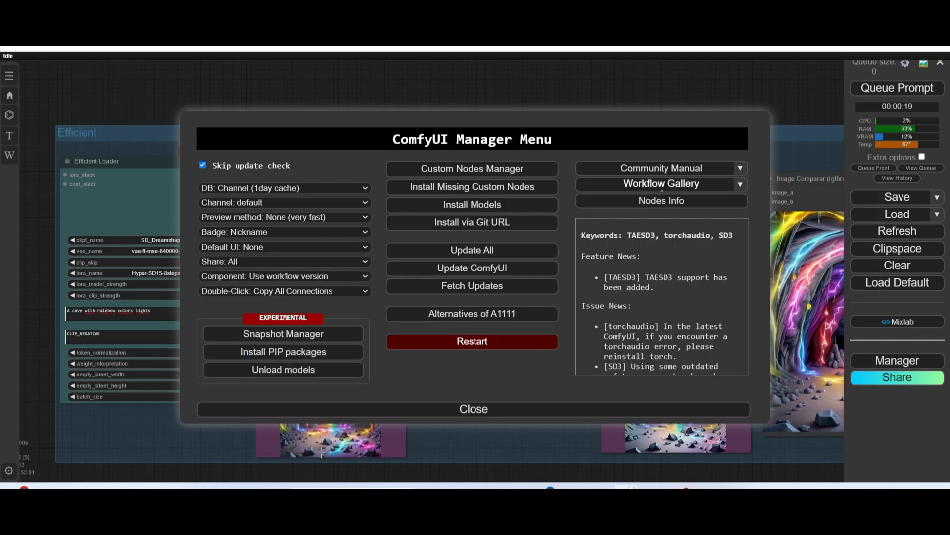
click(496, 411)
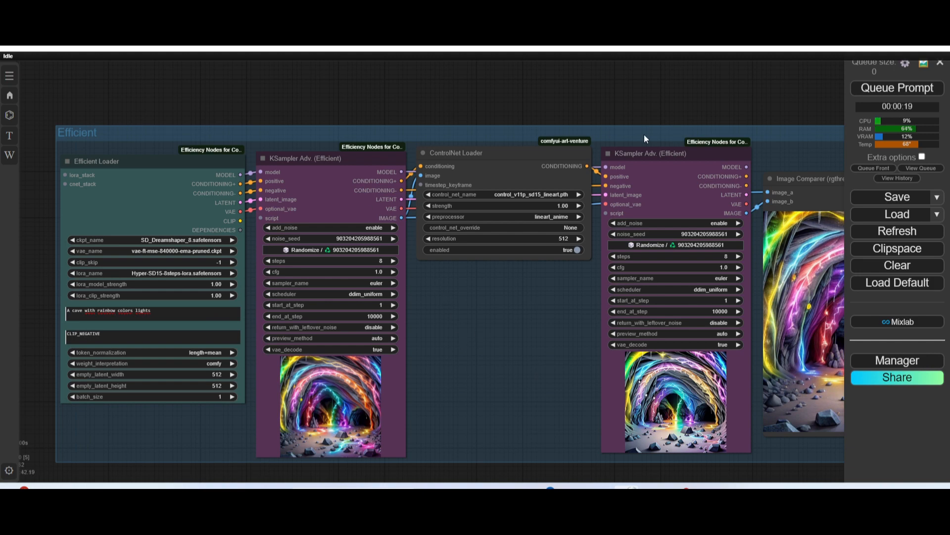
Step: Examine the settings of the Efficient Loader and the first KSampler Adv. (Efficient) node up close
scroll(472, 380, down, 3)
drag(481, 361, 513, 367)
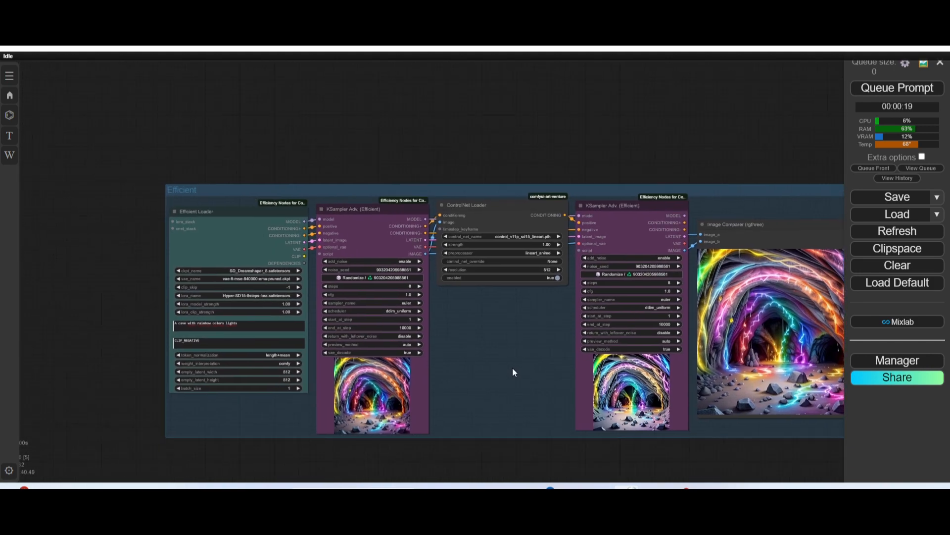
scroll(277, 235, up, 7)
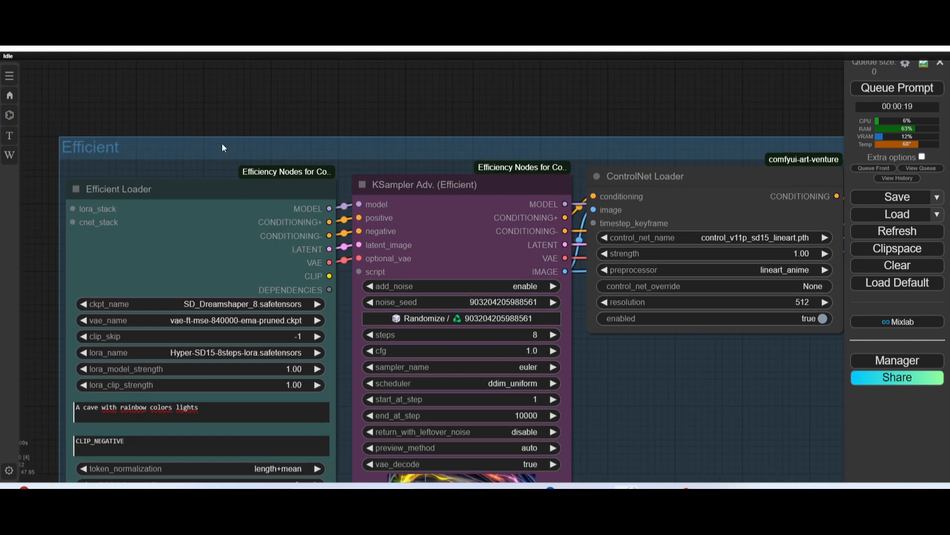
Step: Compare the Efficient Loader's settings with the separate checkpoint, VAE and LoRA loader nodes in the Basic group
drag(234, 204, 245, 104)
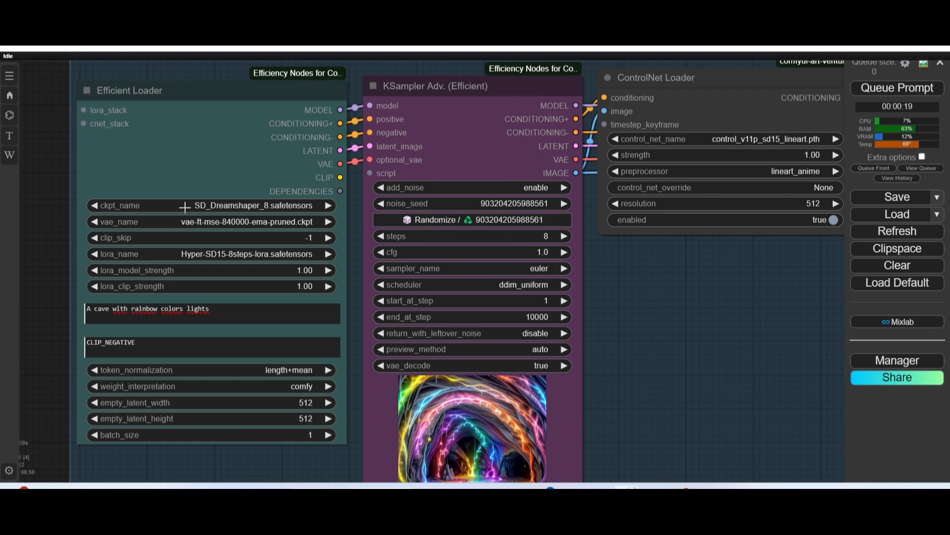
scroll(58, 444, down, 3)
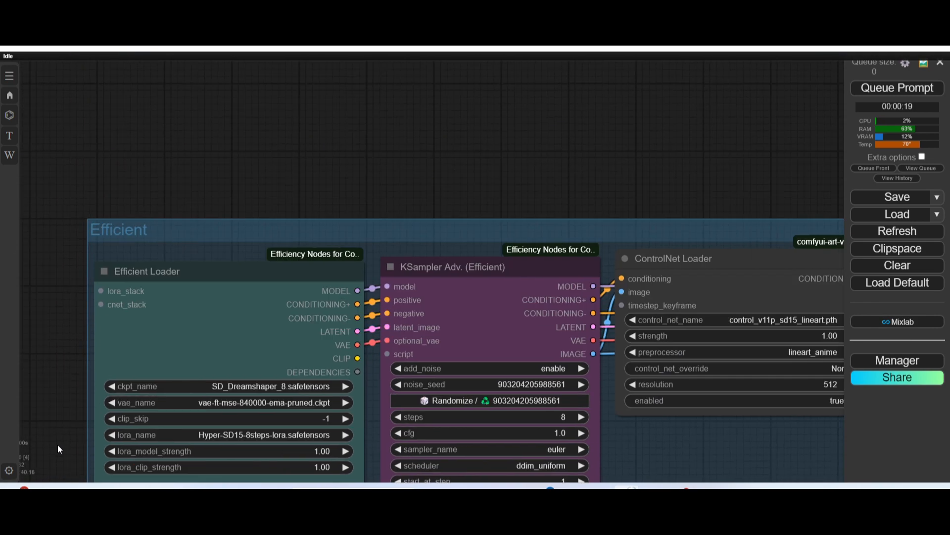
scroll(225, 211, down, 2)
drag(242, 158, 238, 424)
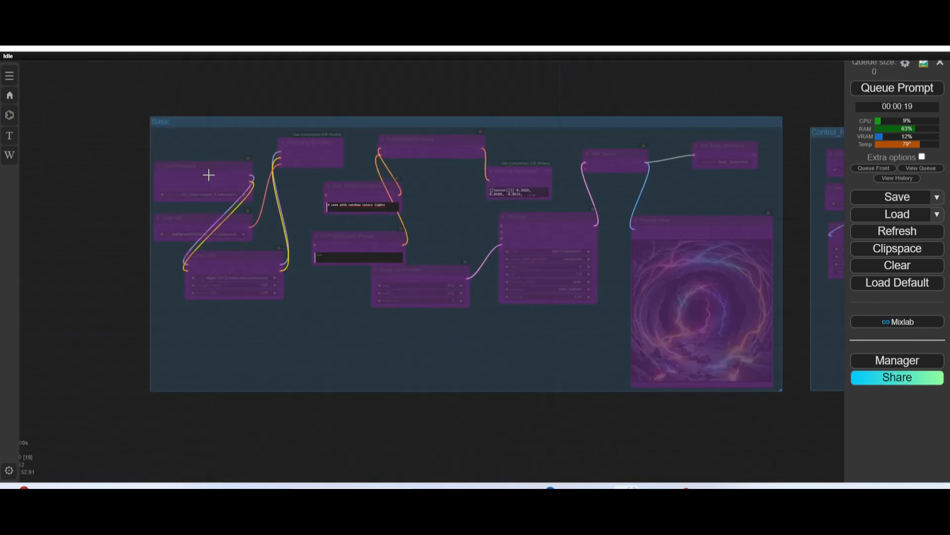
scroll(208, 177, up, 5)
scroll(221, 227, down, 4)
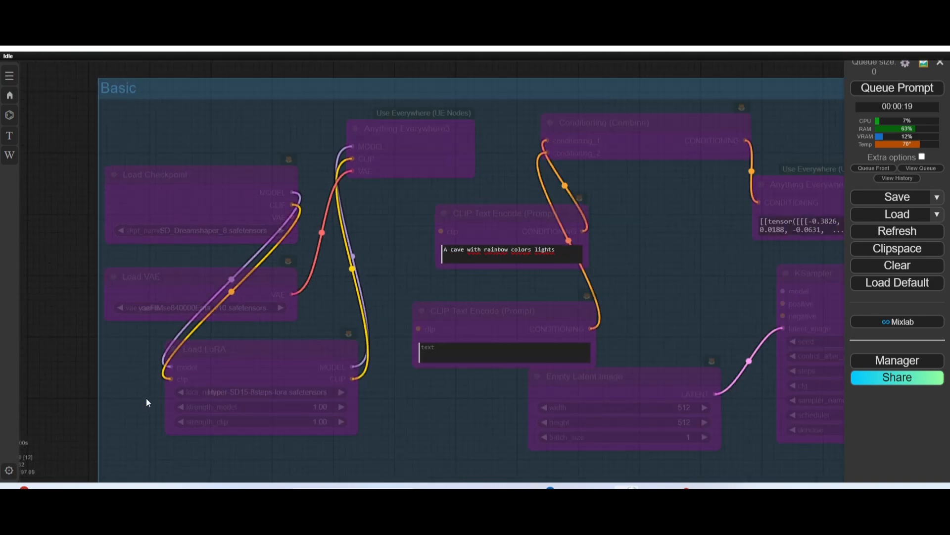
Step: Examine the Efficient Loader's model, VAE, LoRA, prompt and empty latent settings, and its outputs, up close in the Efficient group
scroll(147, 399, down, 2)
drag(144, 348, 147, 72)
scroll(250, 432, down, 3)
drag(246, 397, 262, 94)
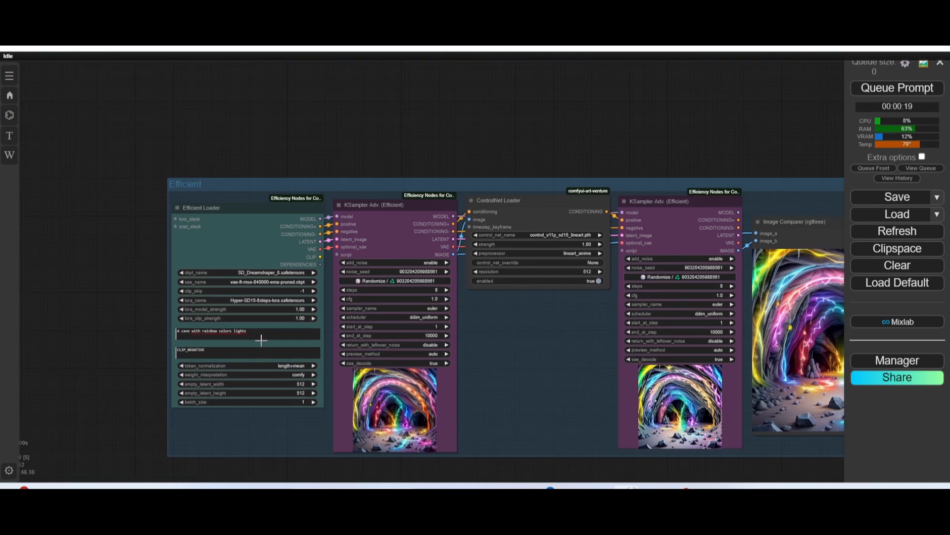
scroll(256, 302, up, 13)
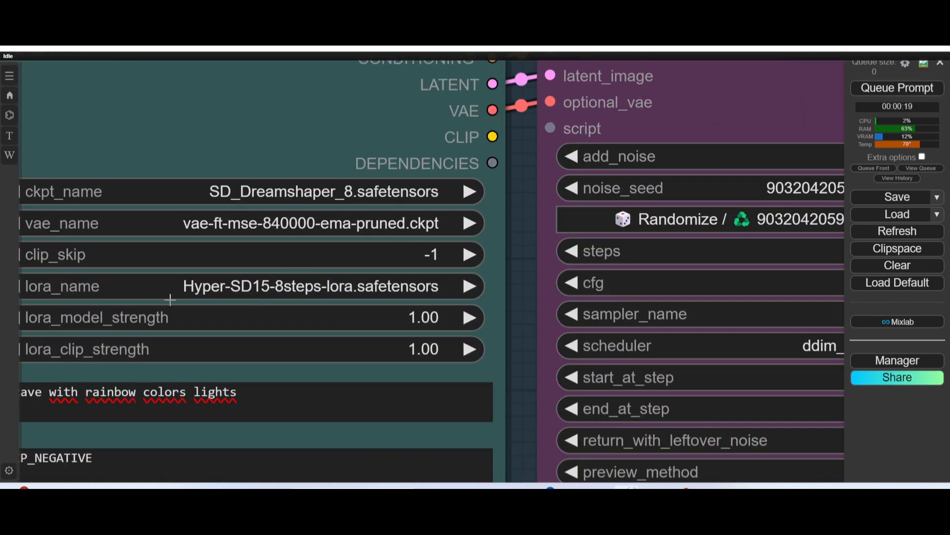
scroll(340, 312, down, 1)
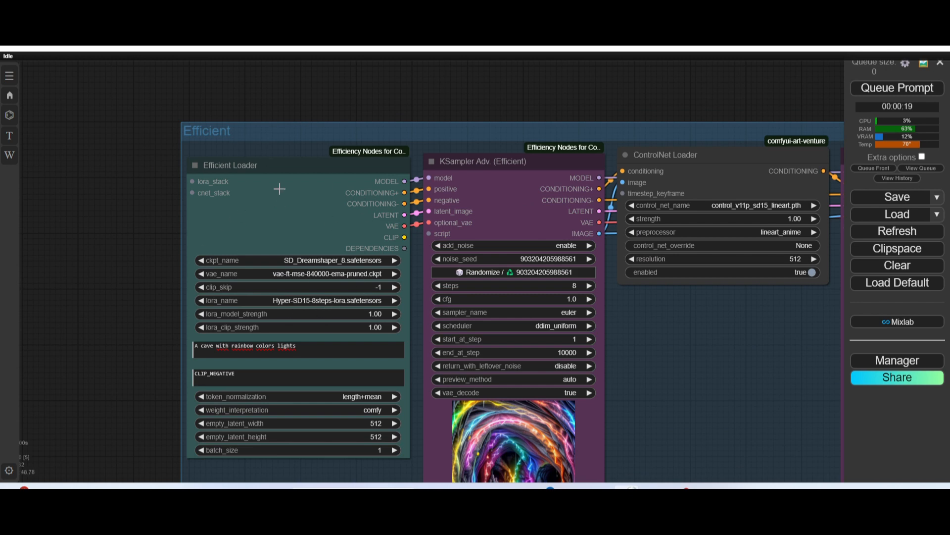
scroll(315, 173, up, 3)
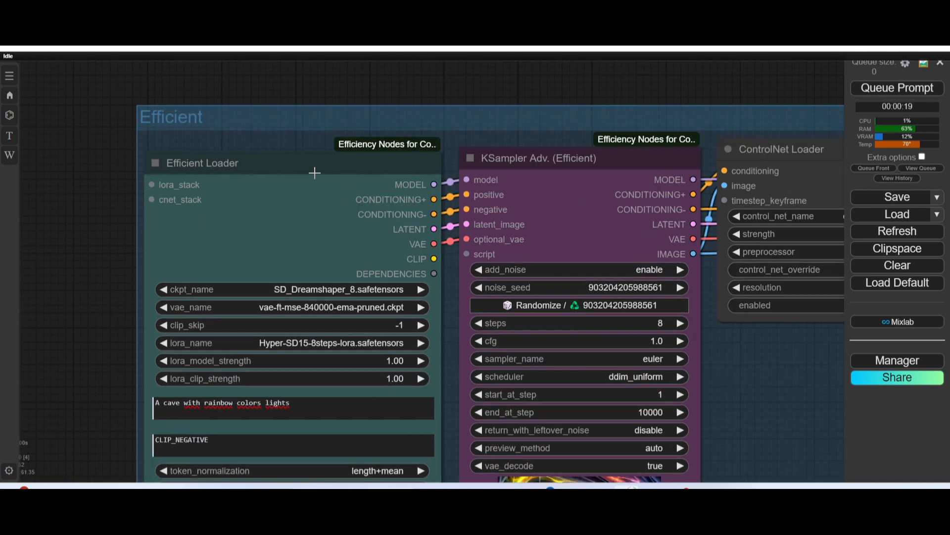
scroll(315, 173, down, 2)
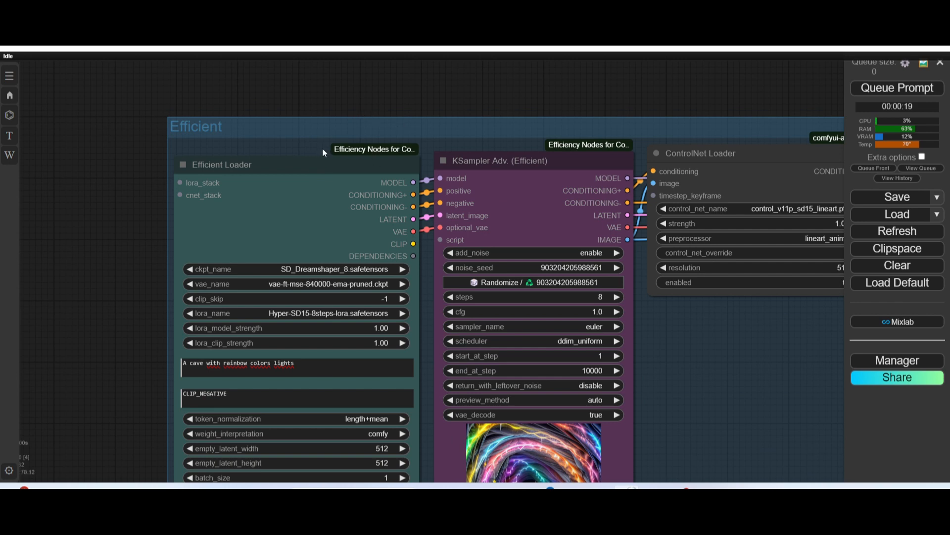
scroll(274, 271, down, 1)
drag(274, 291, 273, 227)
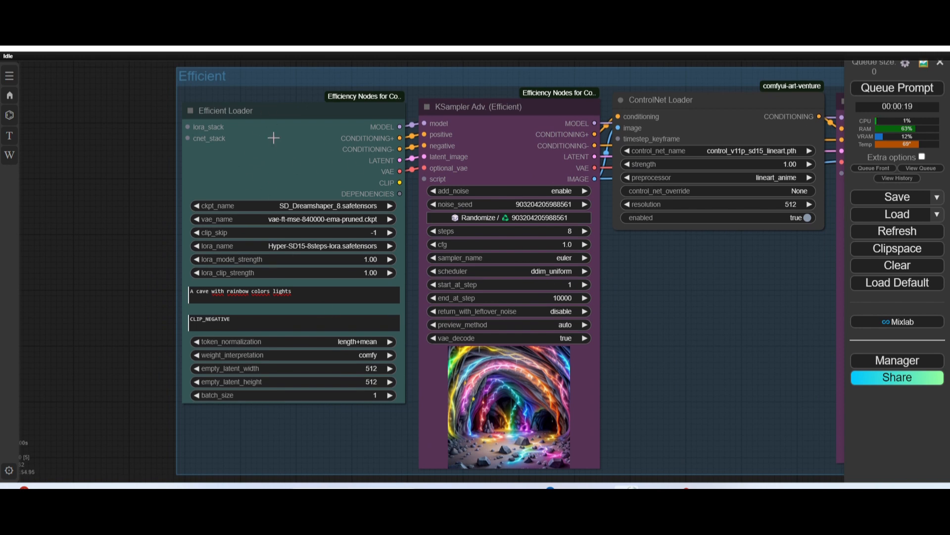
scroll(247, 200, up, 3)
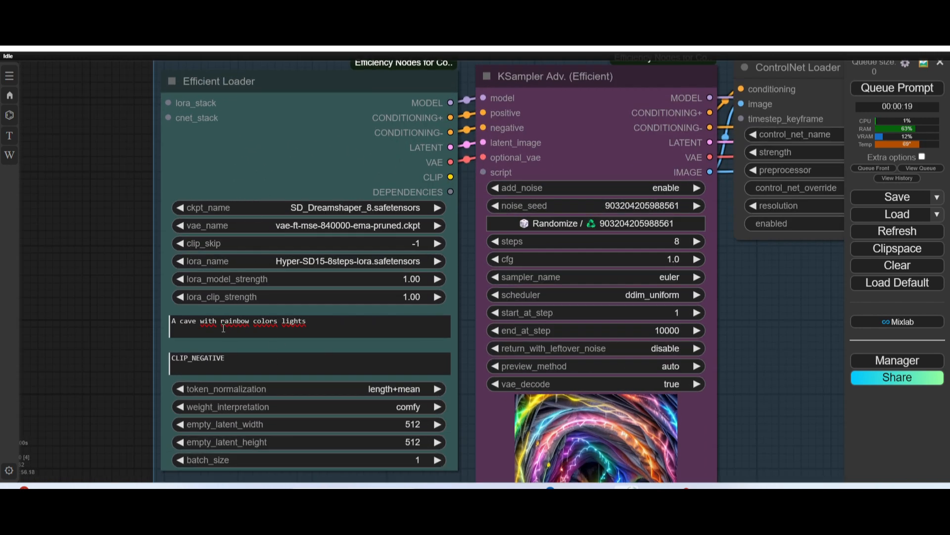
scroll(315, 201, down, 5)
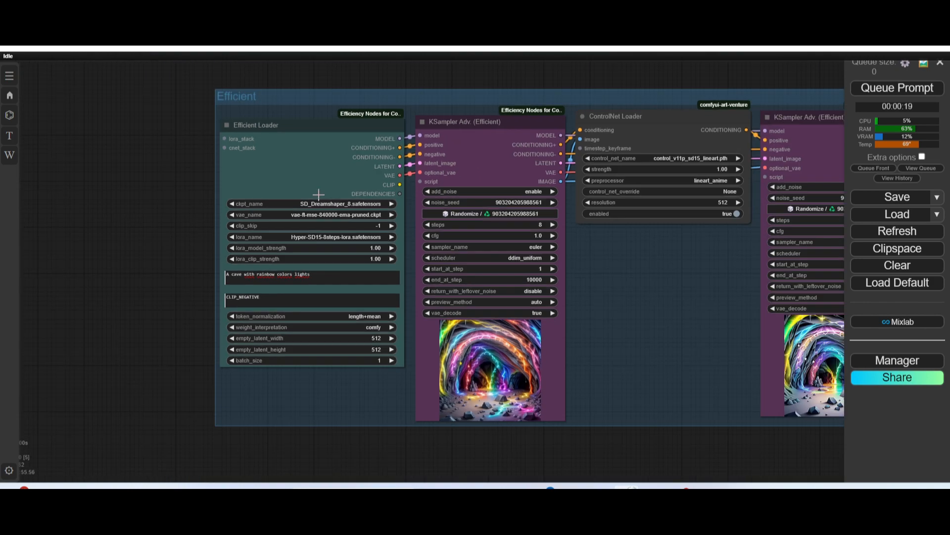
Step: Inspect the Basic group's CLIP Text Encode, Conditioning (Combine) and Anything Everywhere nodes for comparison
drag(337, 176, 274, 473)
scroll(417, 288, down, 4)
drag(460, 280, 382, 507)
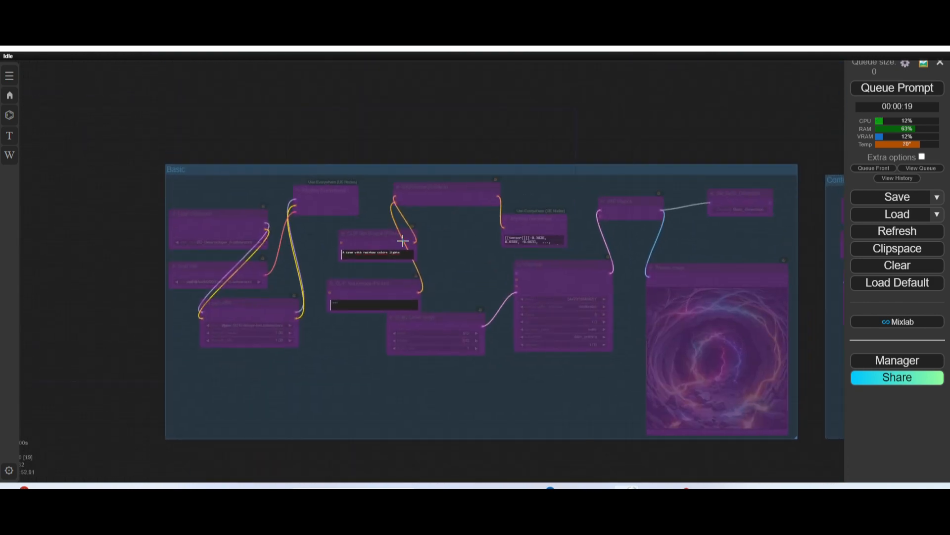
scroll(391, 232, up, 7)
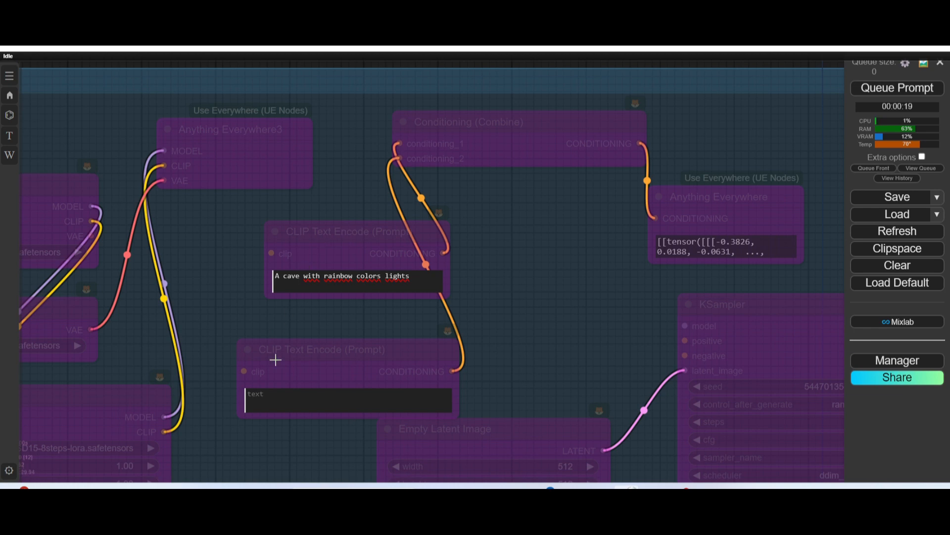
scroll(292, 346, down, 6)
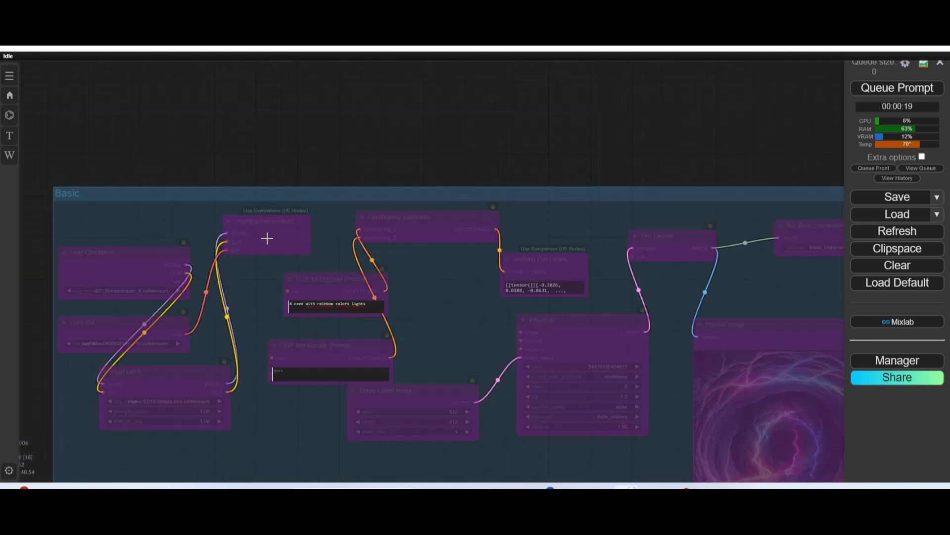
Step: Examine how the Efficient Loader feeds the first KSampler Adv. (Efficient) node and its built-in image preview
scroll(233, 346, down, 3)
drag(272, 425, 359, 138)
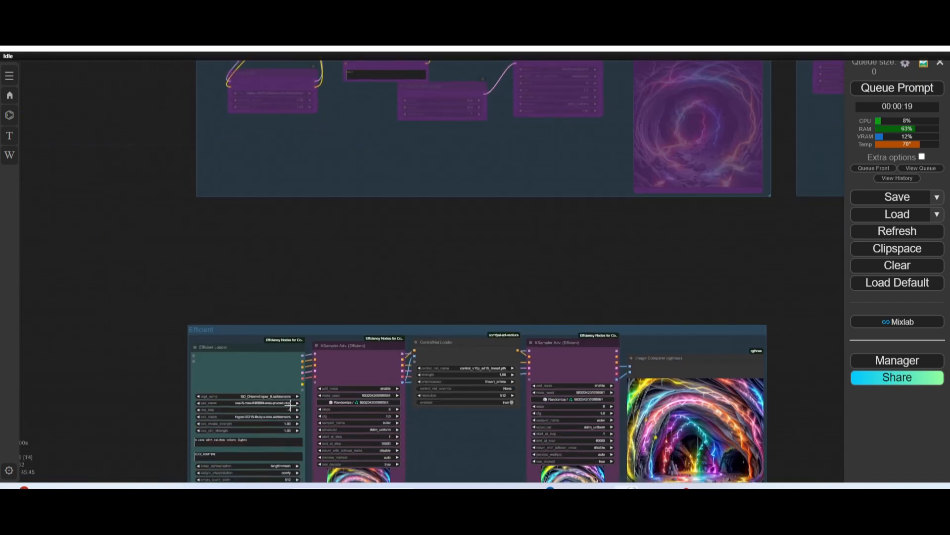
scroll(323, 374, up, 8)
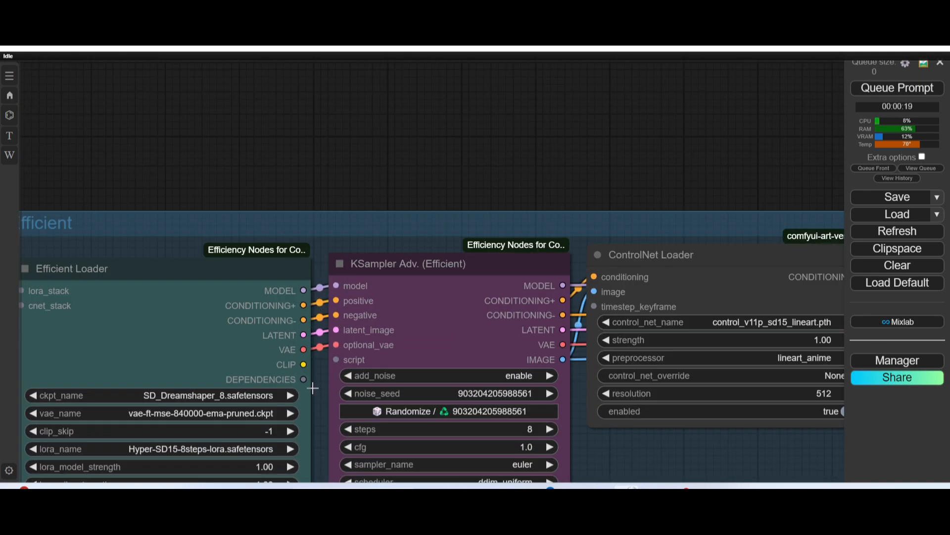
scroll(319, 355, down, 4)
drag(303, 316, 322, 306)
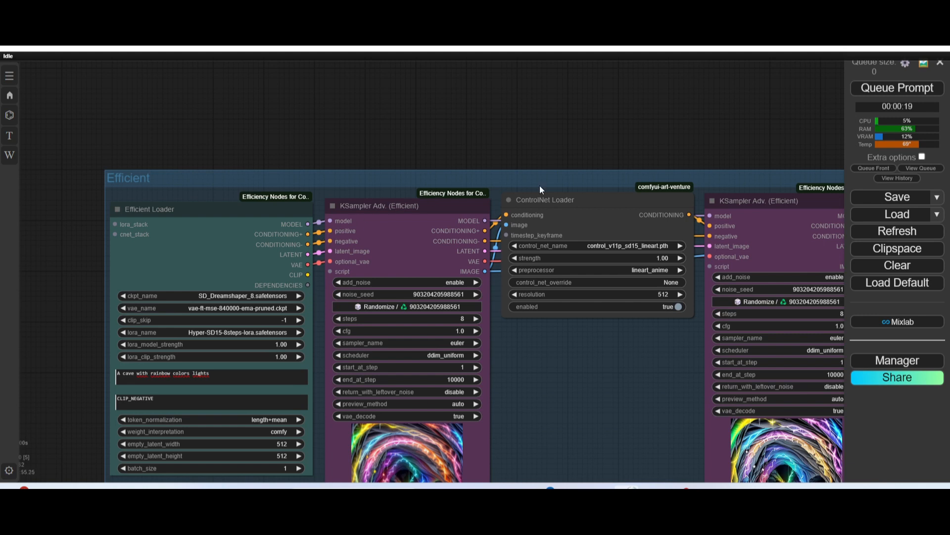
scroll(377, 213, up, 2)
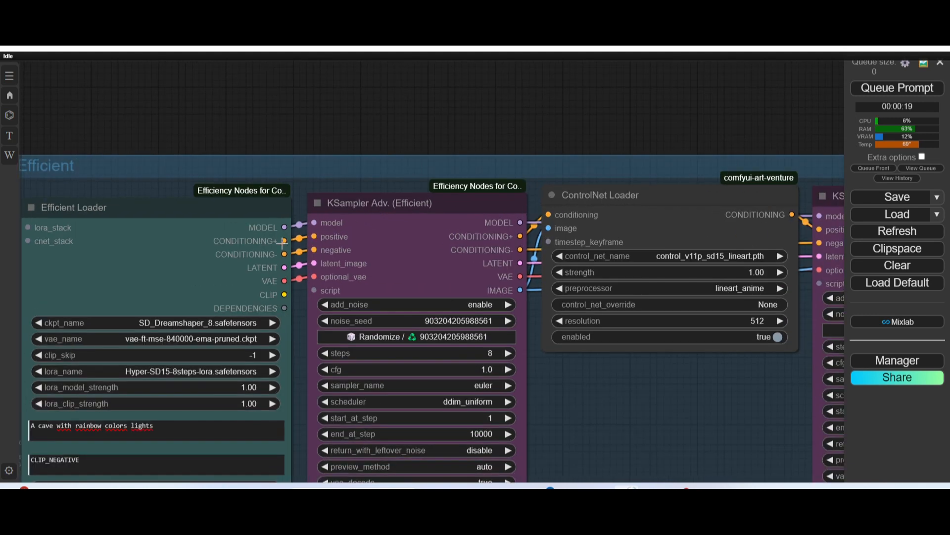
scroll(540, 394, down, 2)
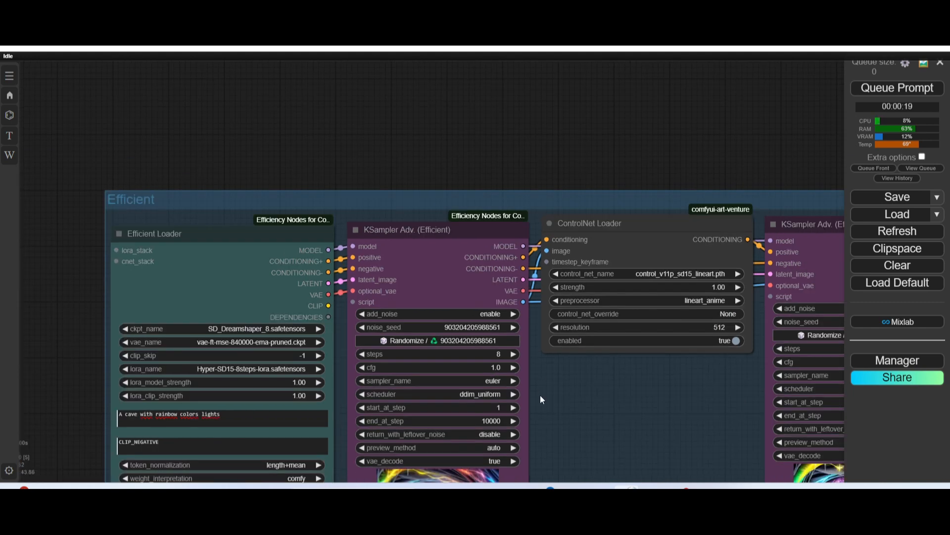
drag(540, 394, 555, 247)
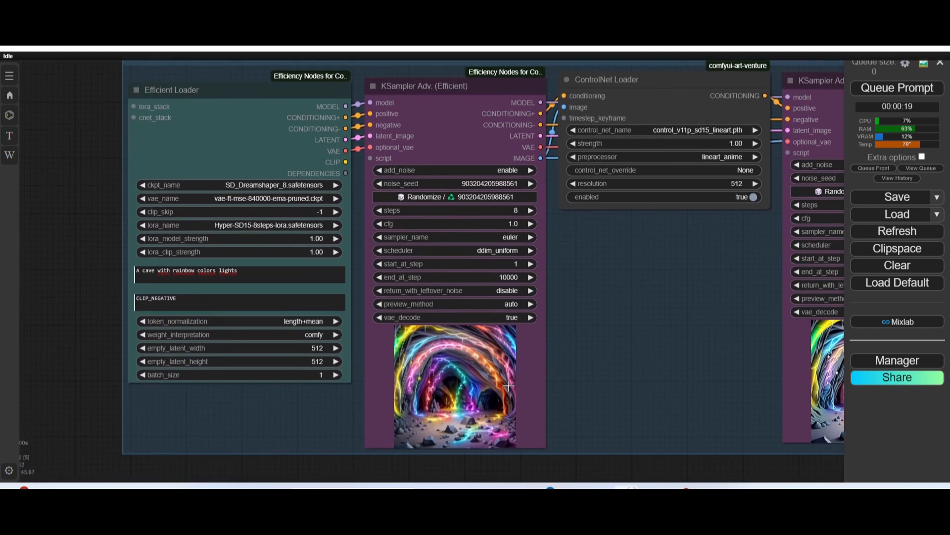
drag(595, 295, 631, 337)
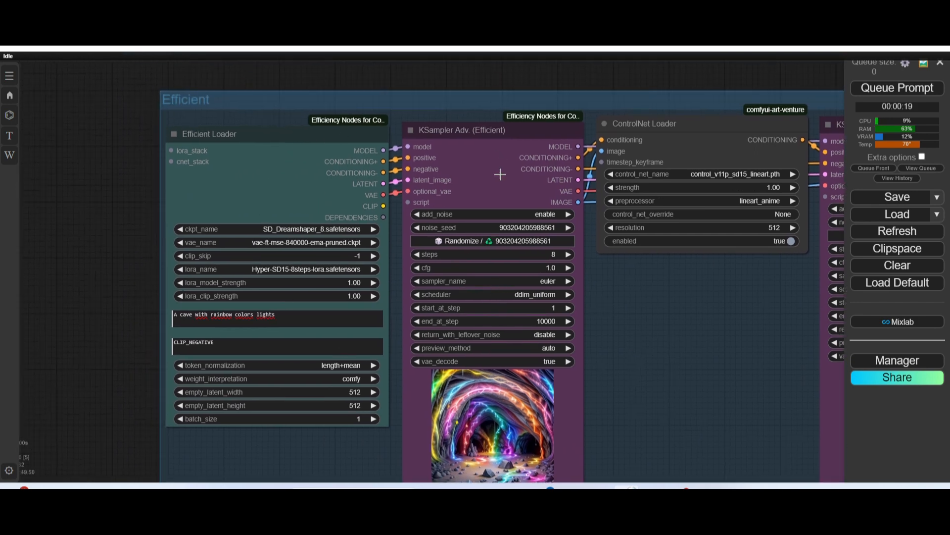
Step: Review the whole Efficient group, and examine the ControlNet Loader between the two KSampler Adv. (Efficient) nodes
scroll(494, 180, down, 4)
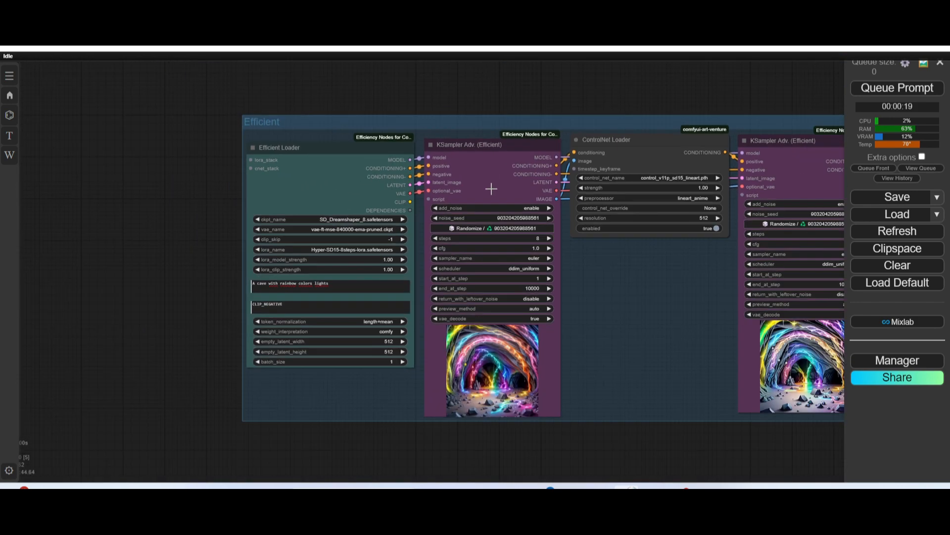
drag(576, 238, 352, 260)
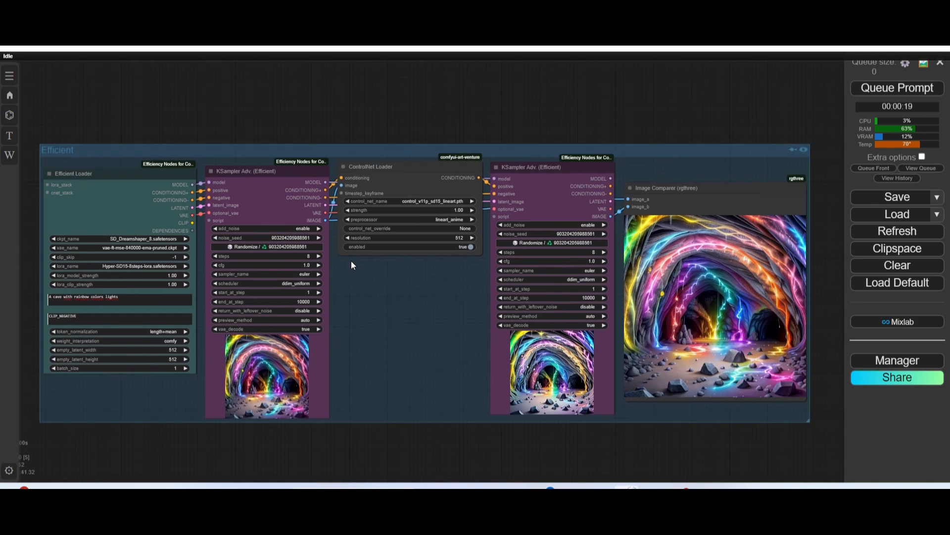
scroll(386, 193, up, 6)
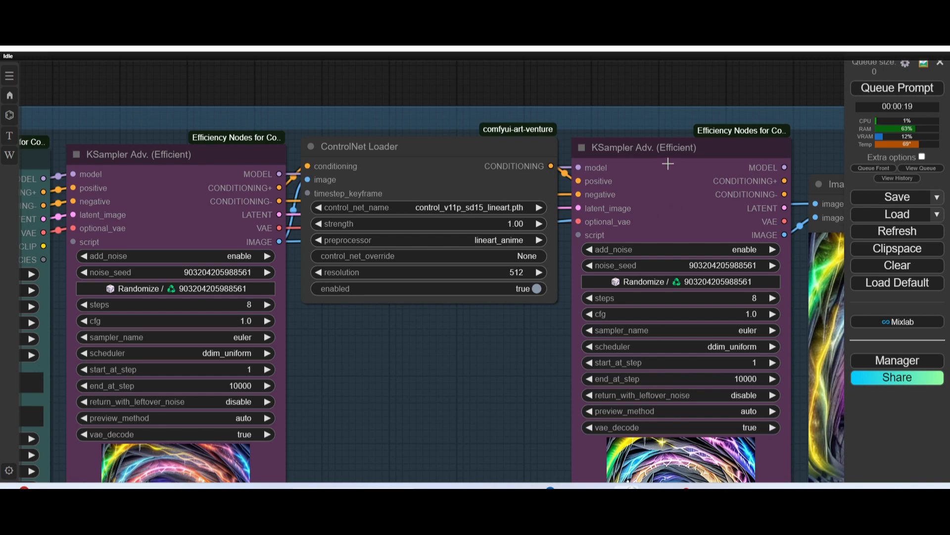
scroll(668, 164, down, 5)
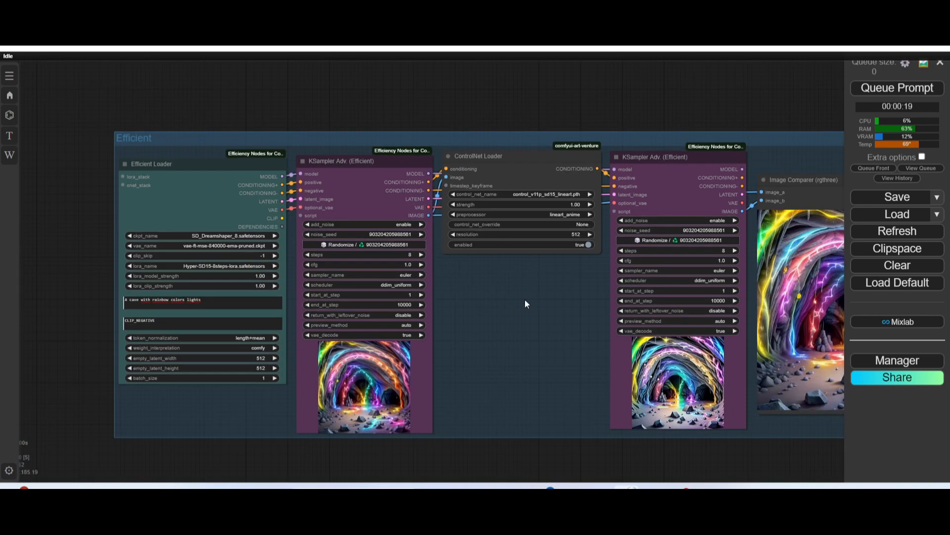
drag(514, 281, 426, 304)
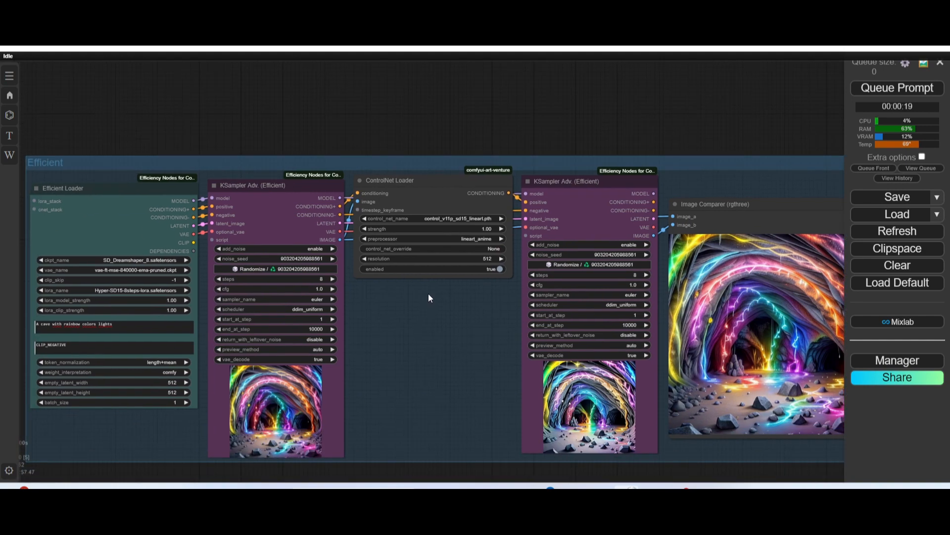
scroll(428, 293, up, 2)
scroll(433, 209, up, 6)
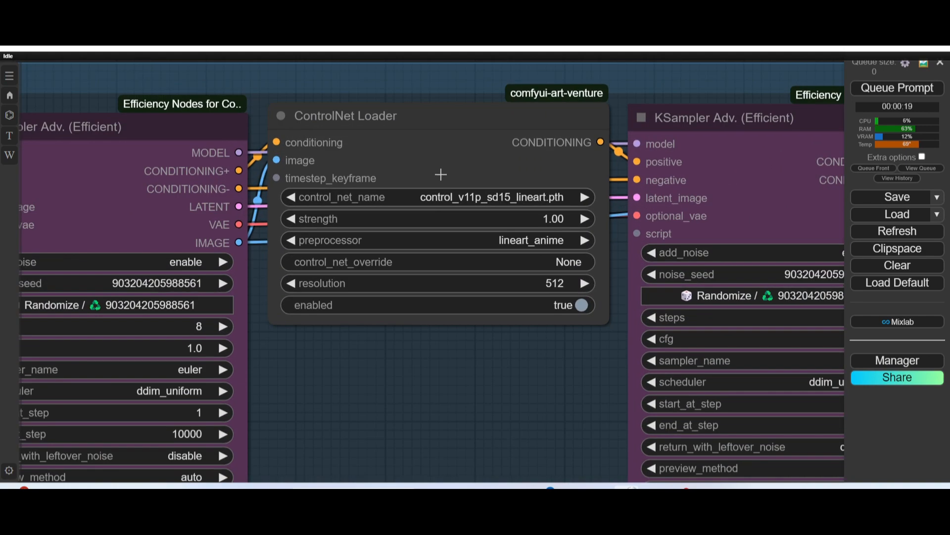
Step: Inspect the Control_Net group's Load ControlNet Model, ControlNet Preprocessor and Apply ControlNet nodes
scroll(447, 183, down, 4)
scroll(447, 183, down, 3)
drag(446, 297, 328, 470)
scroll(655, 114, down, 9)
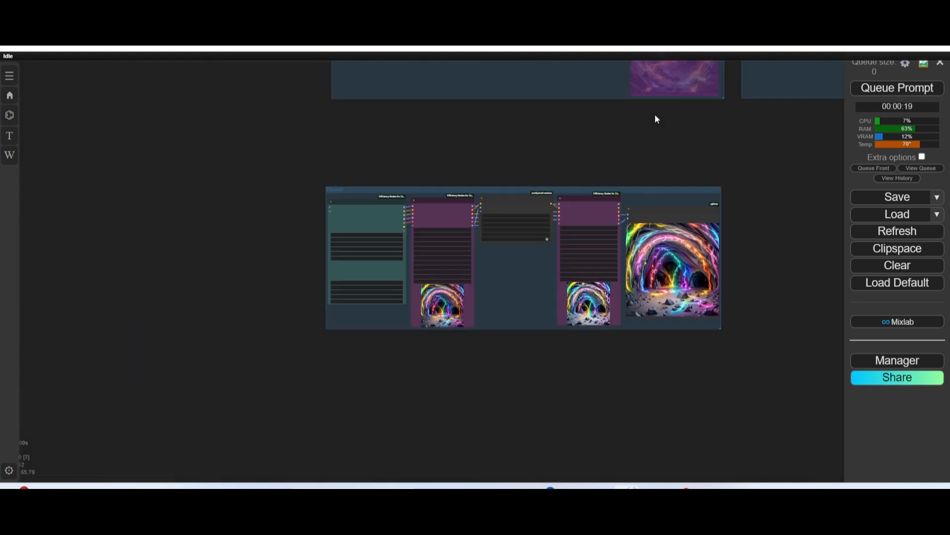
drag(679, 154, 233, 414)
scroll(382, 228, up, 13)
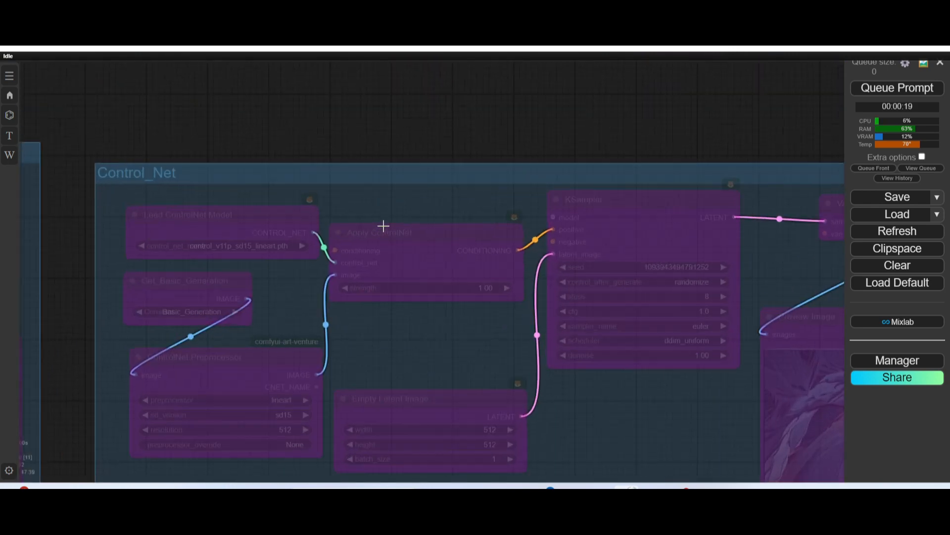
scroll(191, 224, down, 2)
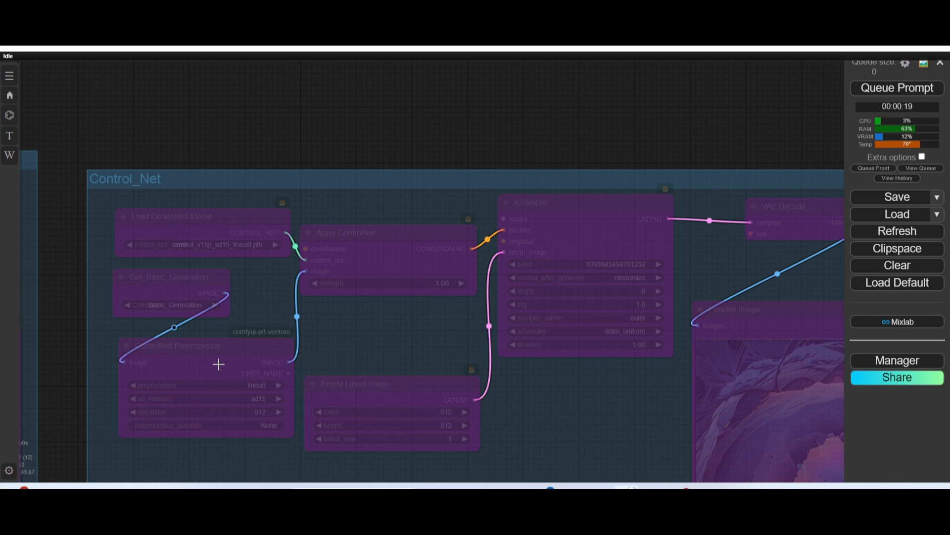
Step: Return to the Efficient group and compare its single ControlNet Loader and neighbouring samplers with the Control_Net group's nodes
scroll(218, 364, down, 5)
drag(155, 458, 545, 100)
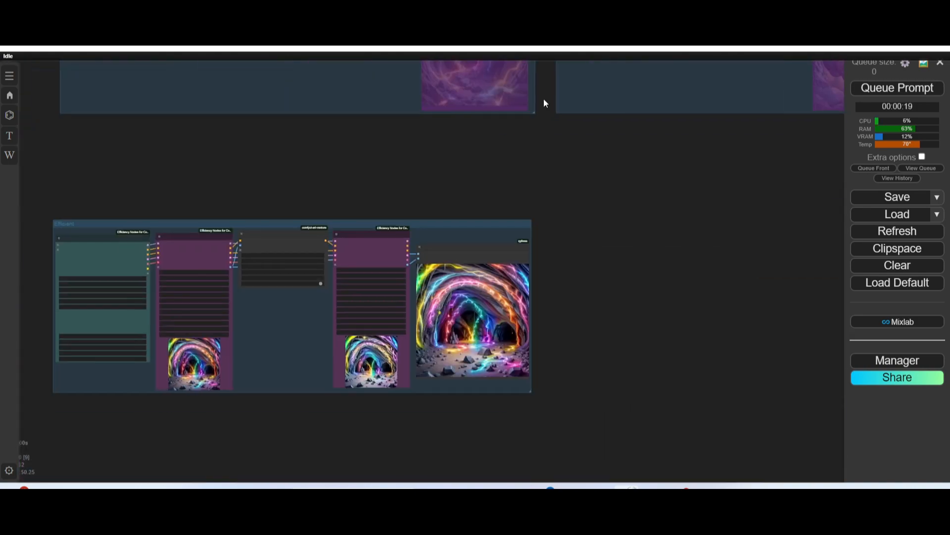
scroll(295, 236, up, 5)
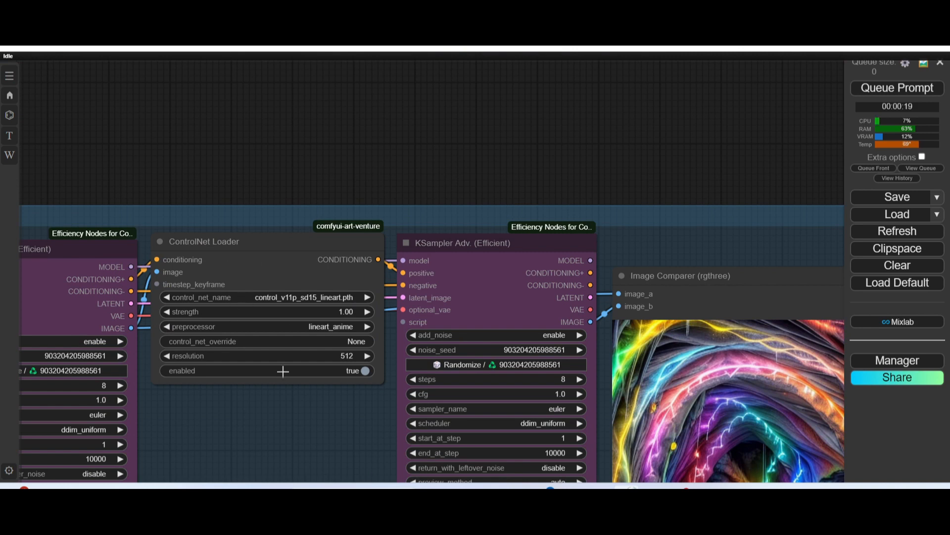
scroll(283, 369, down, 2)
drag(284, 401, 335, 395)
scroll(321, 353, up, 4)
scroll(308, 429, down, 3)
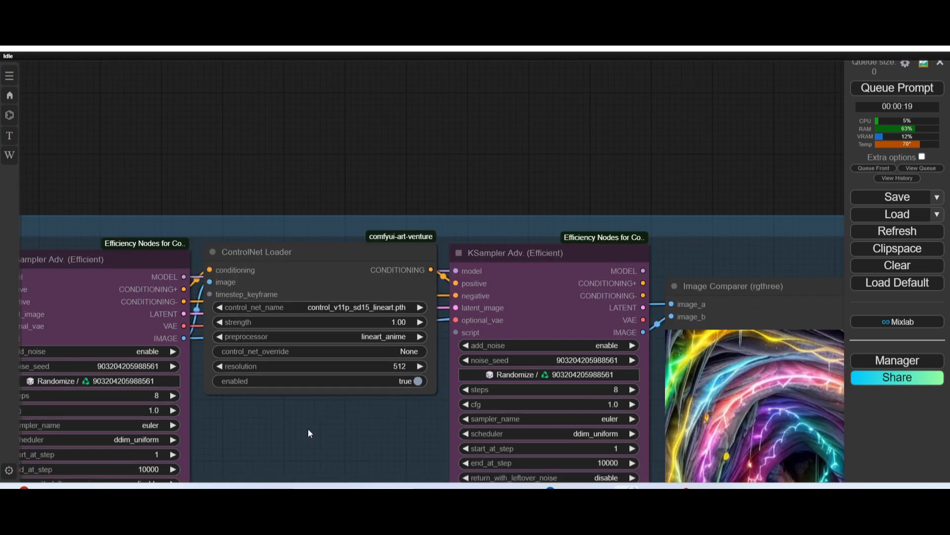
drag(308, 429, 548, 224)
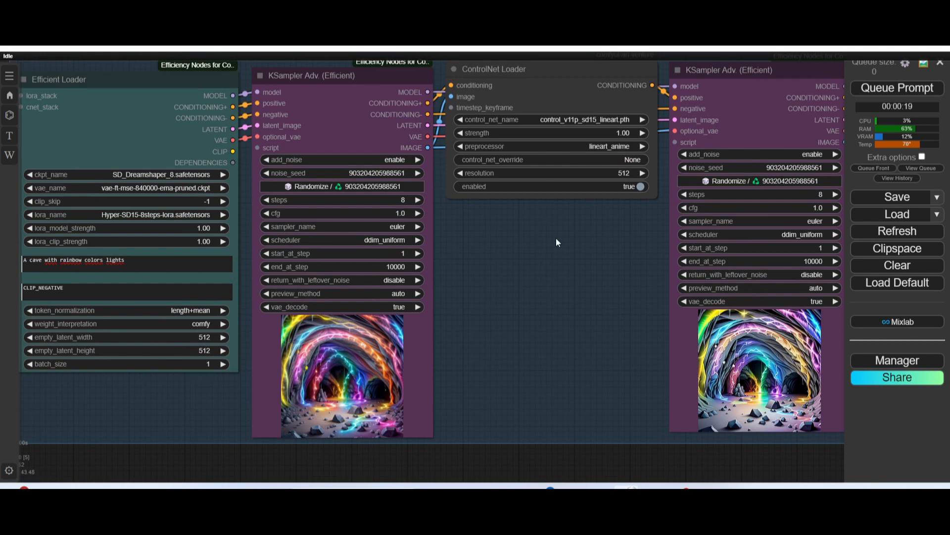
Step: Set the ControlNet Loader's preprocessor to lineart in the Efficient group
scroll(556, 238, down, 3)
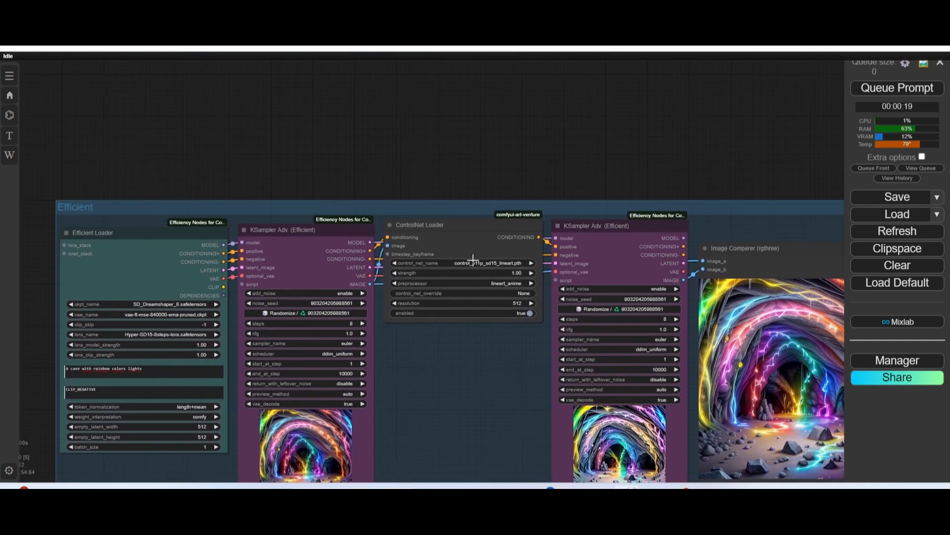
scroll(485, 272, up, 9)
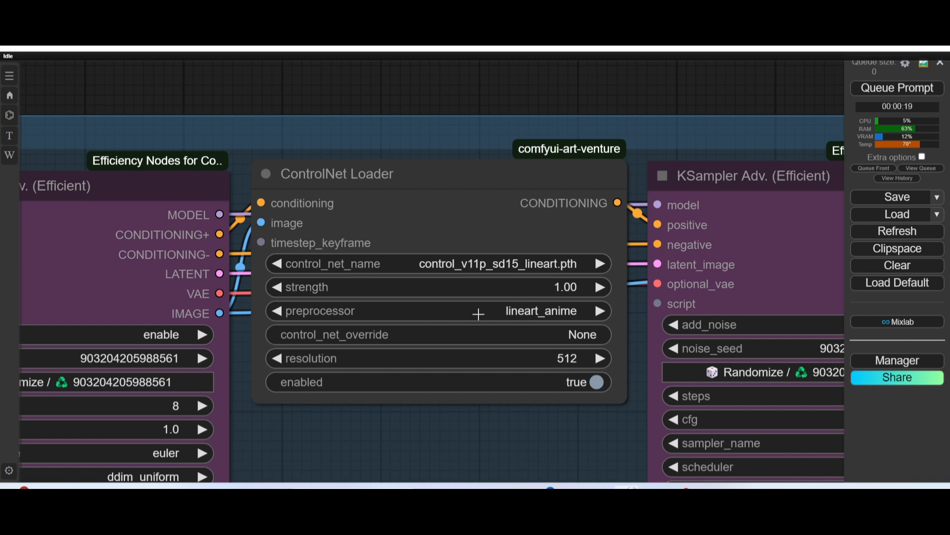
click(543, 311)
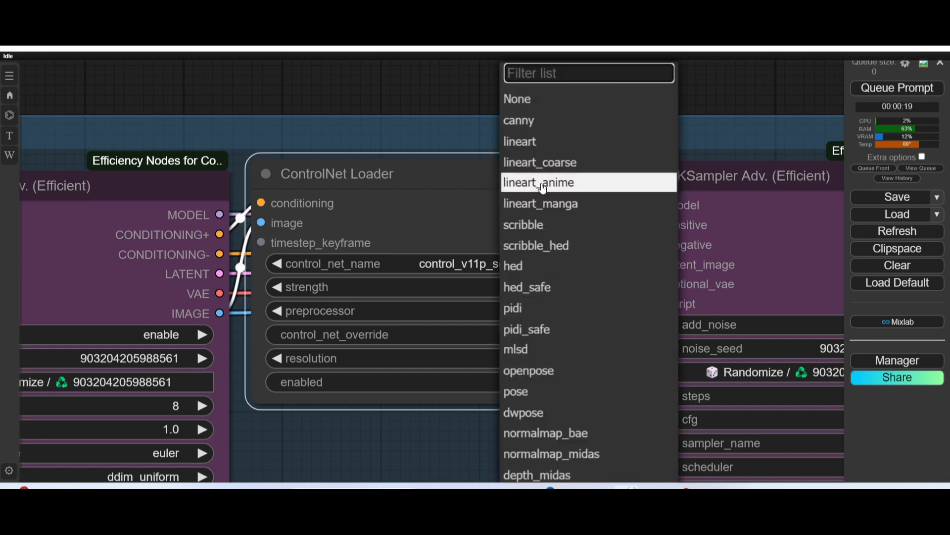
click(520, 141)
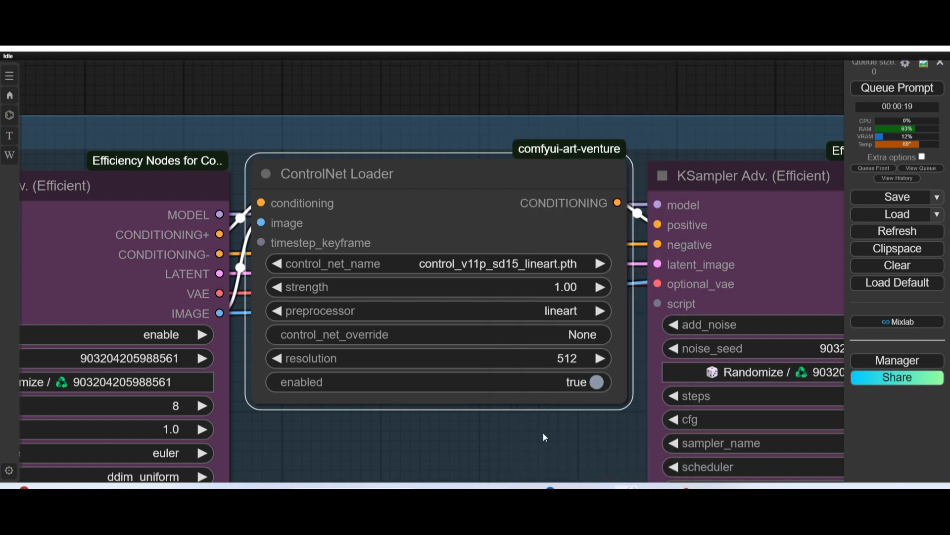
Step: Review the second KSampler Adv. (Efficient) node and the Image Comparer, and take in the whole Efficient group
scroll(578, 453, down, 5)
drag(405, 337, 346, 459)
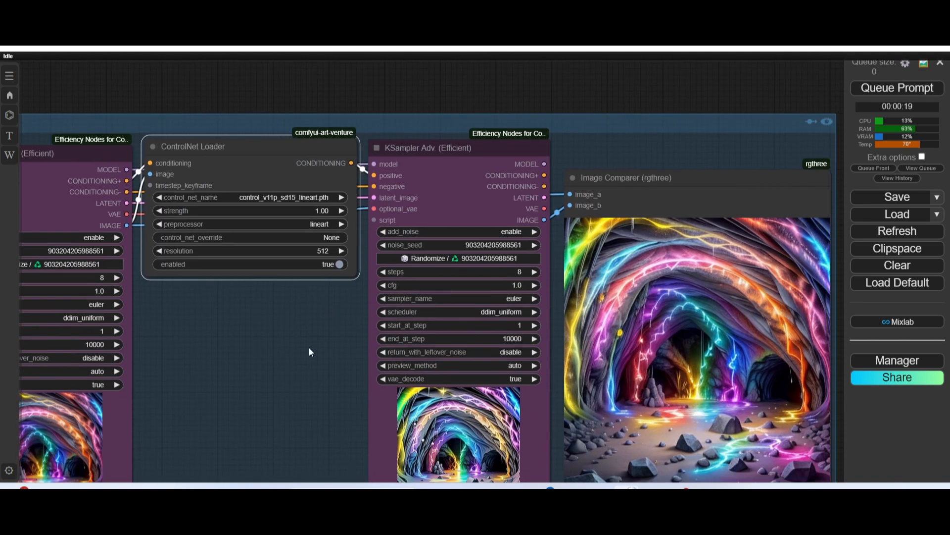
drag(321, 354, 158, 362)
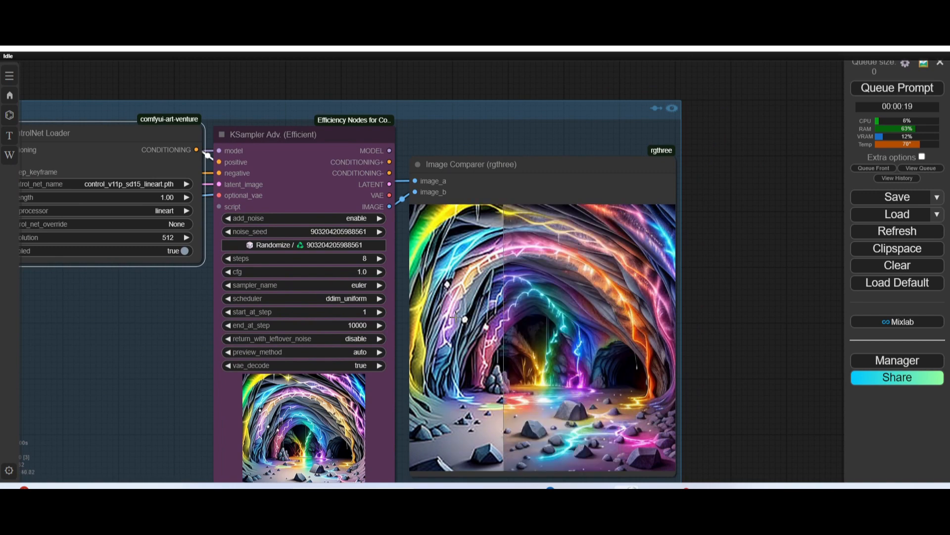
scroll(133, 334, down, 6)
drag(132, 334, 444, 299)
scroll(426, 290, up, 1)
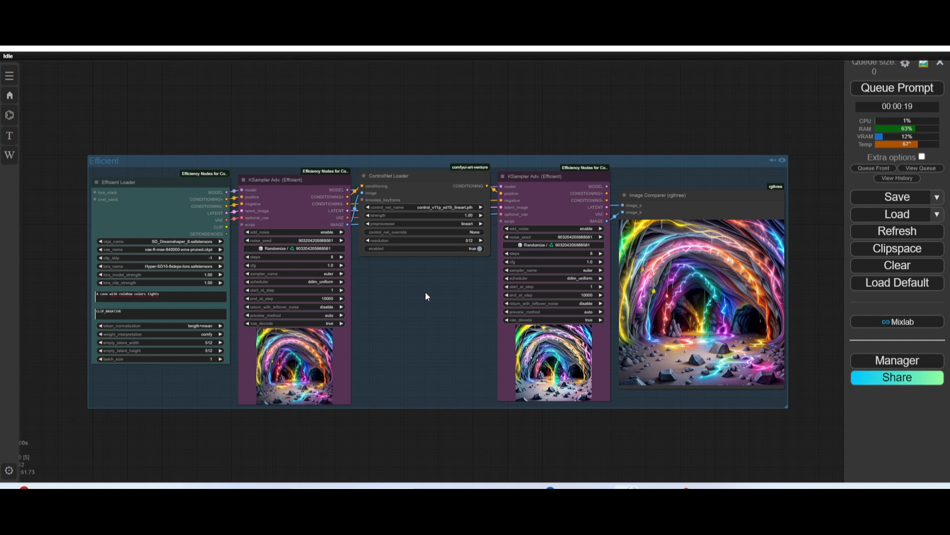
Step: Examine how the links run between the loader, CLIP Text Encode, Conditioning (Combine) and KSampler nodes in the Basic group
scroll(431, 149, down, 4)
drag(426, 144, 456, 365)
scroll(377, 430, up, 3)
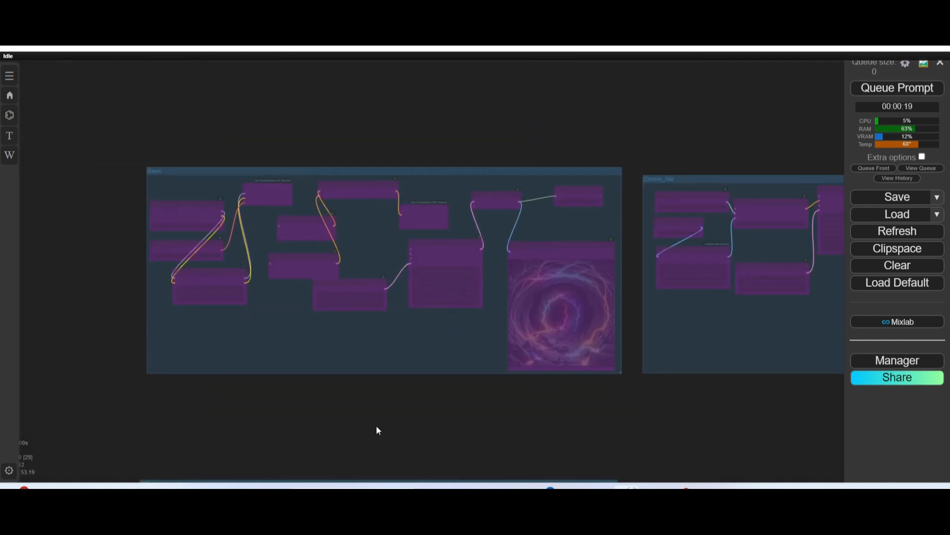
scroll(344, 236, up, 4)
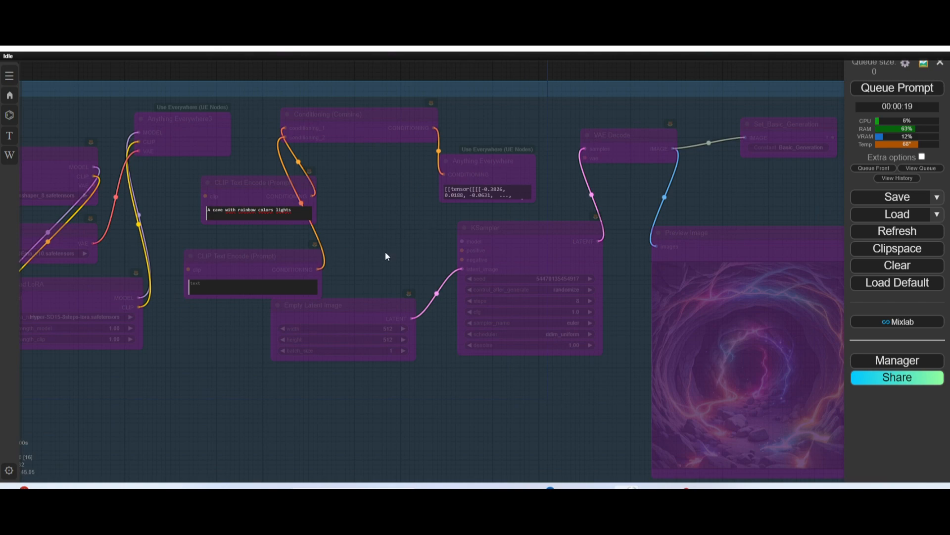
scroll(387, 241, down, 3)
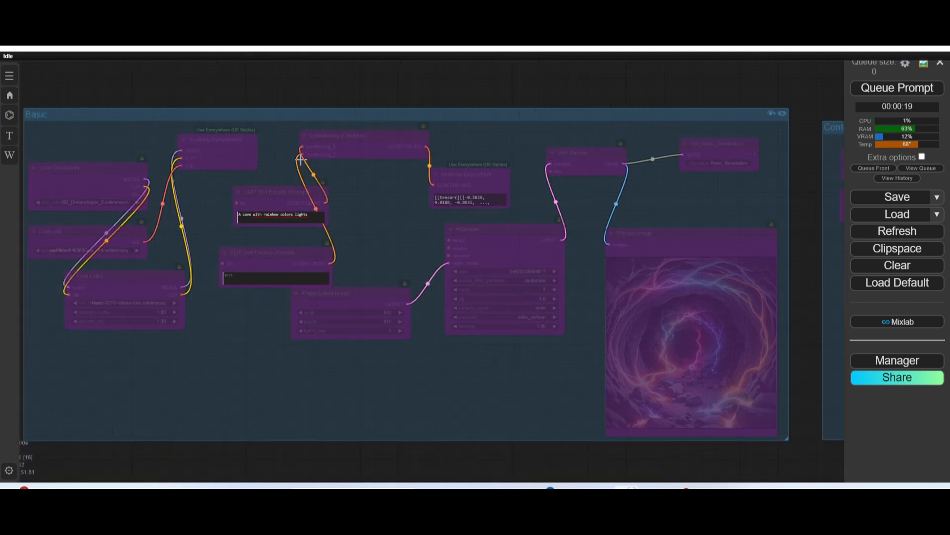
scroll(314, 176, up, 6)
scroll(315, 176, up, 3)
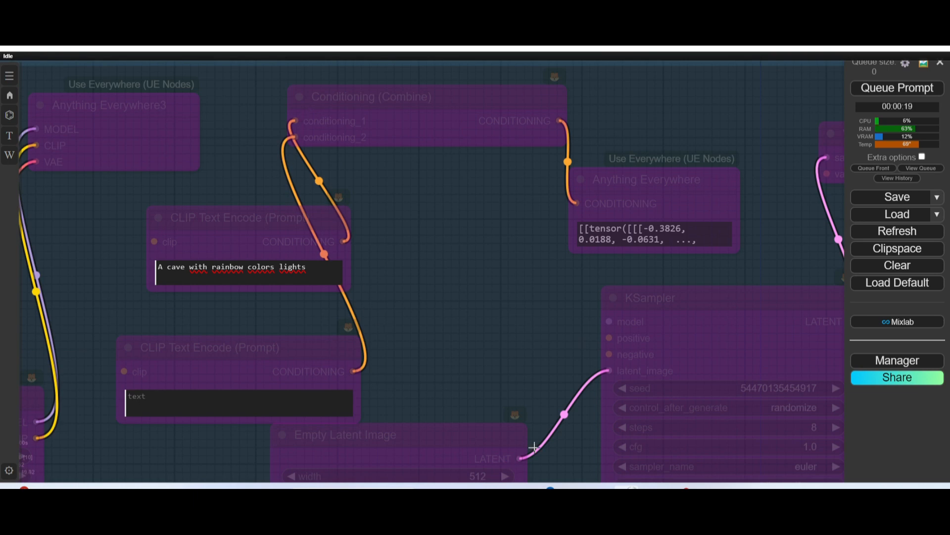
scroll(549, 344, down, 6)
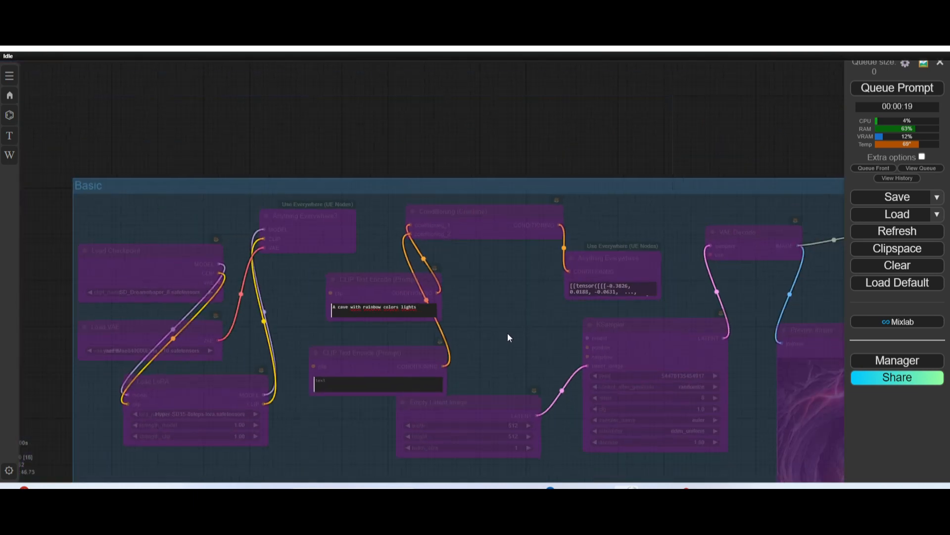
scroll(508, 336, up, 2)
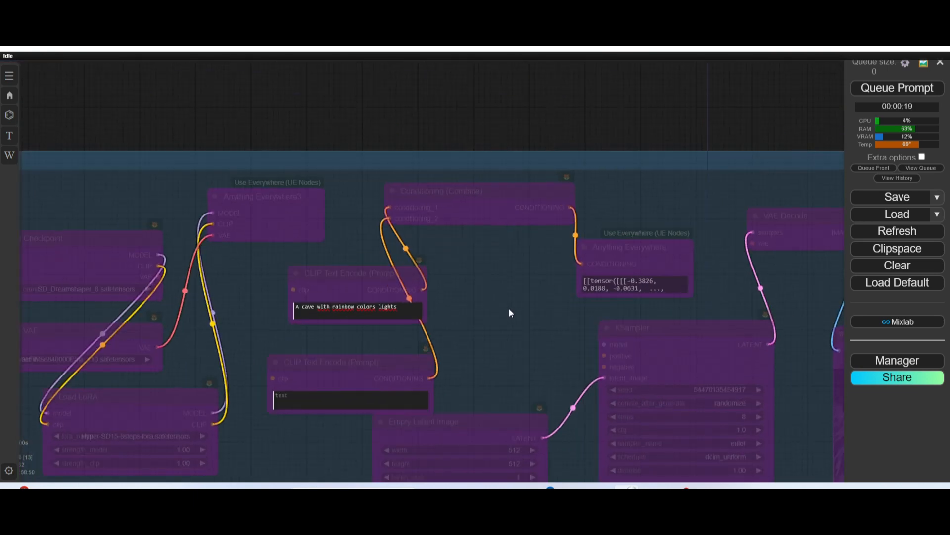
Step: Find Link Render Mode in the settings, change it to Linear and close the settings
click(906, 68)
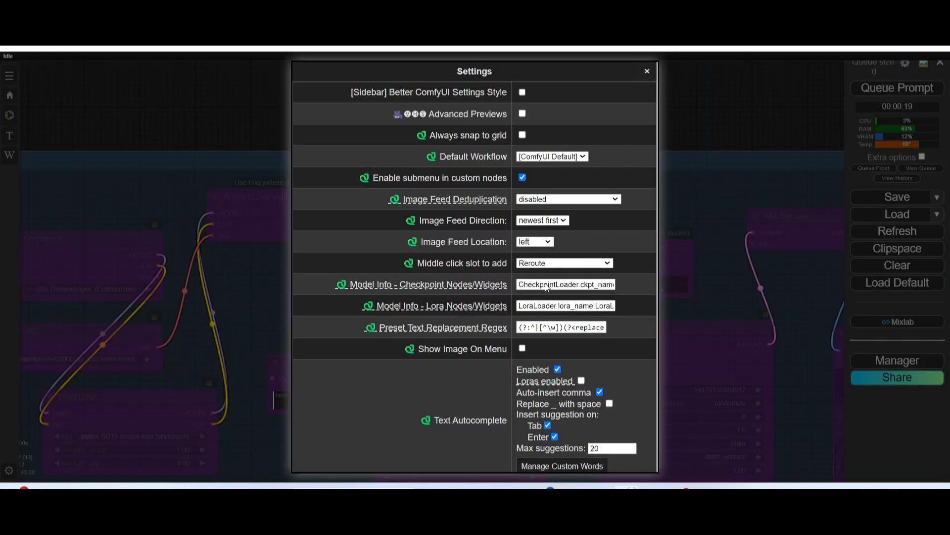
scroll(471, 325, down, 3)
scroll(471, 326, down, 6)
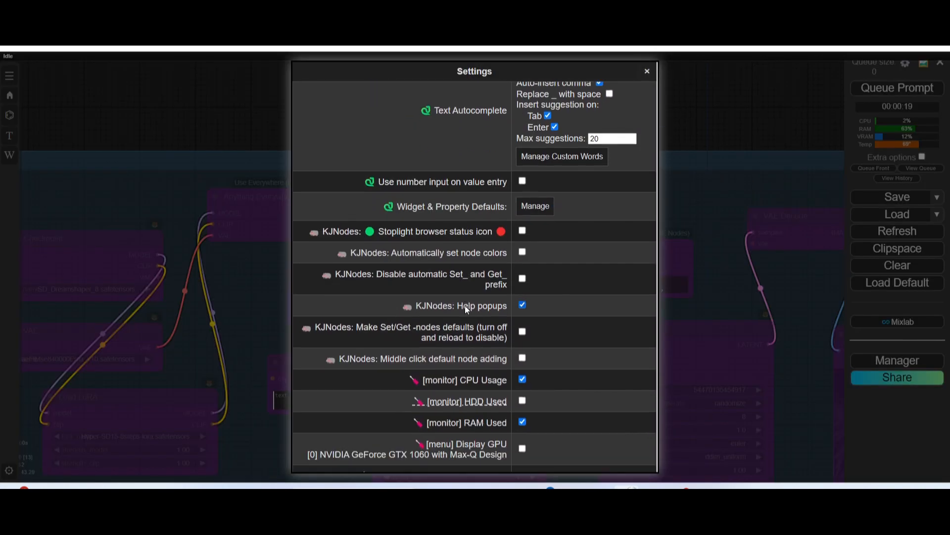
scroll(465, 305, down, 5)
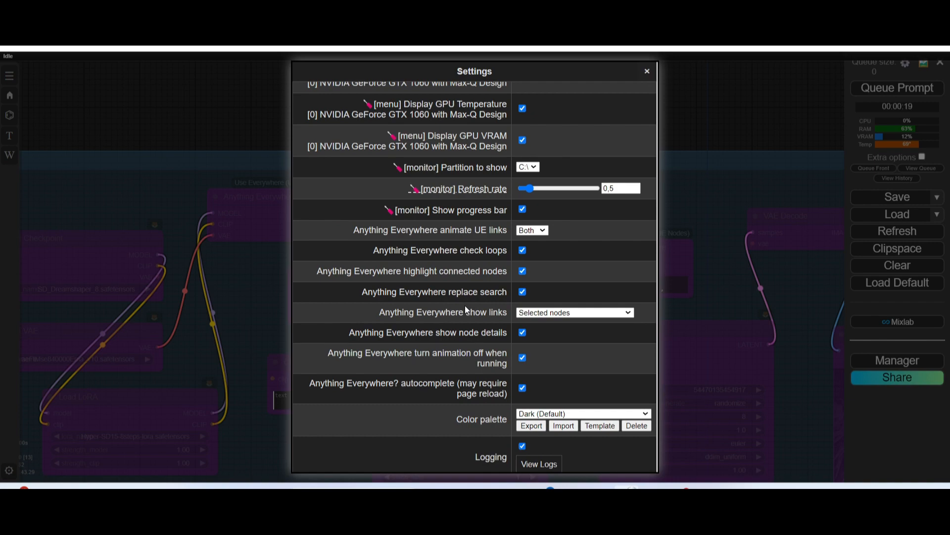
scroll(465, 305, down, 4)
scroll(465, 305, up, 4)
scroll(465, 305, down, 5)
scroll(503, 289, down, 3)
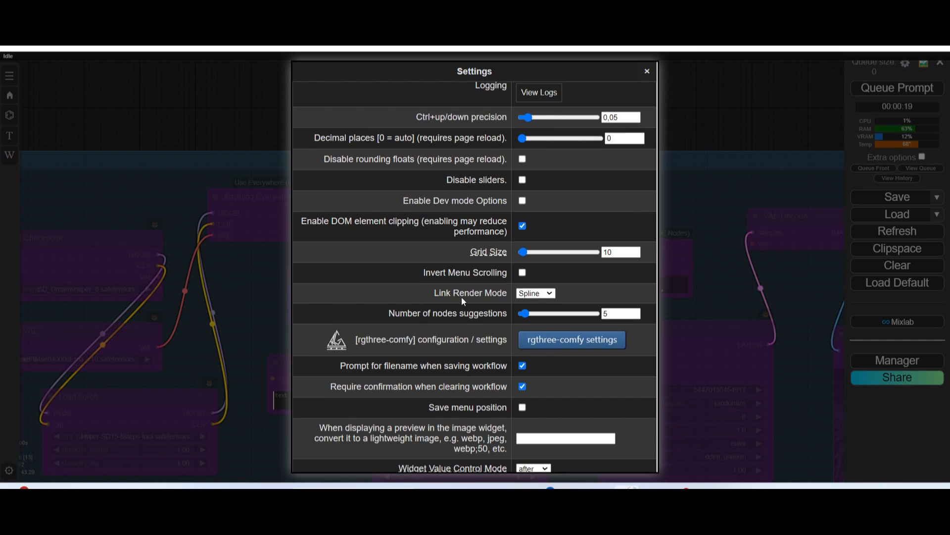
click(553, 294)
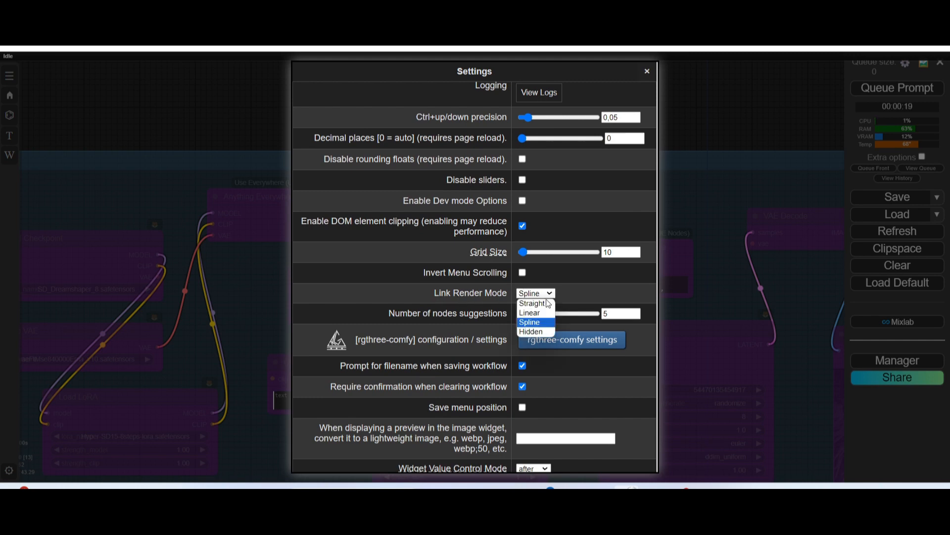
click(530, 312)
scroll(636, 405, down, 1)
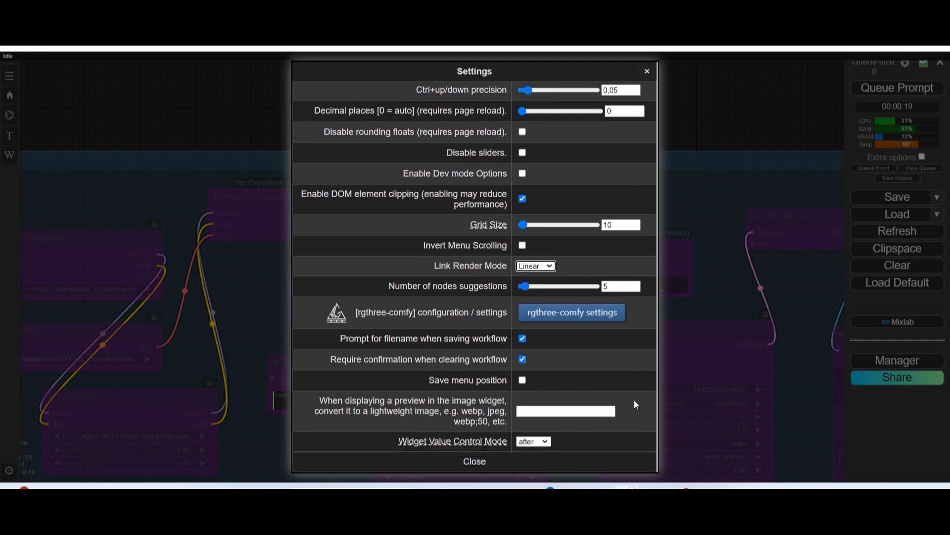
scroll(618, 397, up, 3)
scroll(483, 465, down, 3)
click(478, 462)
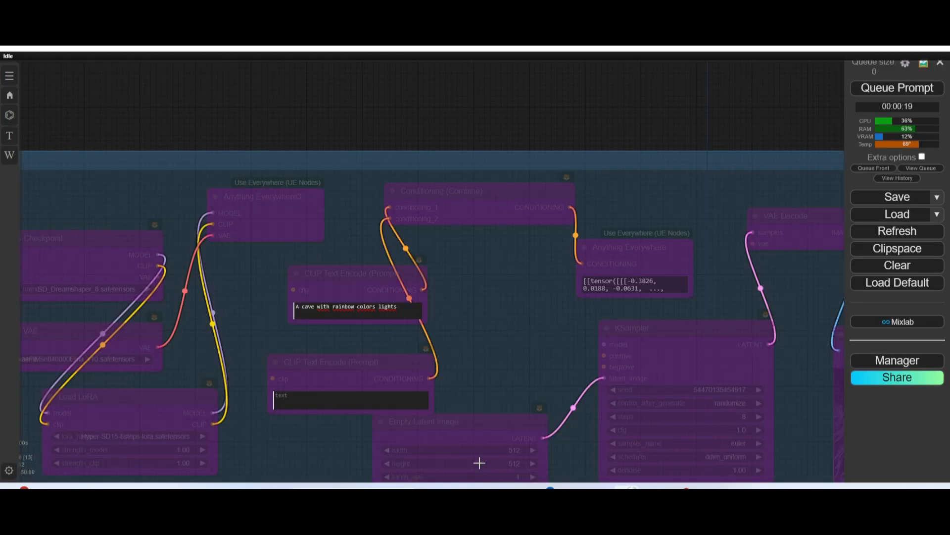
Step: Inspect how the linear links are drawn between the Basic group's nodes
scroll(462, 232, up, 5)
scroll(482, 246, down, 5)
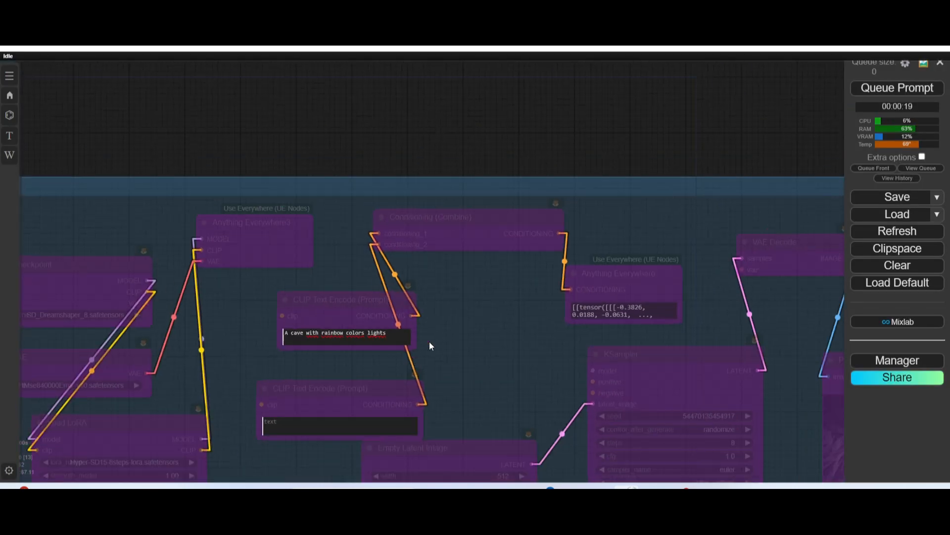
drag(429, 346, 529, 291)
scroll(573, 269, up, 4)
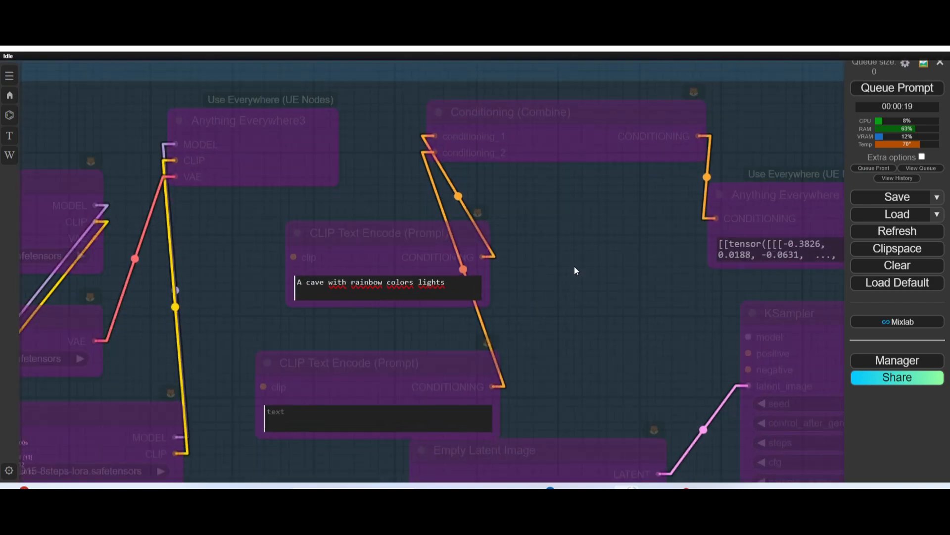
scroll(574, 269, down, 3)
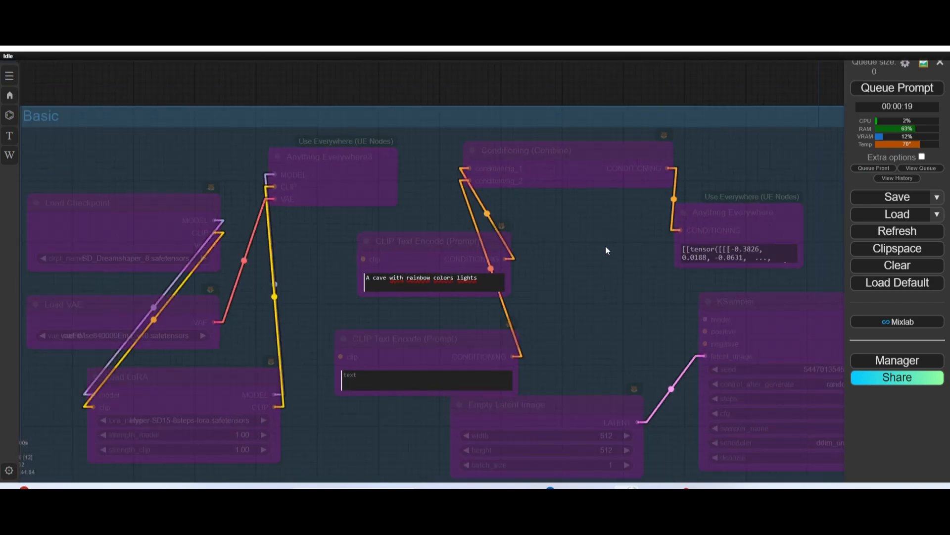
Step: Set the Link Render Mode to Hidden and close the settings
click(906, 64)
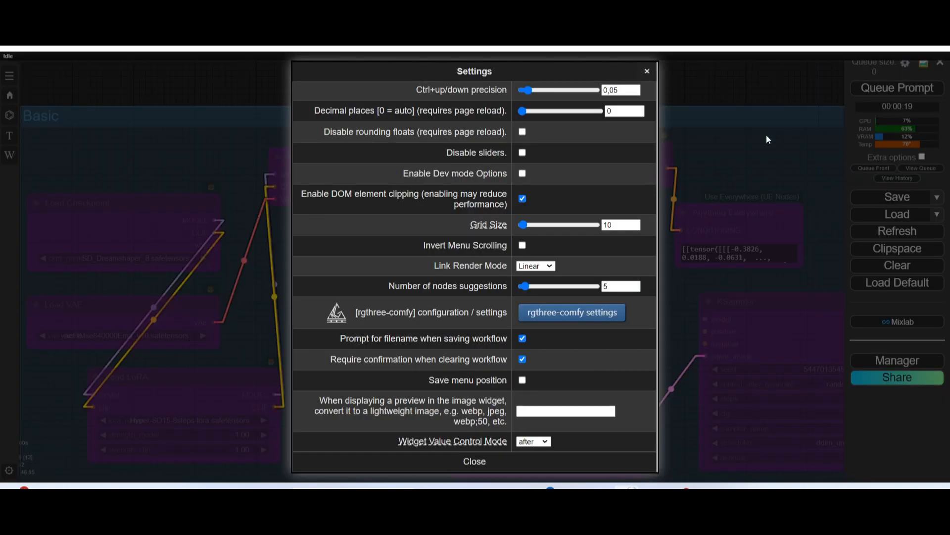
click(548, 266)
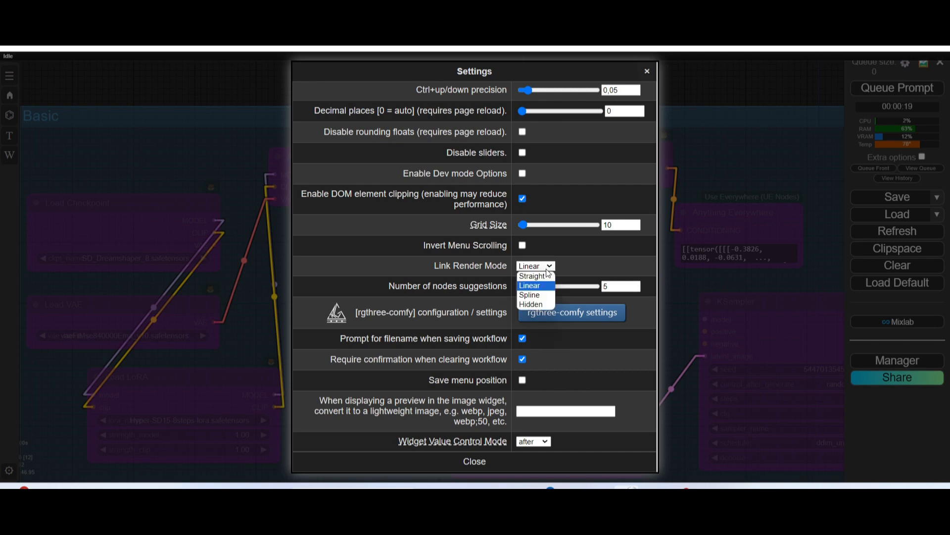
click(530, 305)
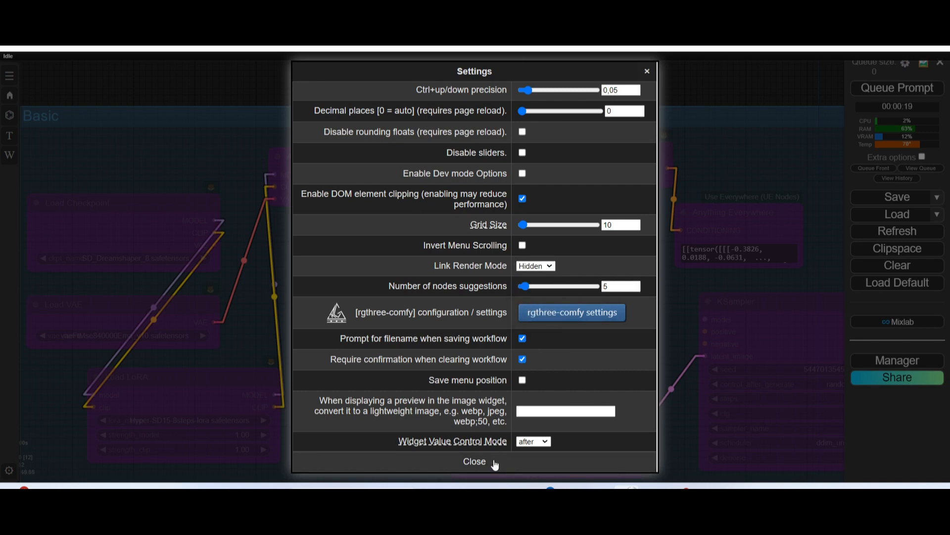
click(495, 465)
Step: Look over the Basic group's nodes and the neighbouring Control_Net group with the links hidden
scroll(590, 251, down, 2)
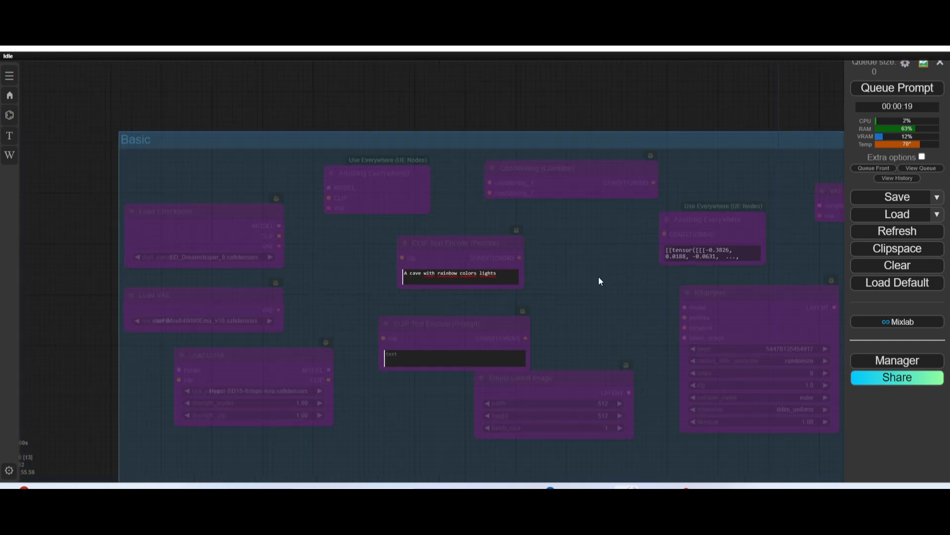
drag(590, 294, 608, 224)
scroll(374, 205, up, 4)
scroll(374, 204, up, 4)
scroll(376, 204, down, 5)
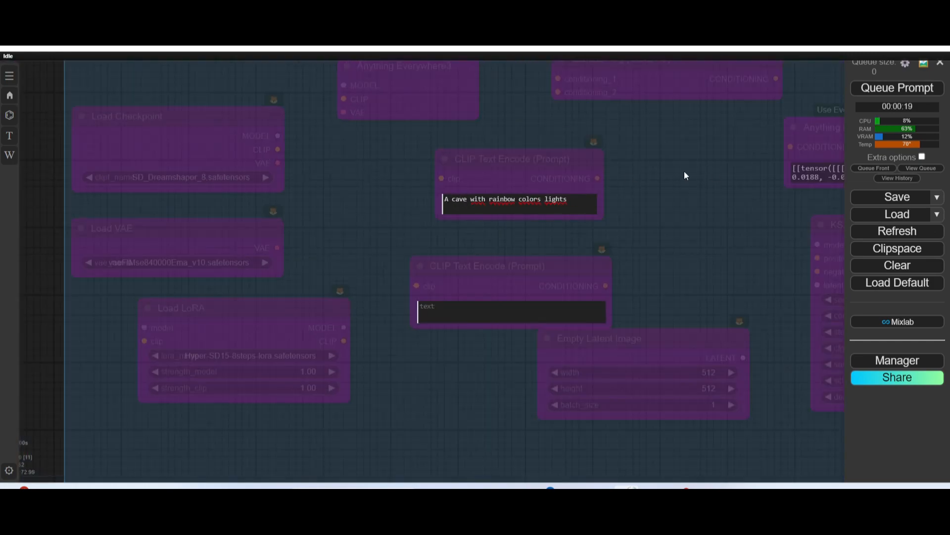
scroll(696, 185, down, 4)
scroll(696, 185, down, 1)
drag(696, 185, 144, 220)
scroll(650, 266, down, 4)
drag(649, 266, 594, 258)
drag(696, 348, 869, 292)
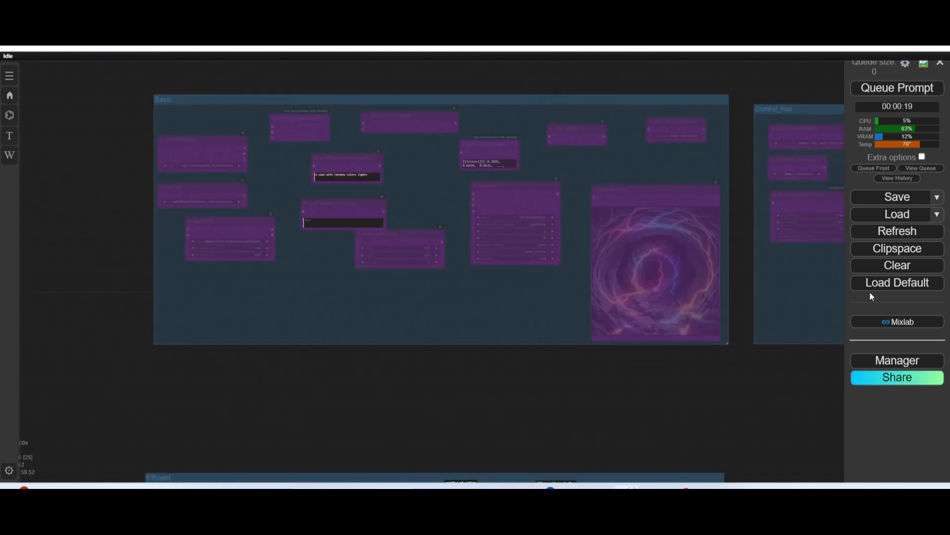
scroll(428, 199, up, 10)
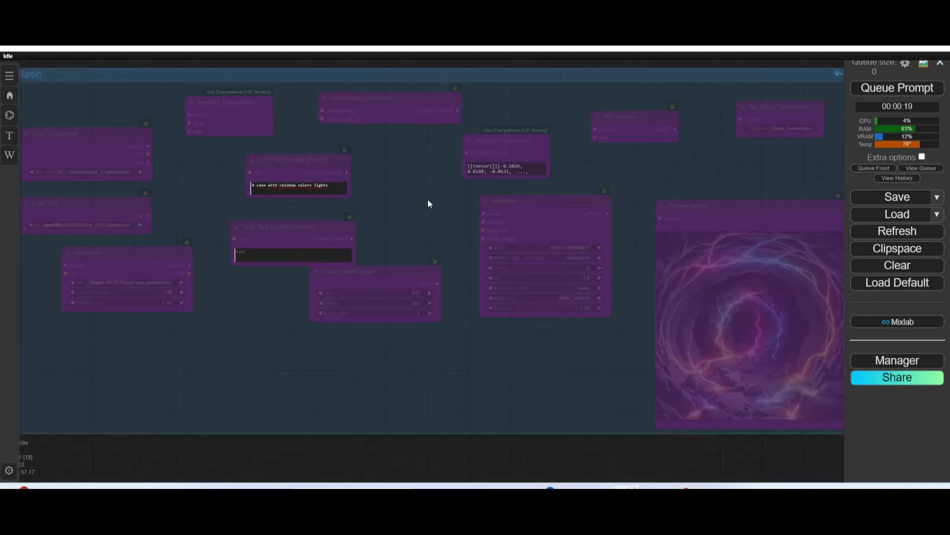
Step: Check the Efficient group with its links hidden, and return to an overview of the Basic and Control_Net groups
scroll(424, 203, down, 10)
drag(446, 233, 472, 132)
drag(430, 316, 542, 298)
scroll(548, 298, up, 10)
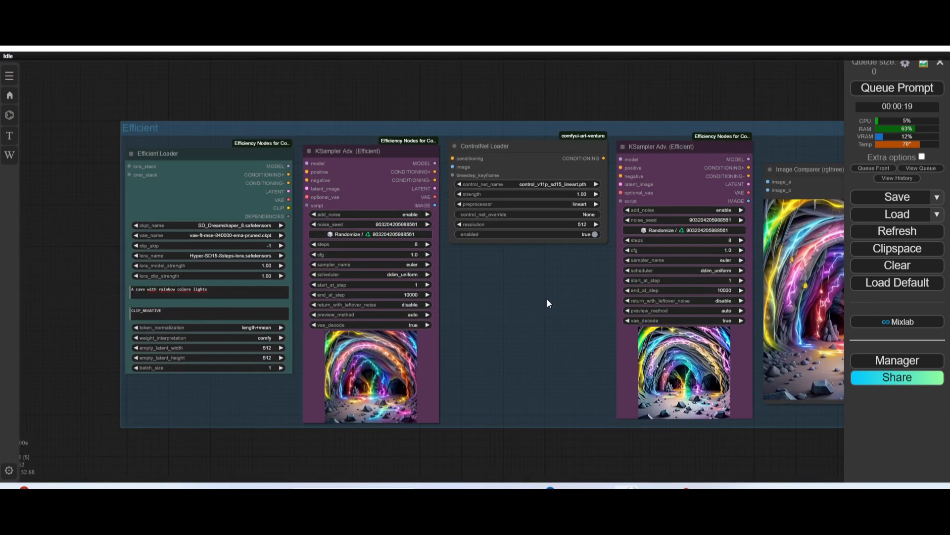
scroll(546, 298, down, 8)
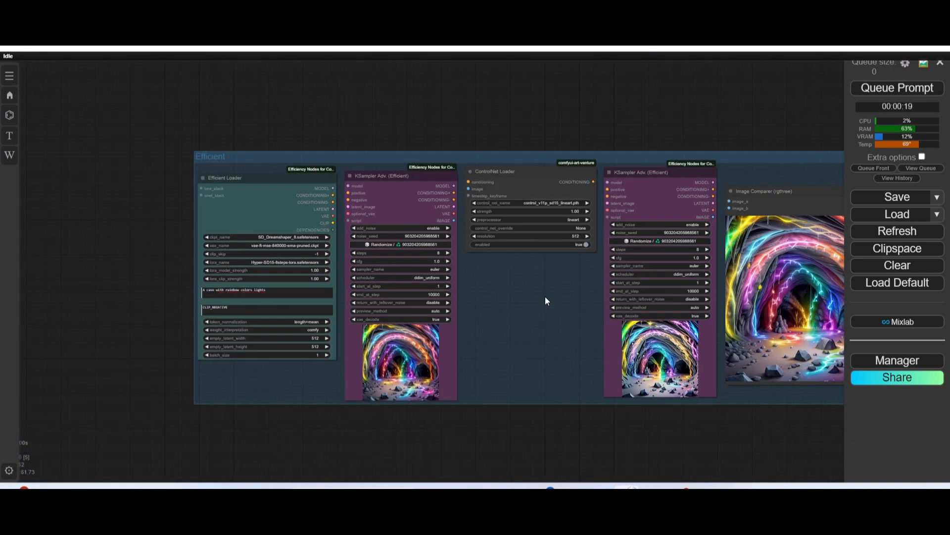
drag(529, 314, 460, 483)
scroll(489, 301, down, 3)
drag(481, 308, 436, 390)
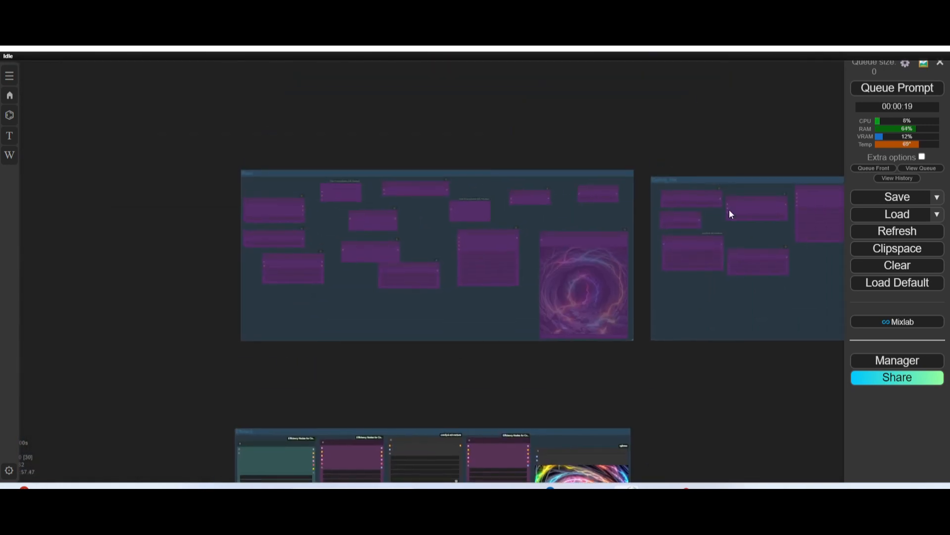
Step: Set the Link Render Mode to Linear, close the settings and inspect the links between the Basic group's nodes
click(906, 64)
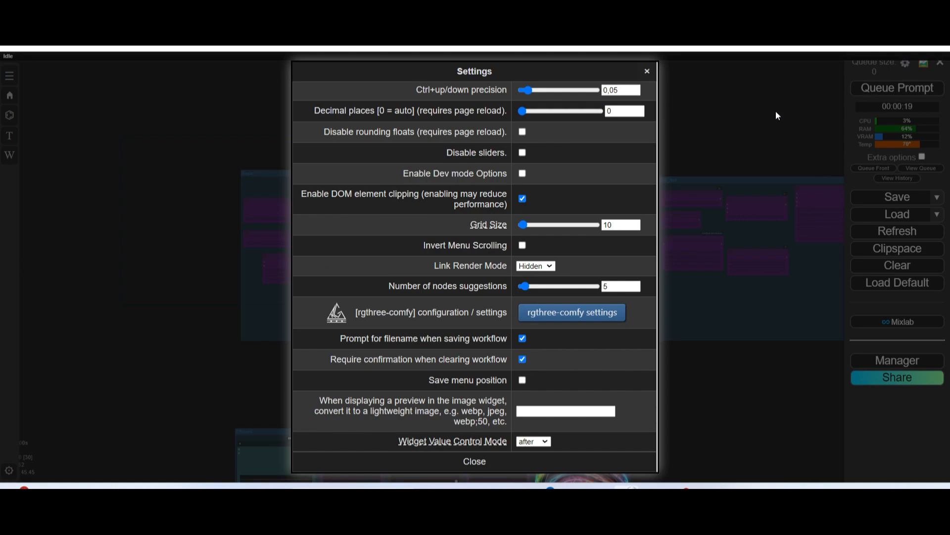
click(536, 266)
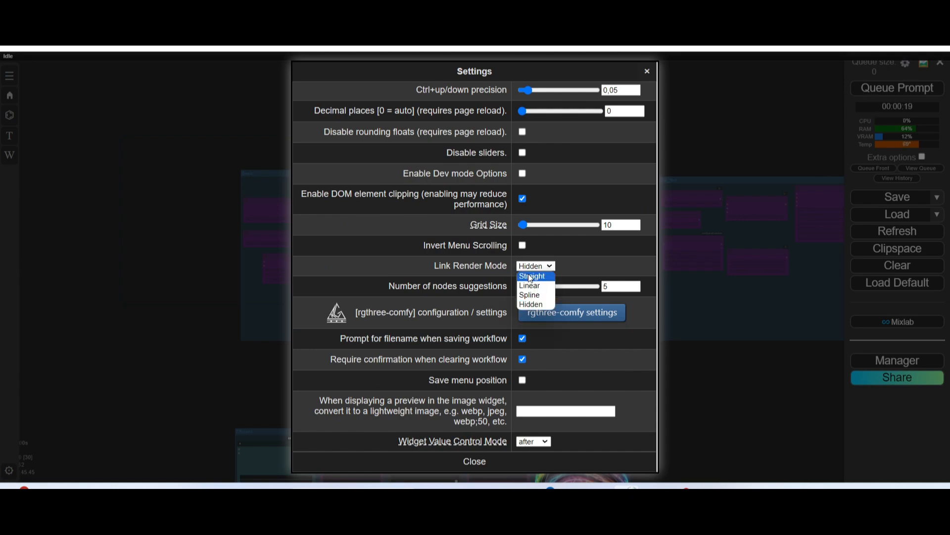
click(530, 286)
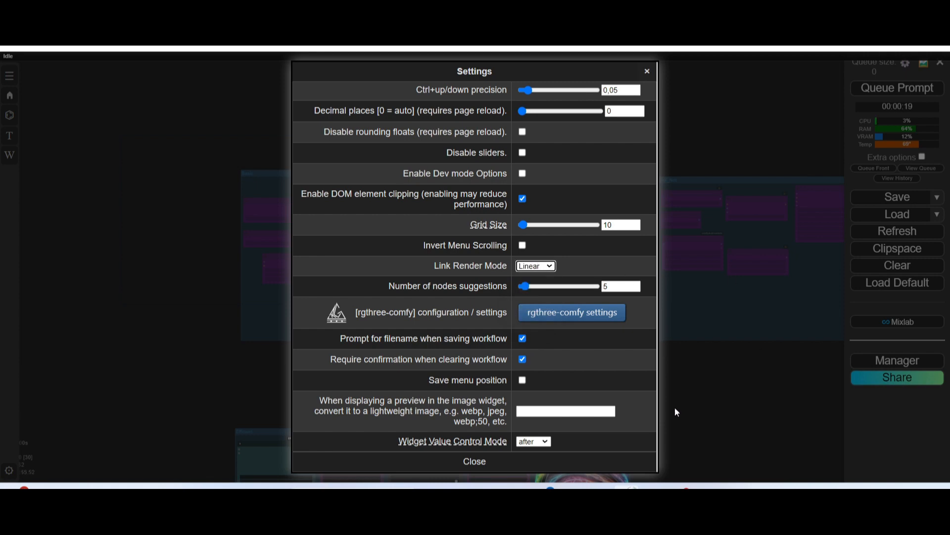
click(479, 461)
scroll(451, 231, up, 4)
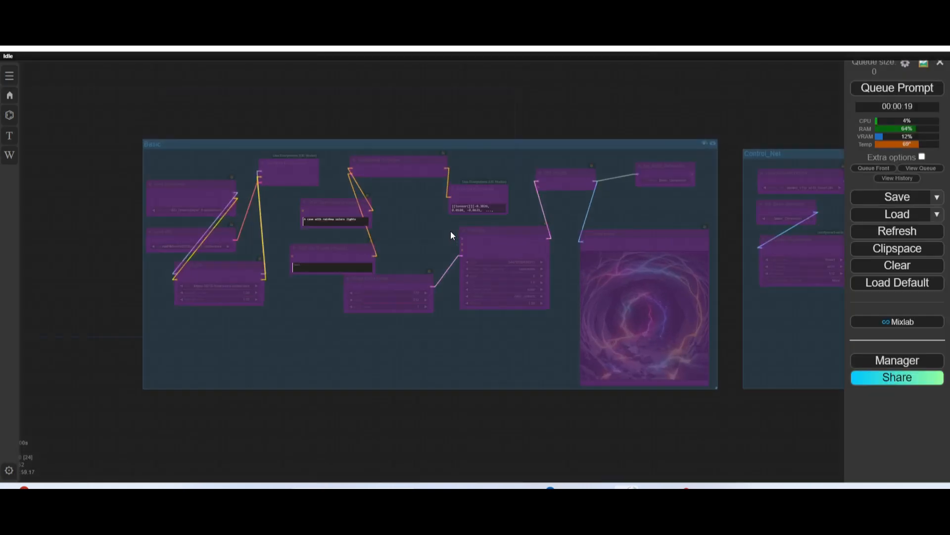
scroll(429, 216, up, 2)
scroll(427, 213, up, 2)
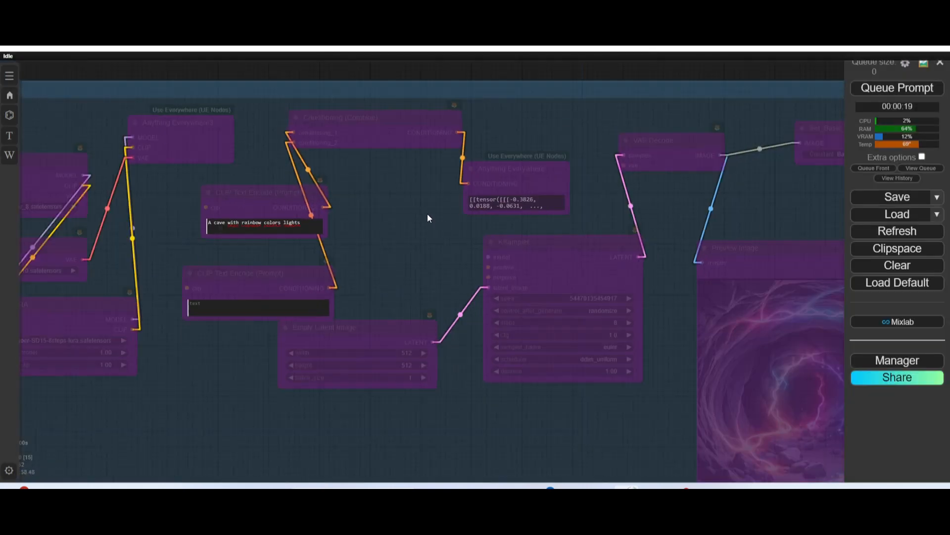
scroll(427, 213, down, 2)
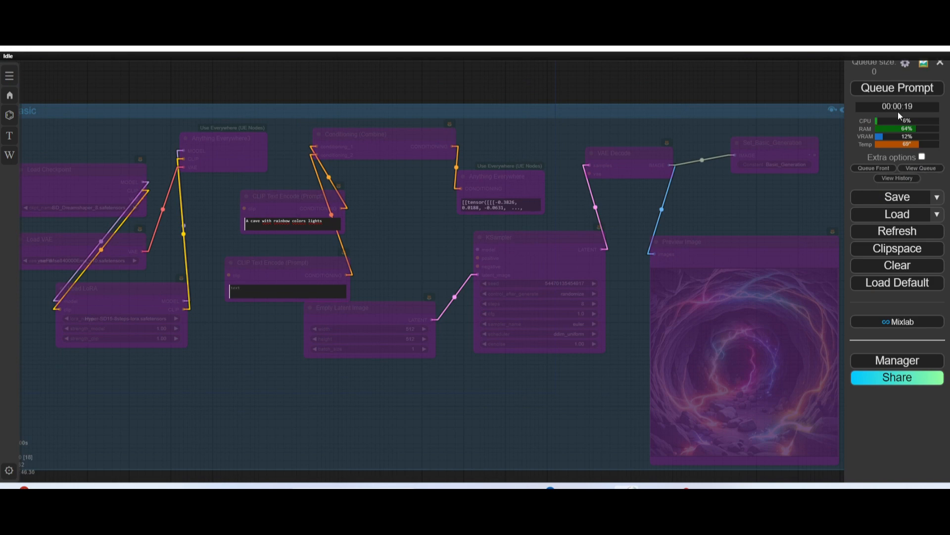
Step: Set the Link Render Mode to Spline and close the settings
click(905, 64)
click(543, 267)
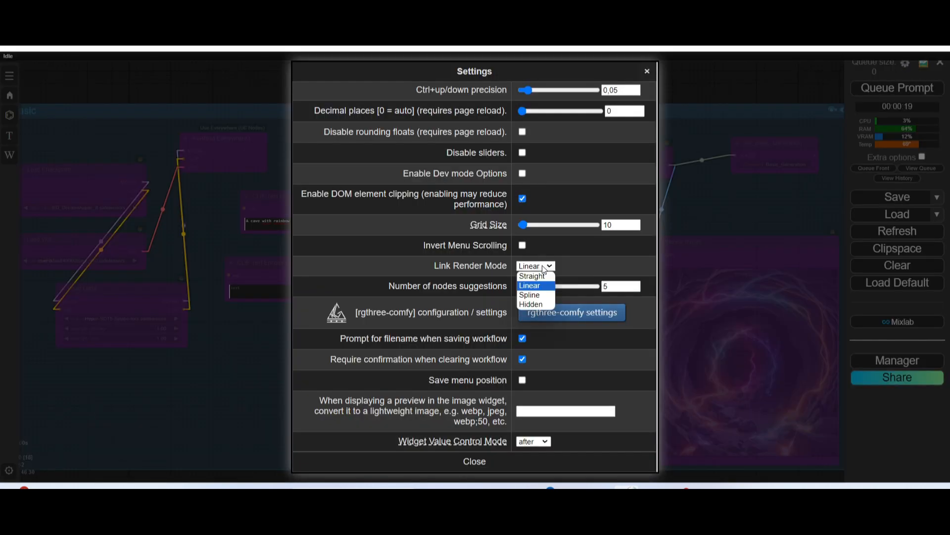
click(528, 295)
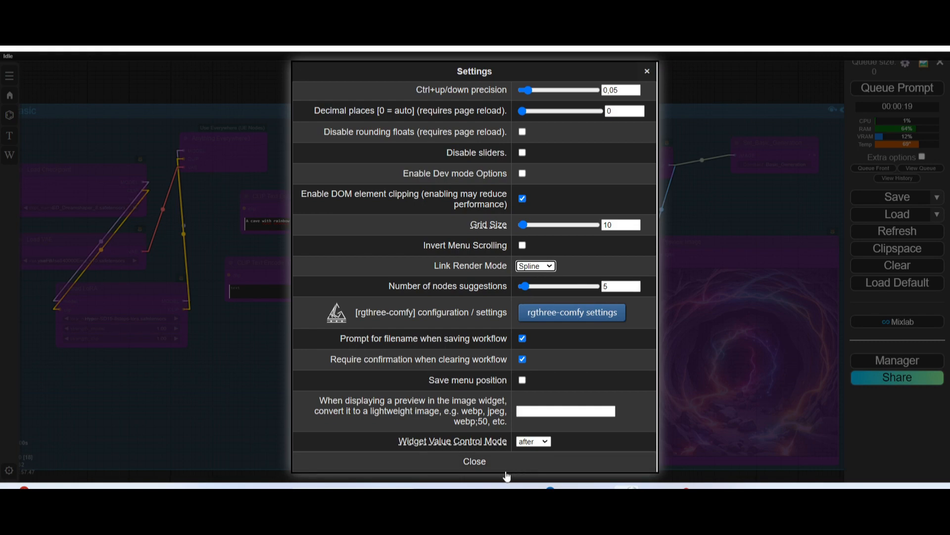
click(490, 461)
Step: Examine the spline links in the Basic group and compare them with those between the Efficient group's nodes
scroll(409, 250, up, 3)
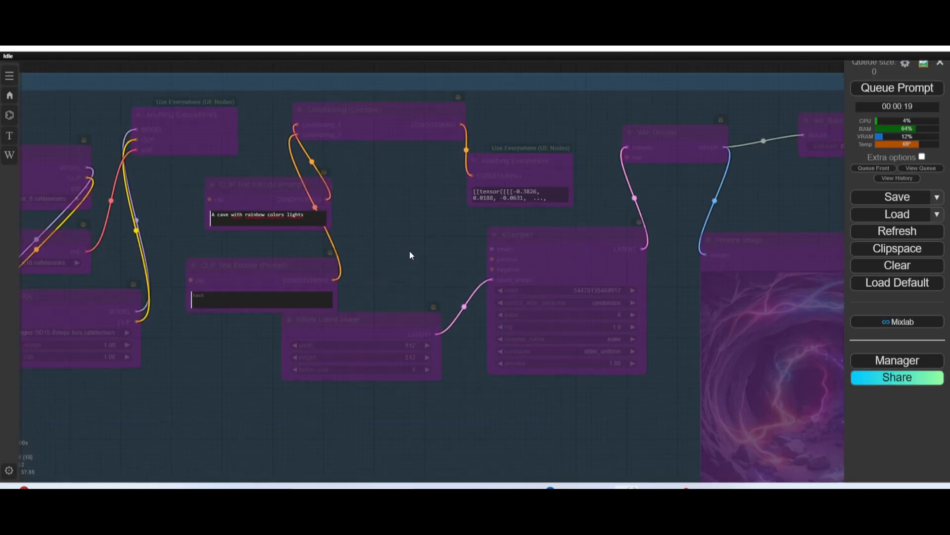
scroll(405, 246, down, 1)
scroll(616, 262, down, 4)
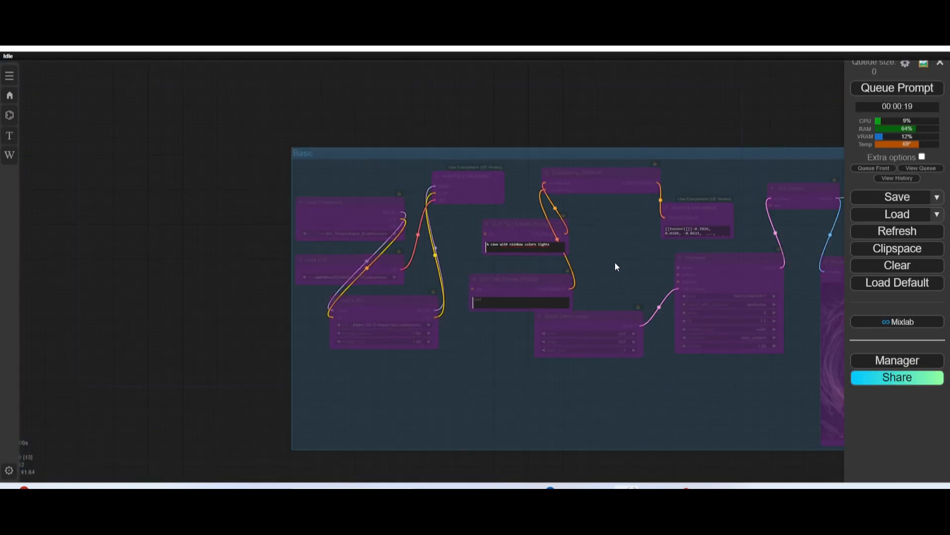
drag(596, 384, 478, 112)
scroll(507, 212, up, 1)
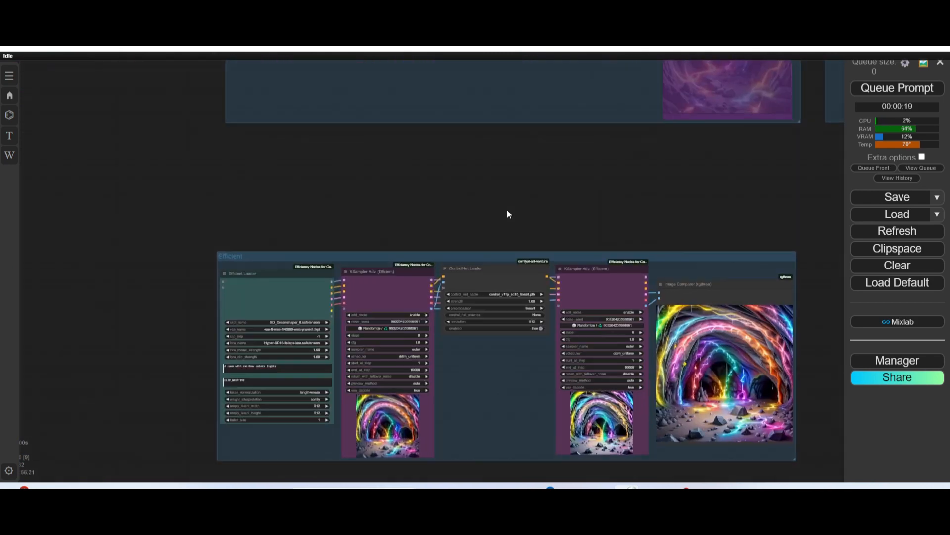
drag(507, 381, 451, 261)
scroll(515, 277, up, 3)
scroll(442, 251, down, 1)
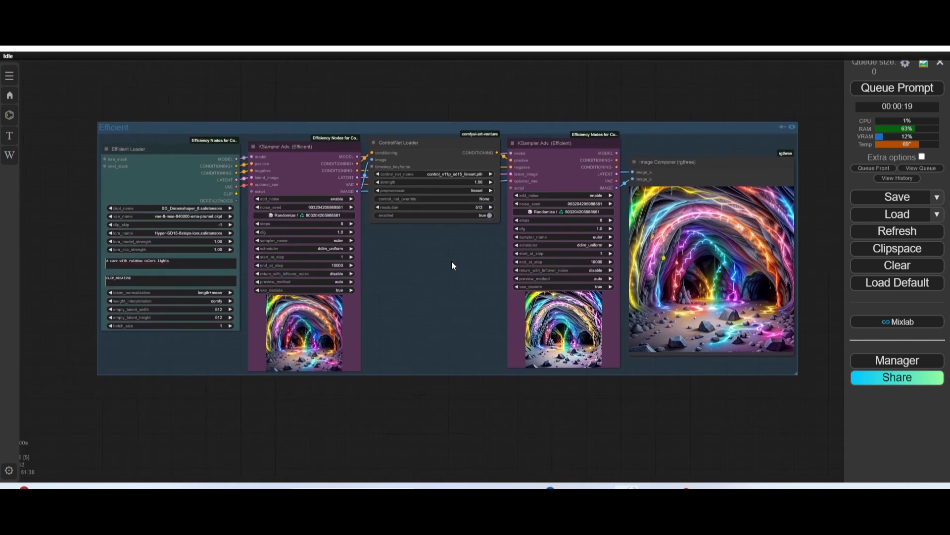